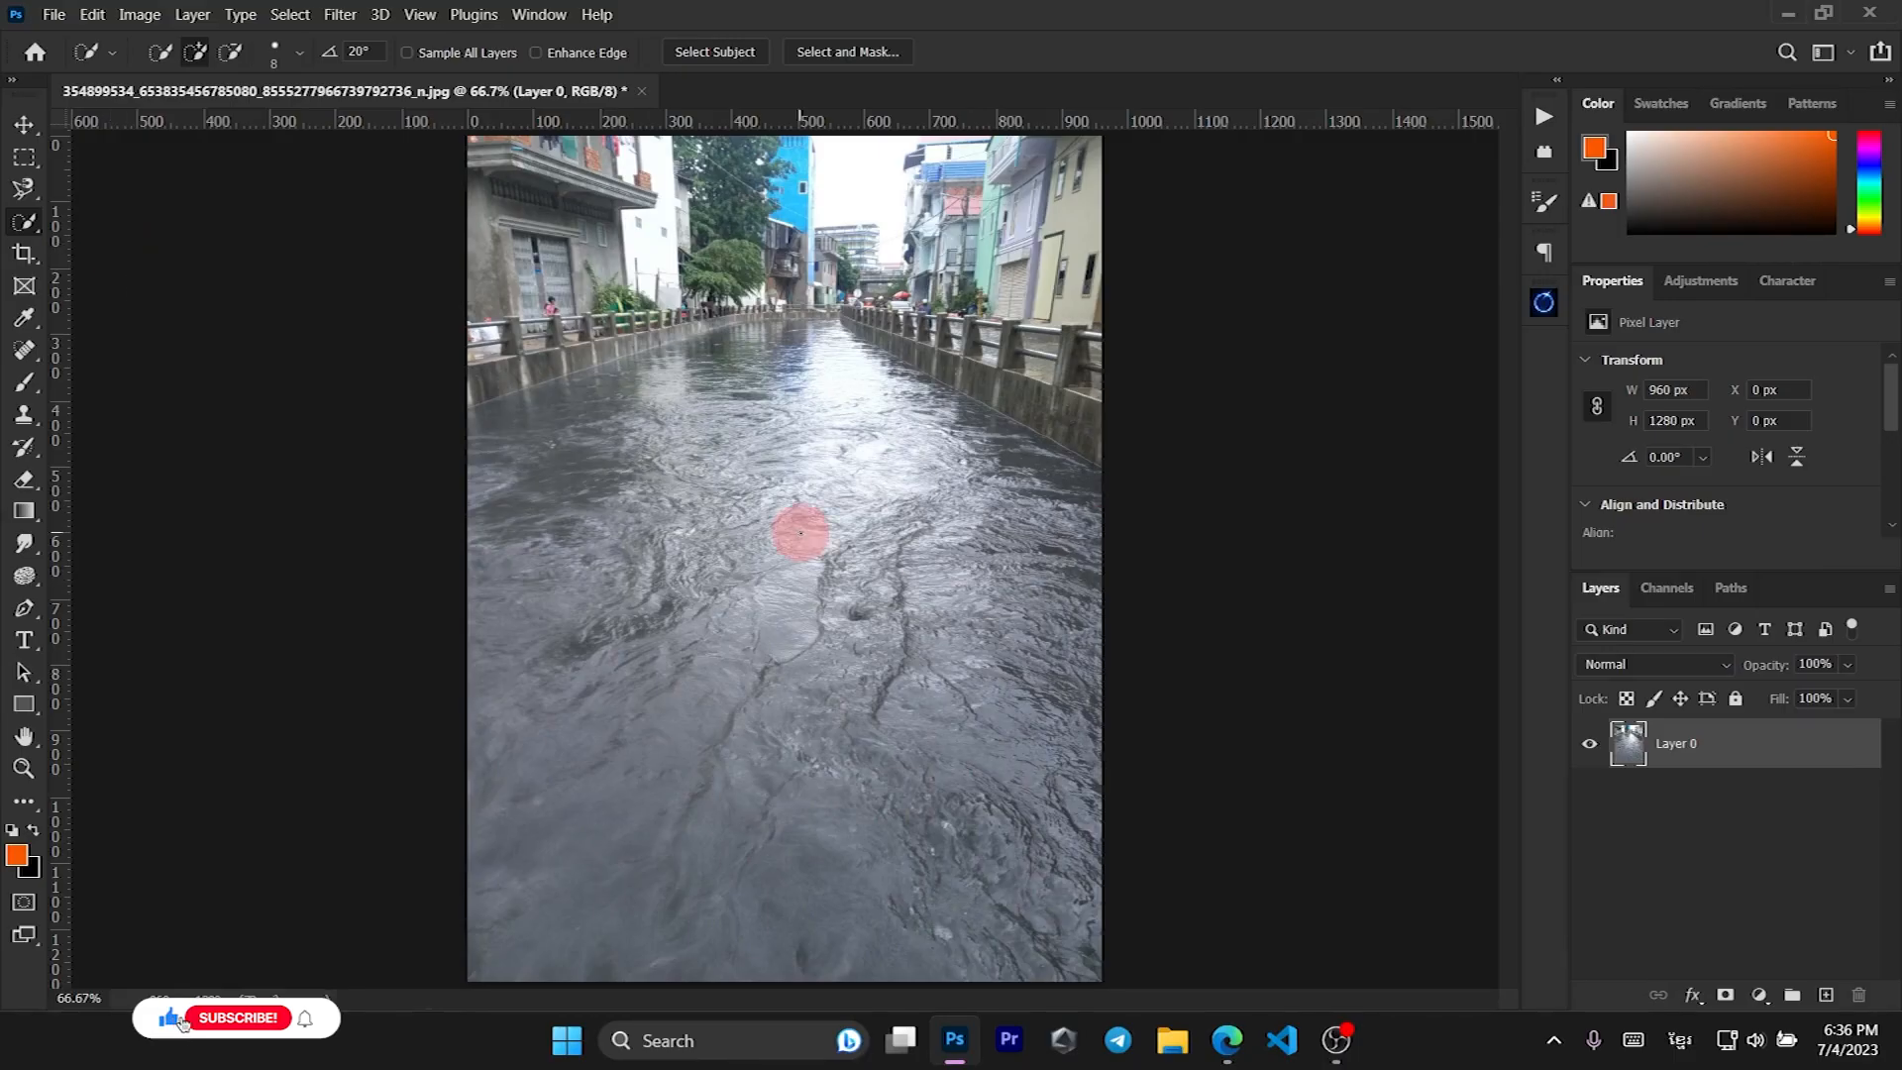
Select the canal water with the Quick Selection tool, from the middle of the canal down to the lower-right foreground.
scroll(683, 392, up, 1)
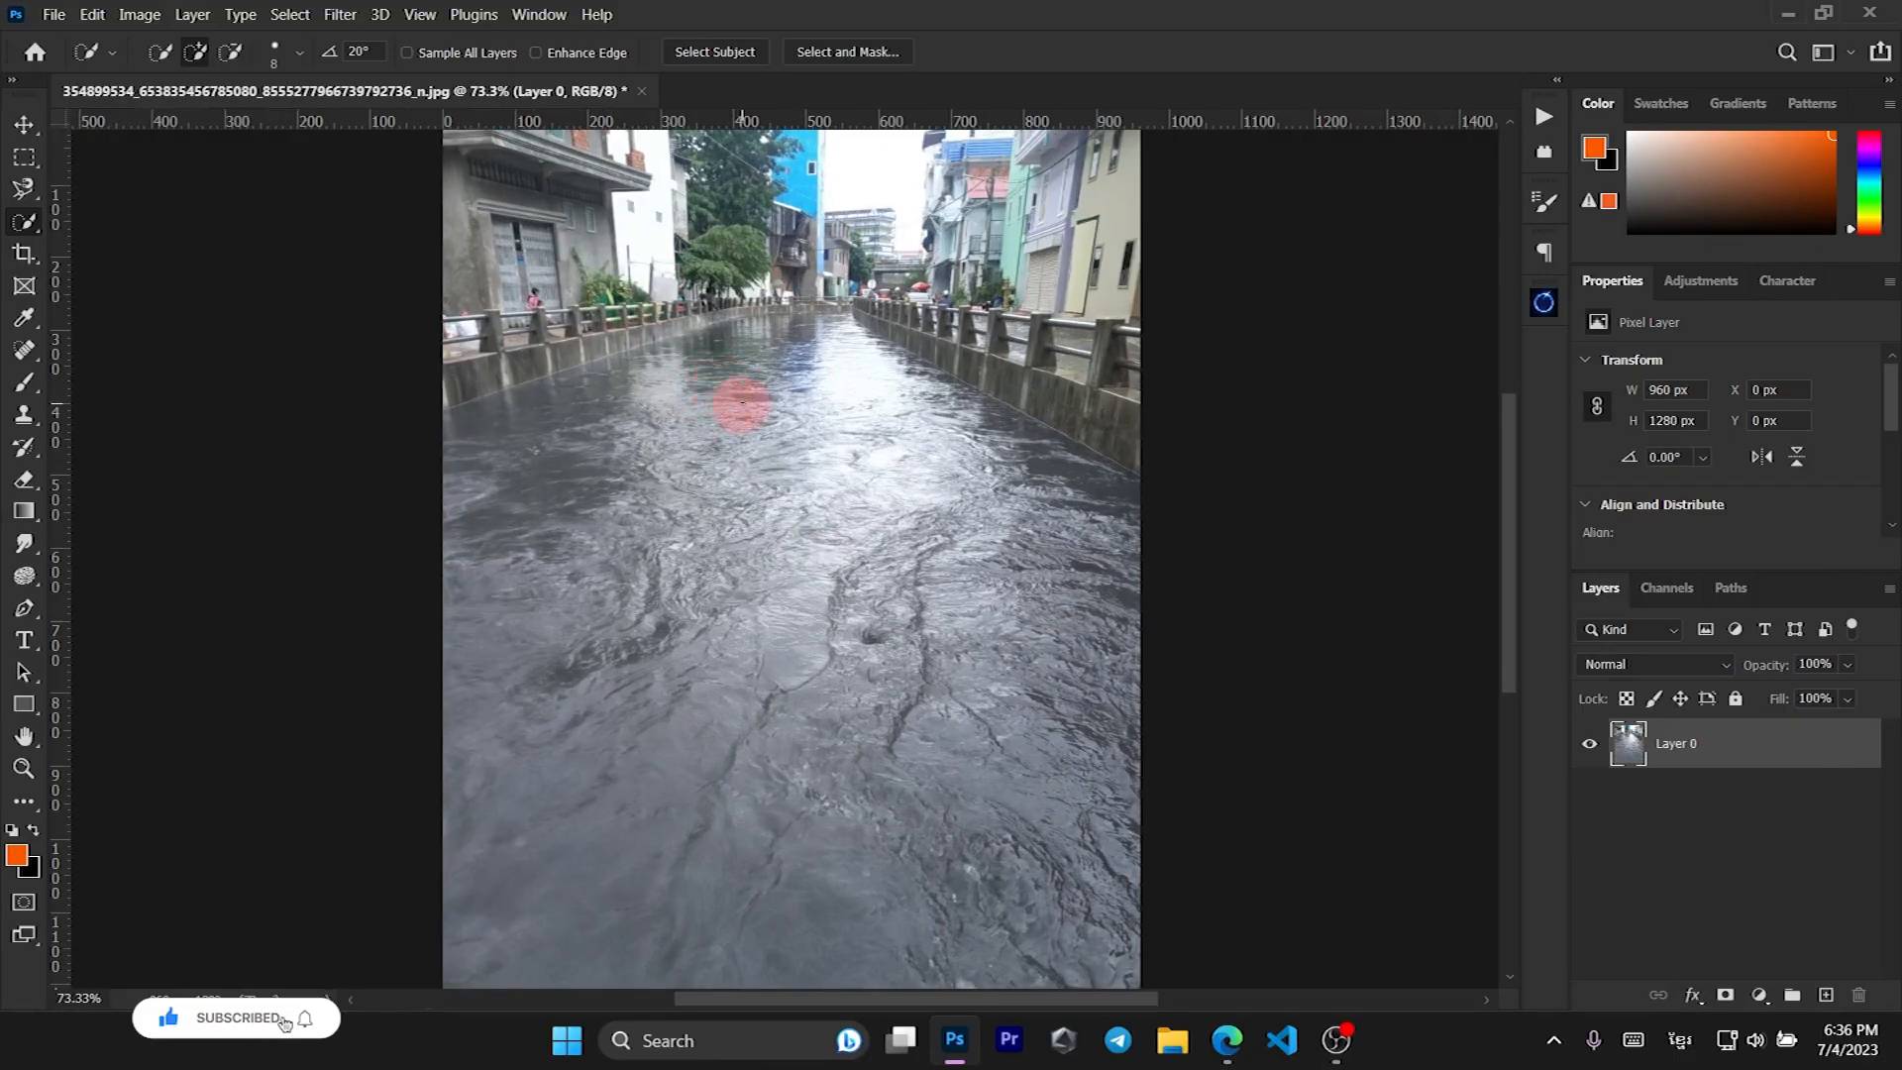
scroll(768, 409, down, 1)
drag(738, 485, 1047, 830)
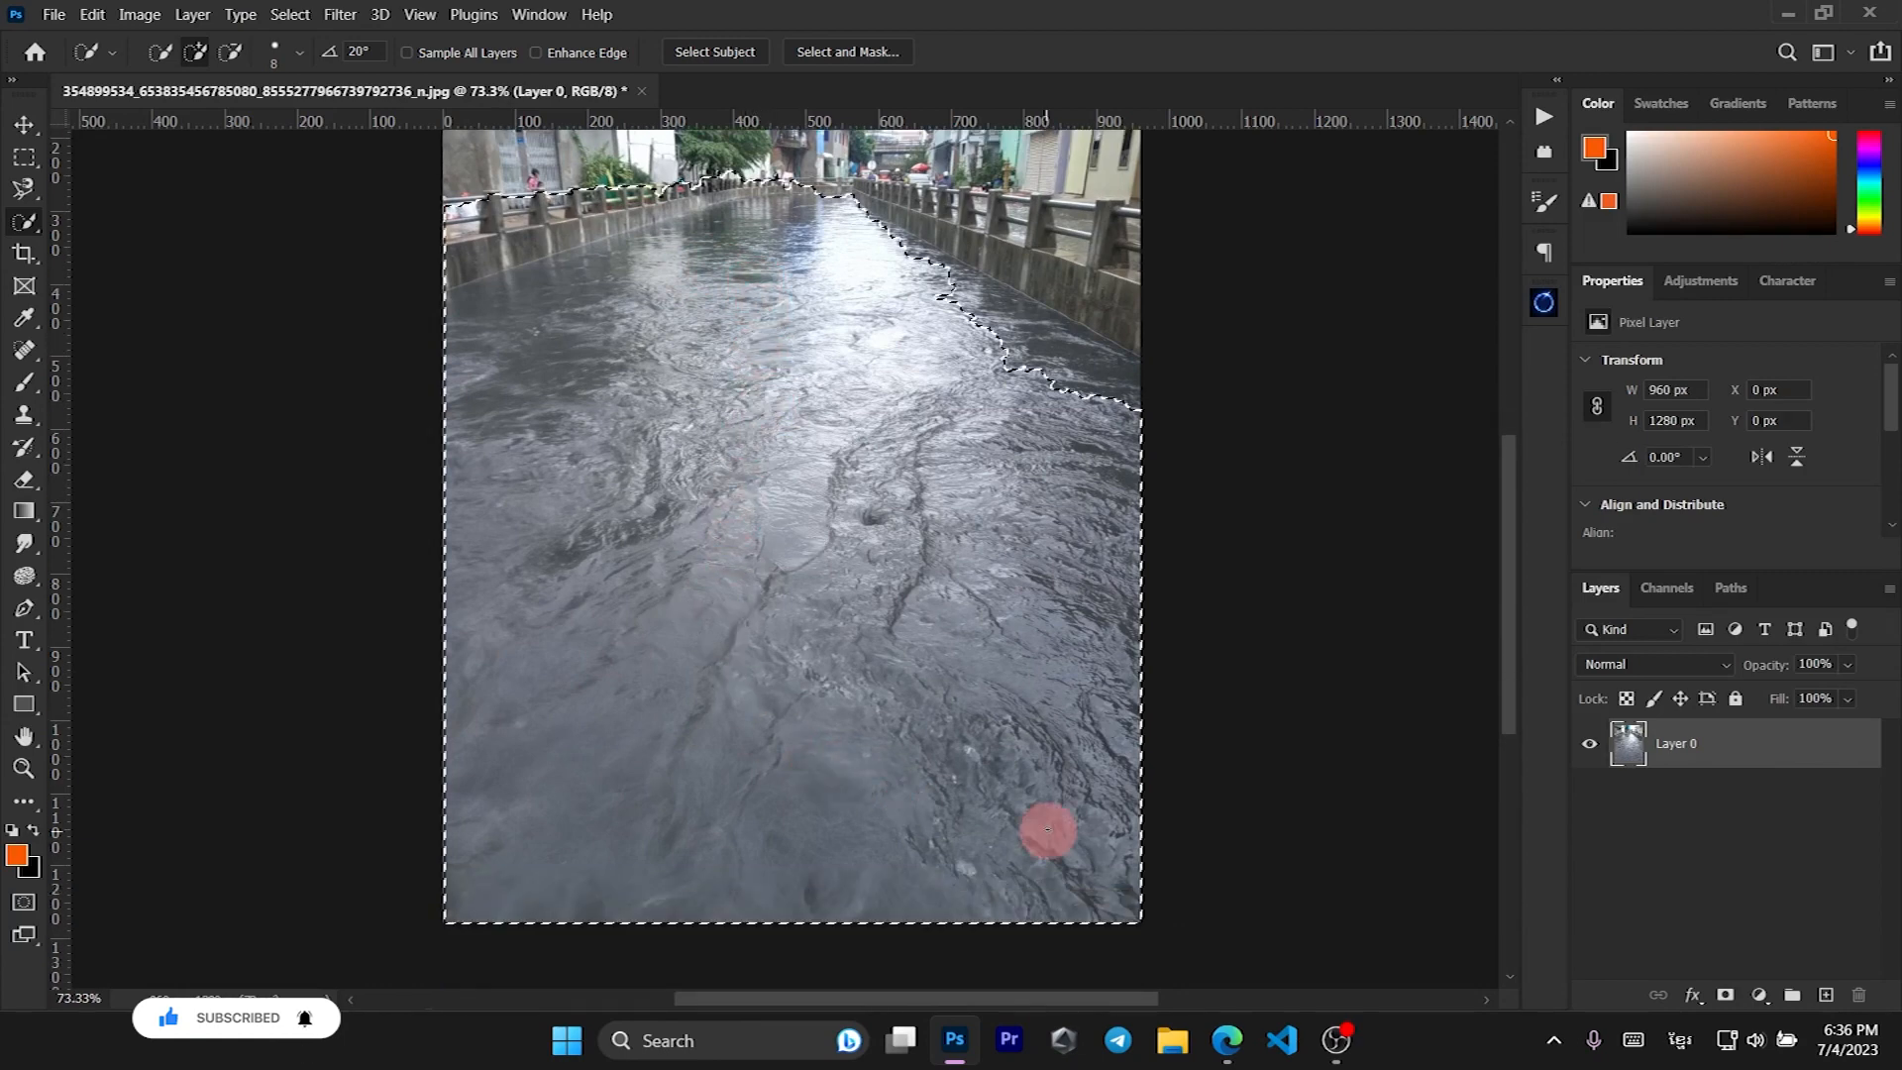
Subtract the left canal wall and its railing from the water selection.
scroll(756, 322, up, 3)
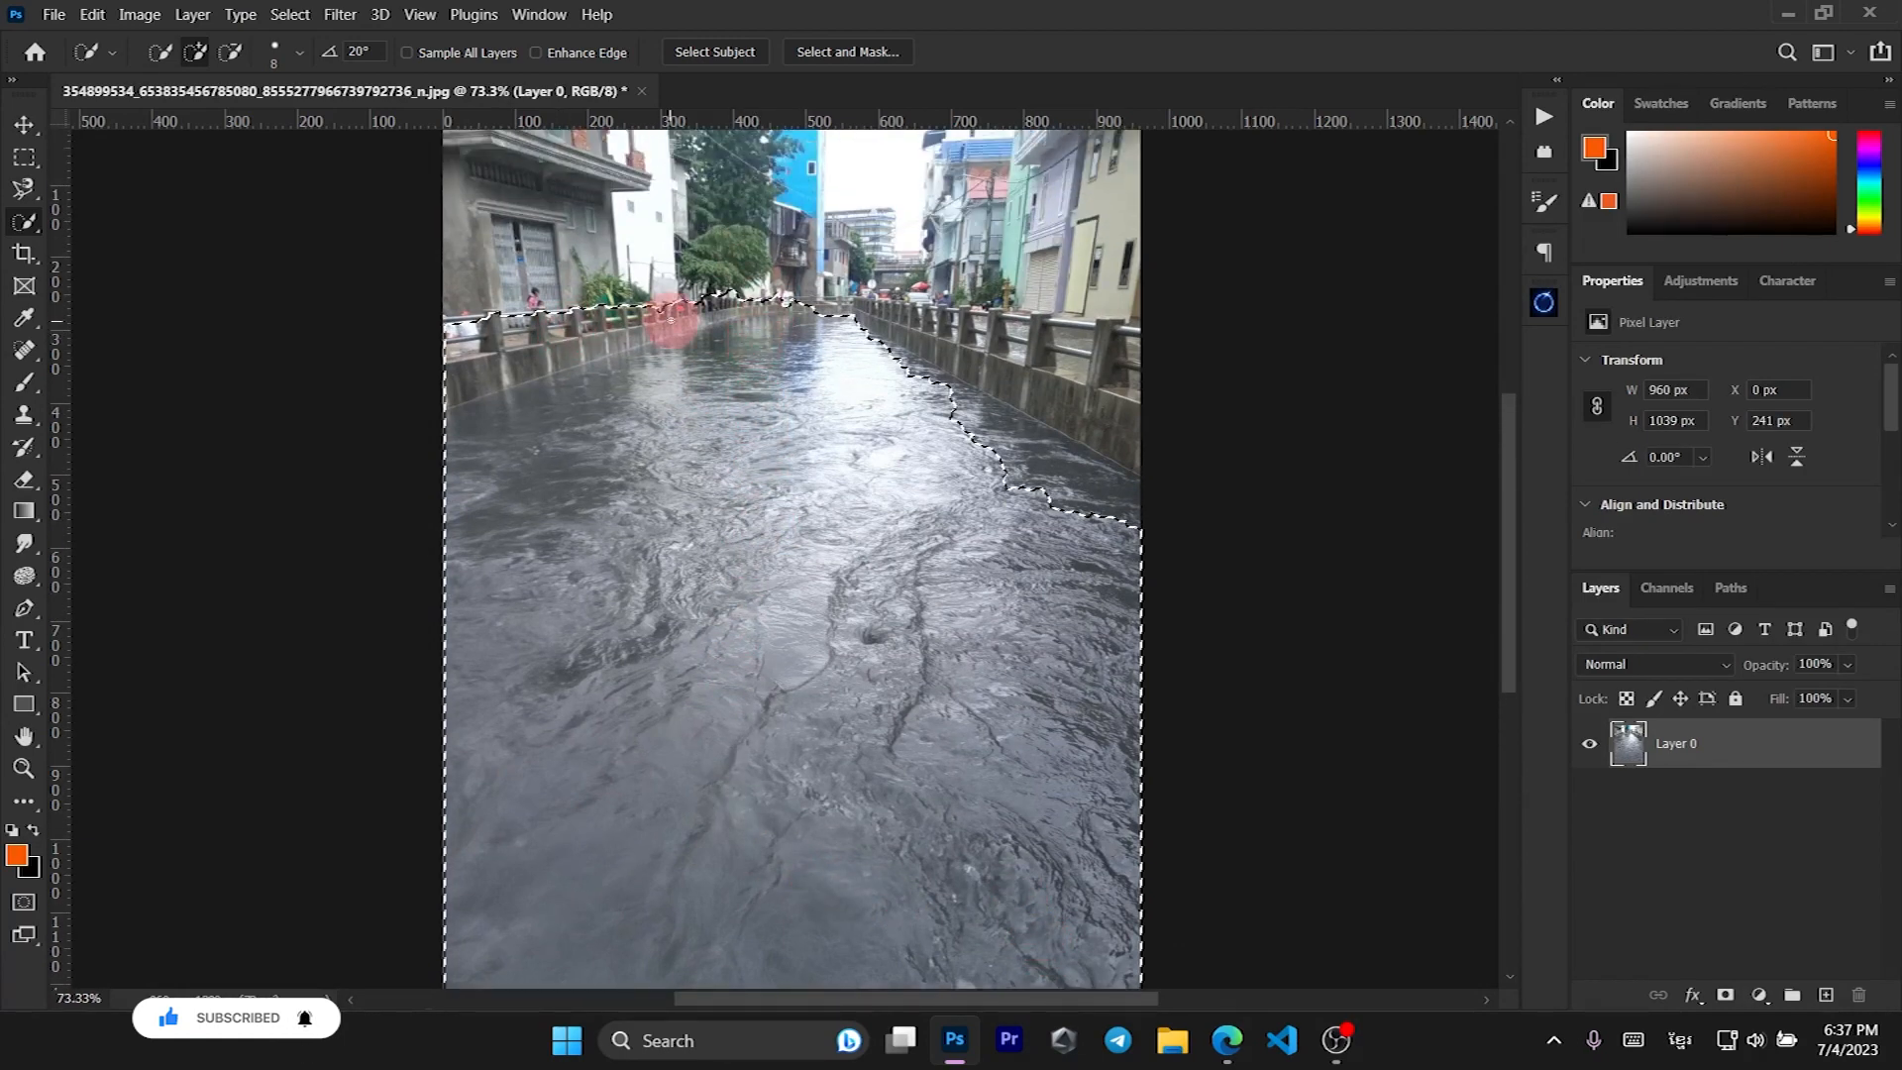
scroll(736, 400, up, 2)
scroll(657, 361, up, 1)
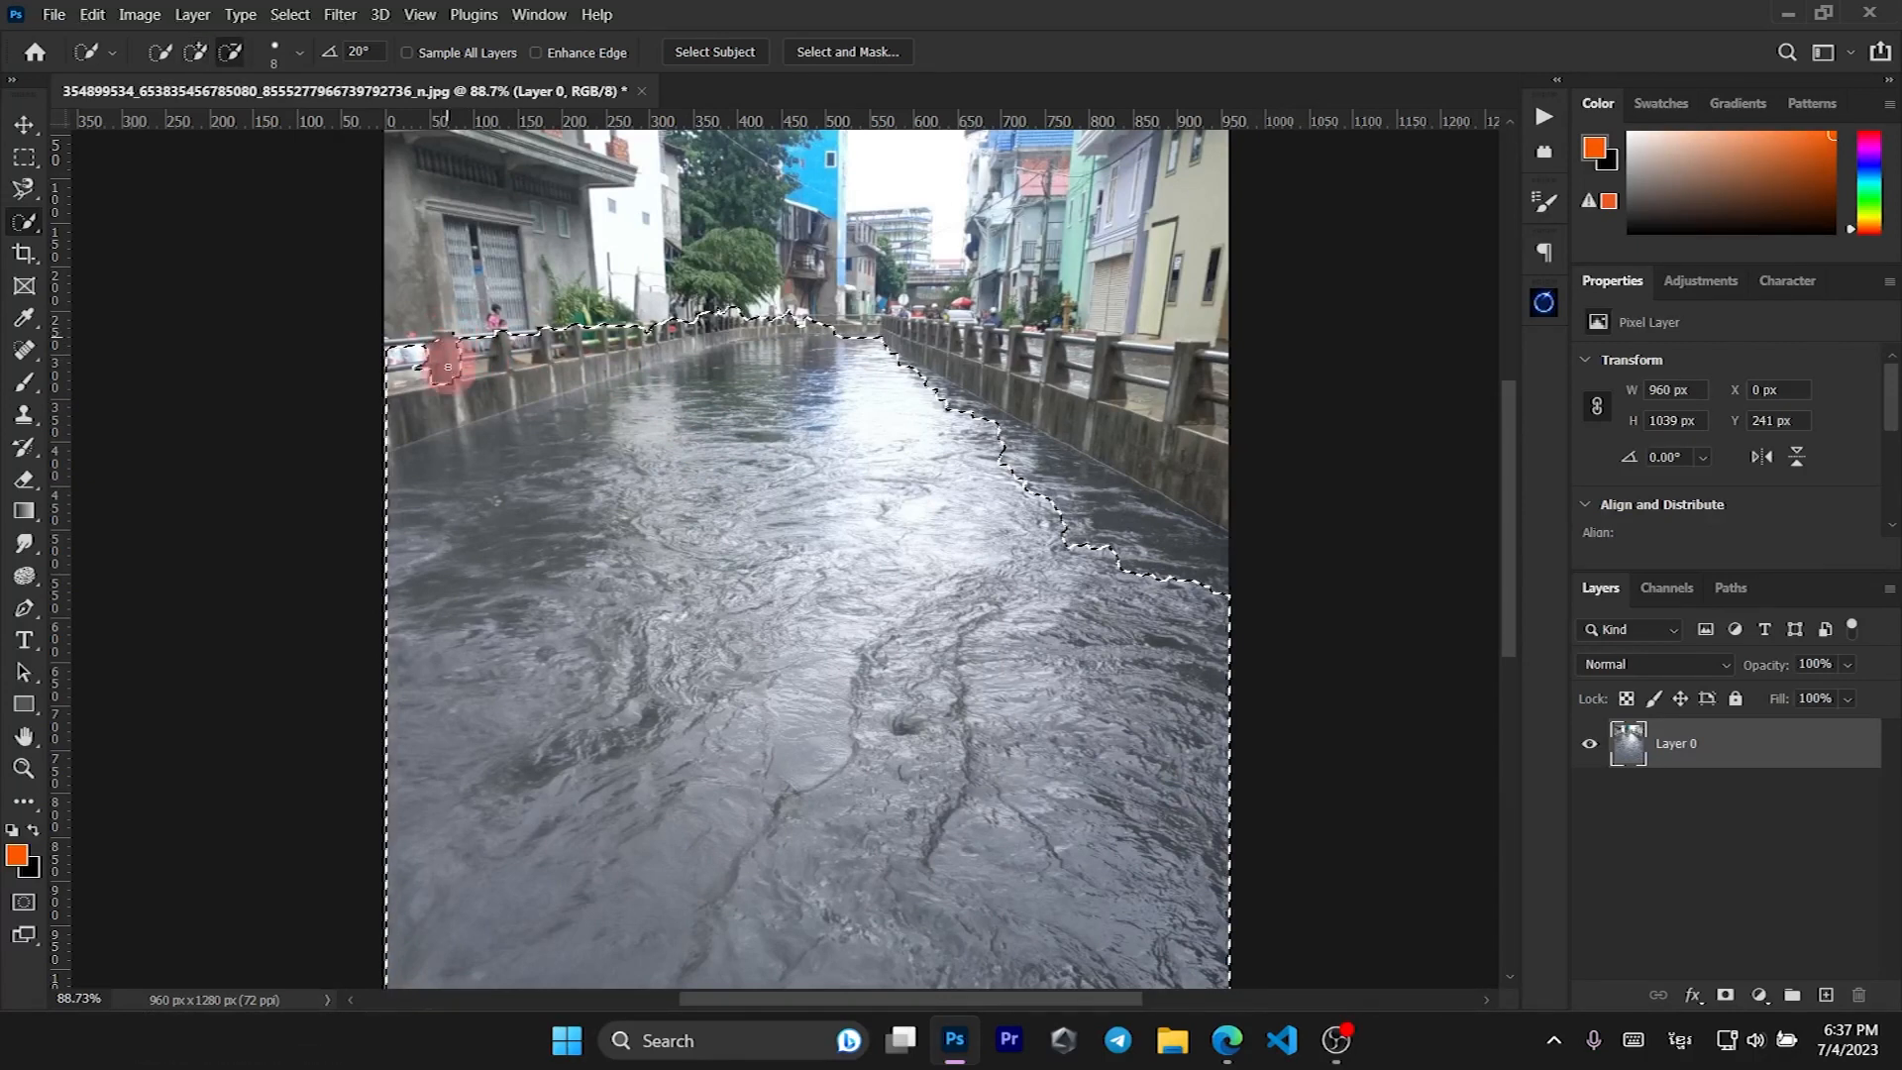
drag(423, 401, 463, 391)
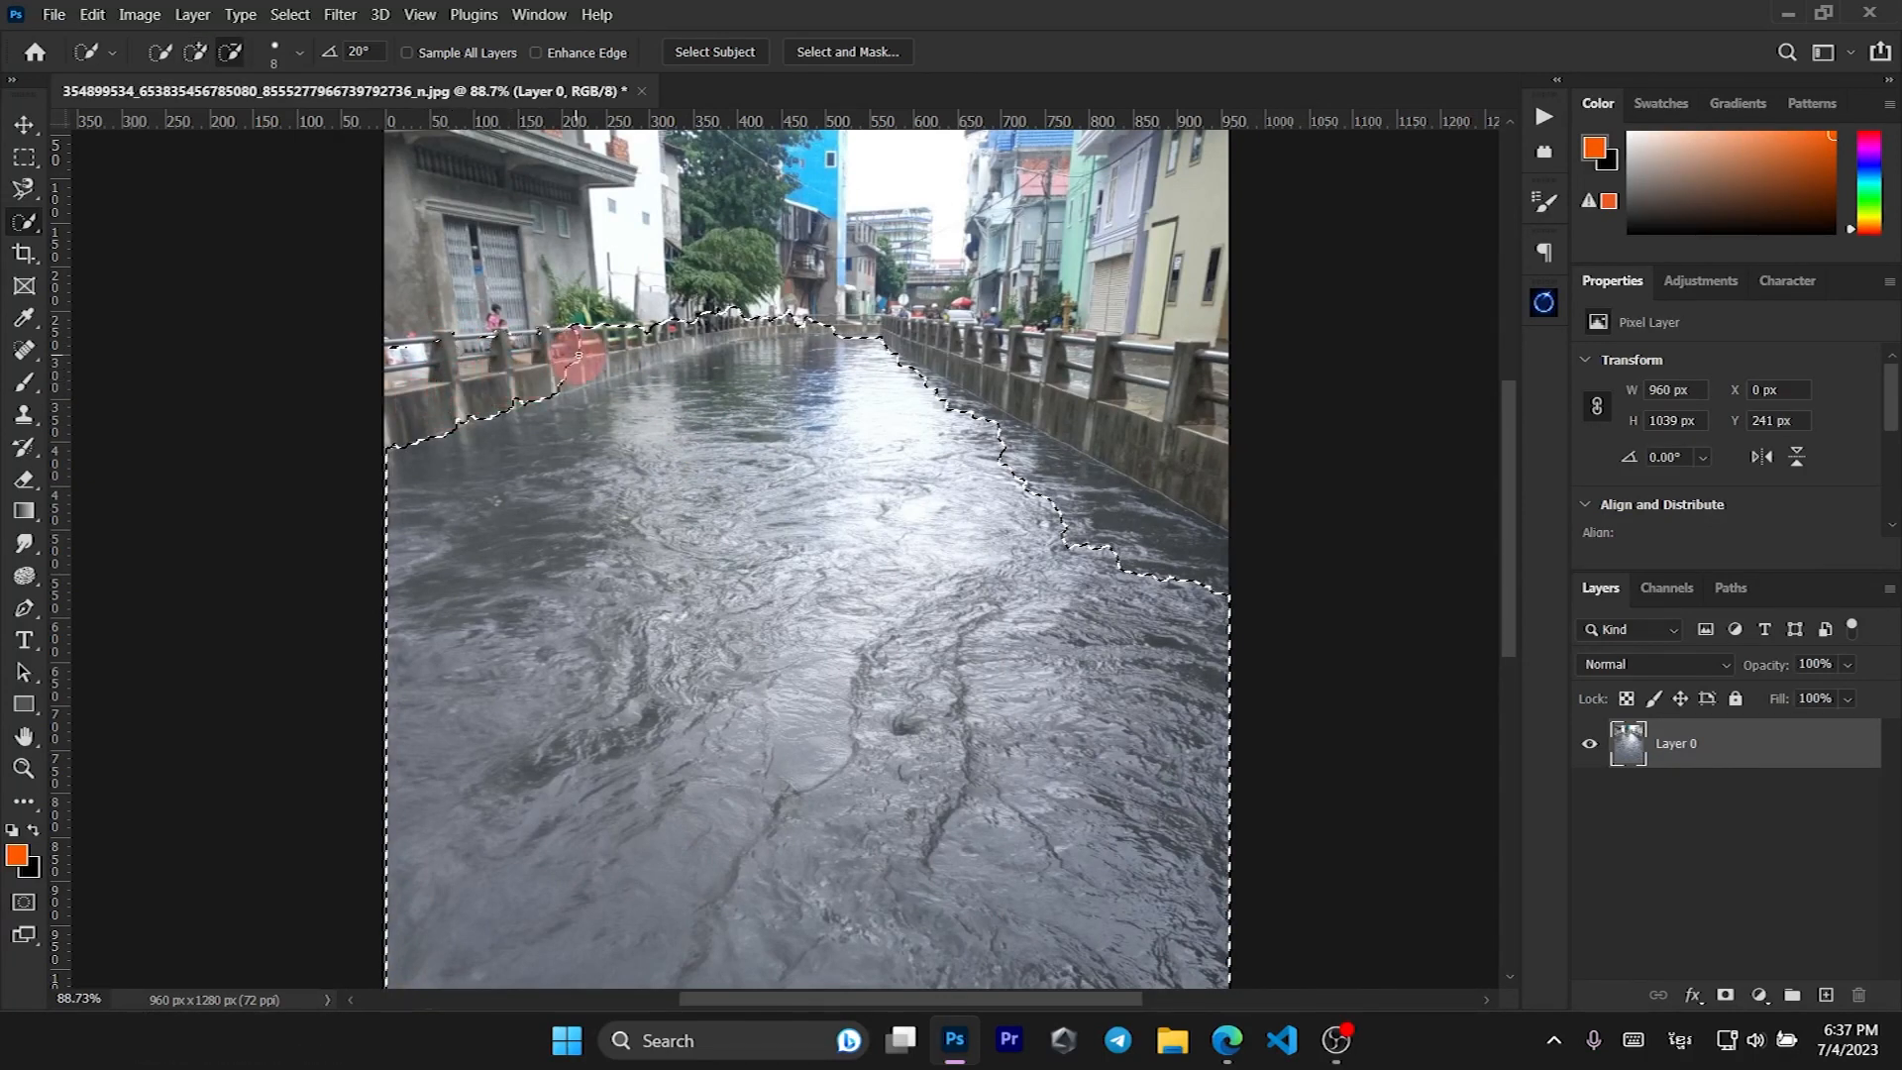
drag(718, 327, 514, 340)
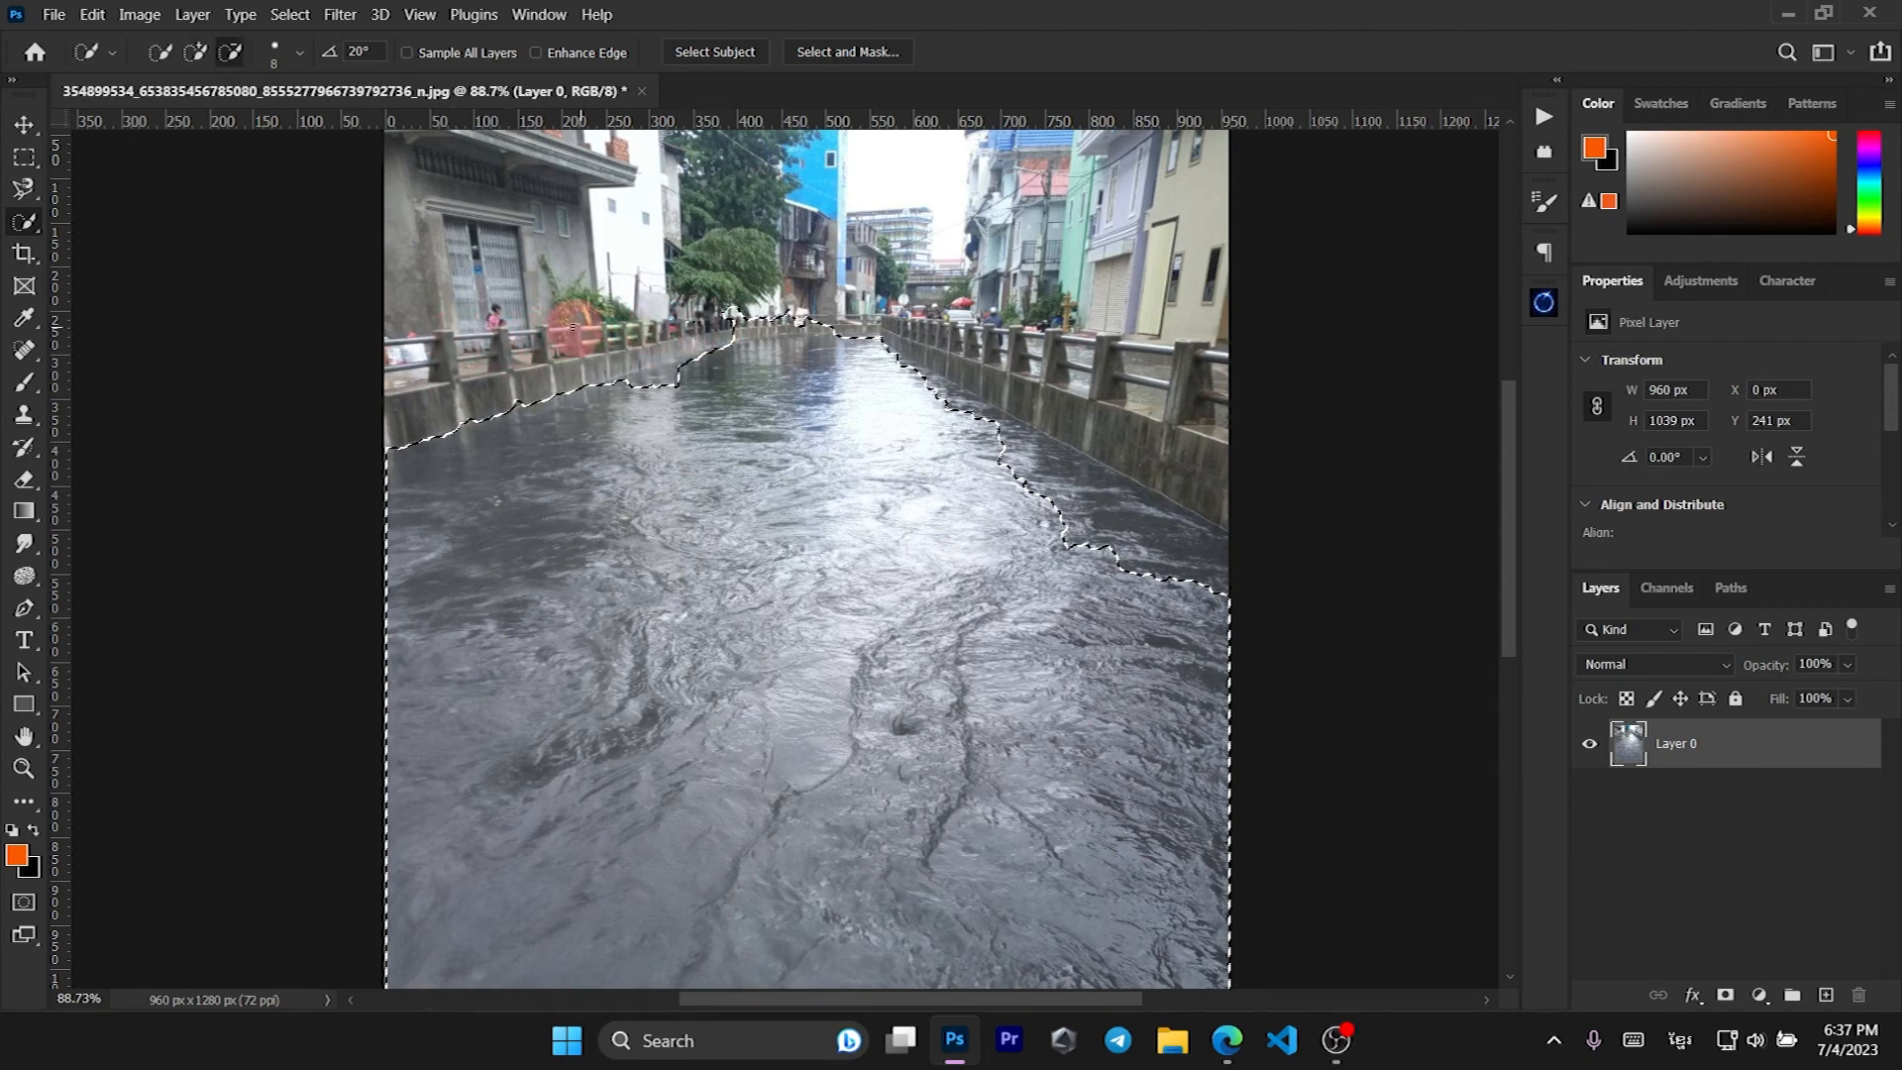
Trim the far railing and end wall out of the selection and align its edge with the left wall's waterline.
scroll(733, 327, up, 5)
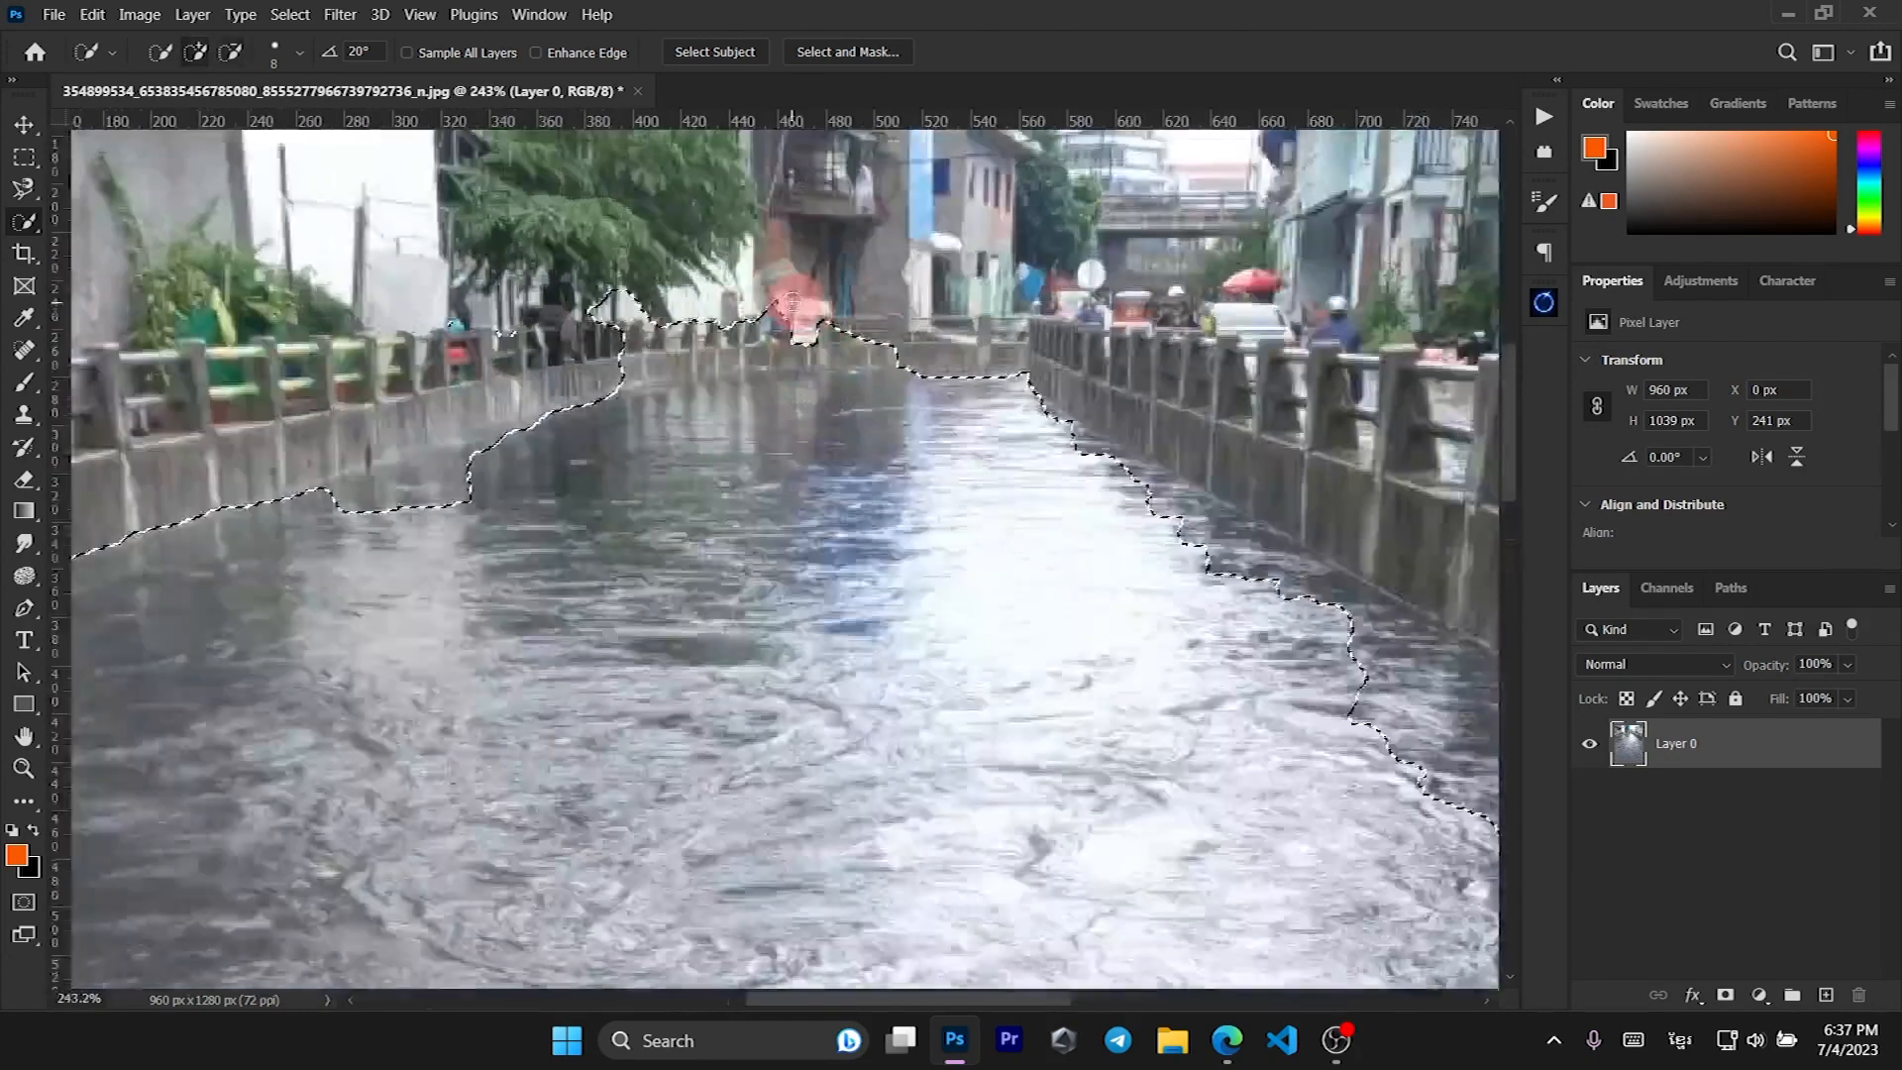
drag(733, 327, 443, 325)
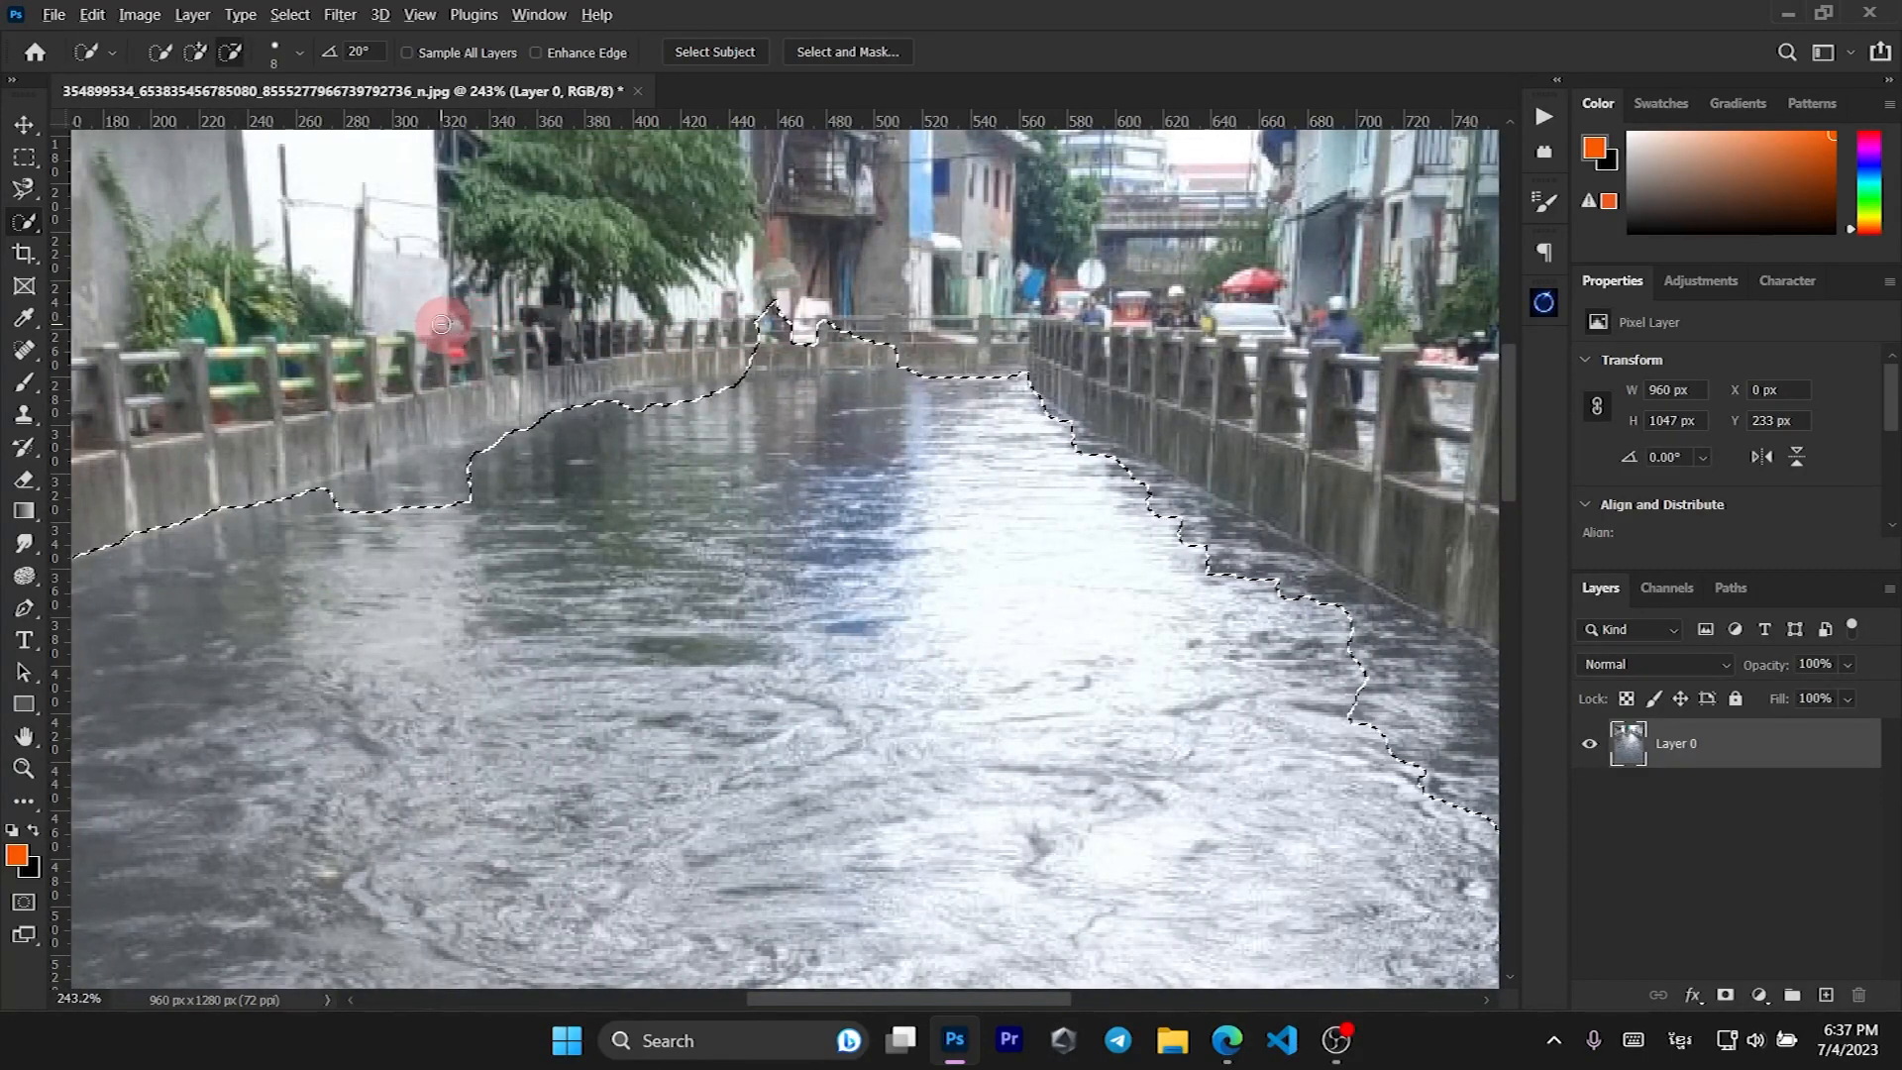
mouse_move(657, 308)
mouse_down()
mouse_move(819, 330)
mouse_move(751, 321)
mouse_move(814, 333)
mouse_move(773, 350)
mouse_move(1021, 376)
mouse_up()
mouse_move(674, 391)
mouse_down()
mouse_move(768, 406)
mouse_move(777, 526)
mouse_move(688, 492)
mouse_move(641, 429)
mouse_move(535, 480)
mouse_move(862, 416)
mouse_move(818, 393)
mouse_up()
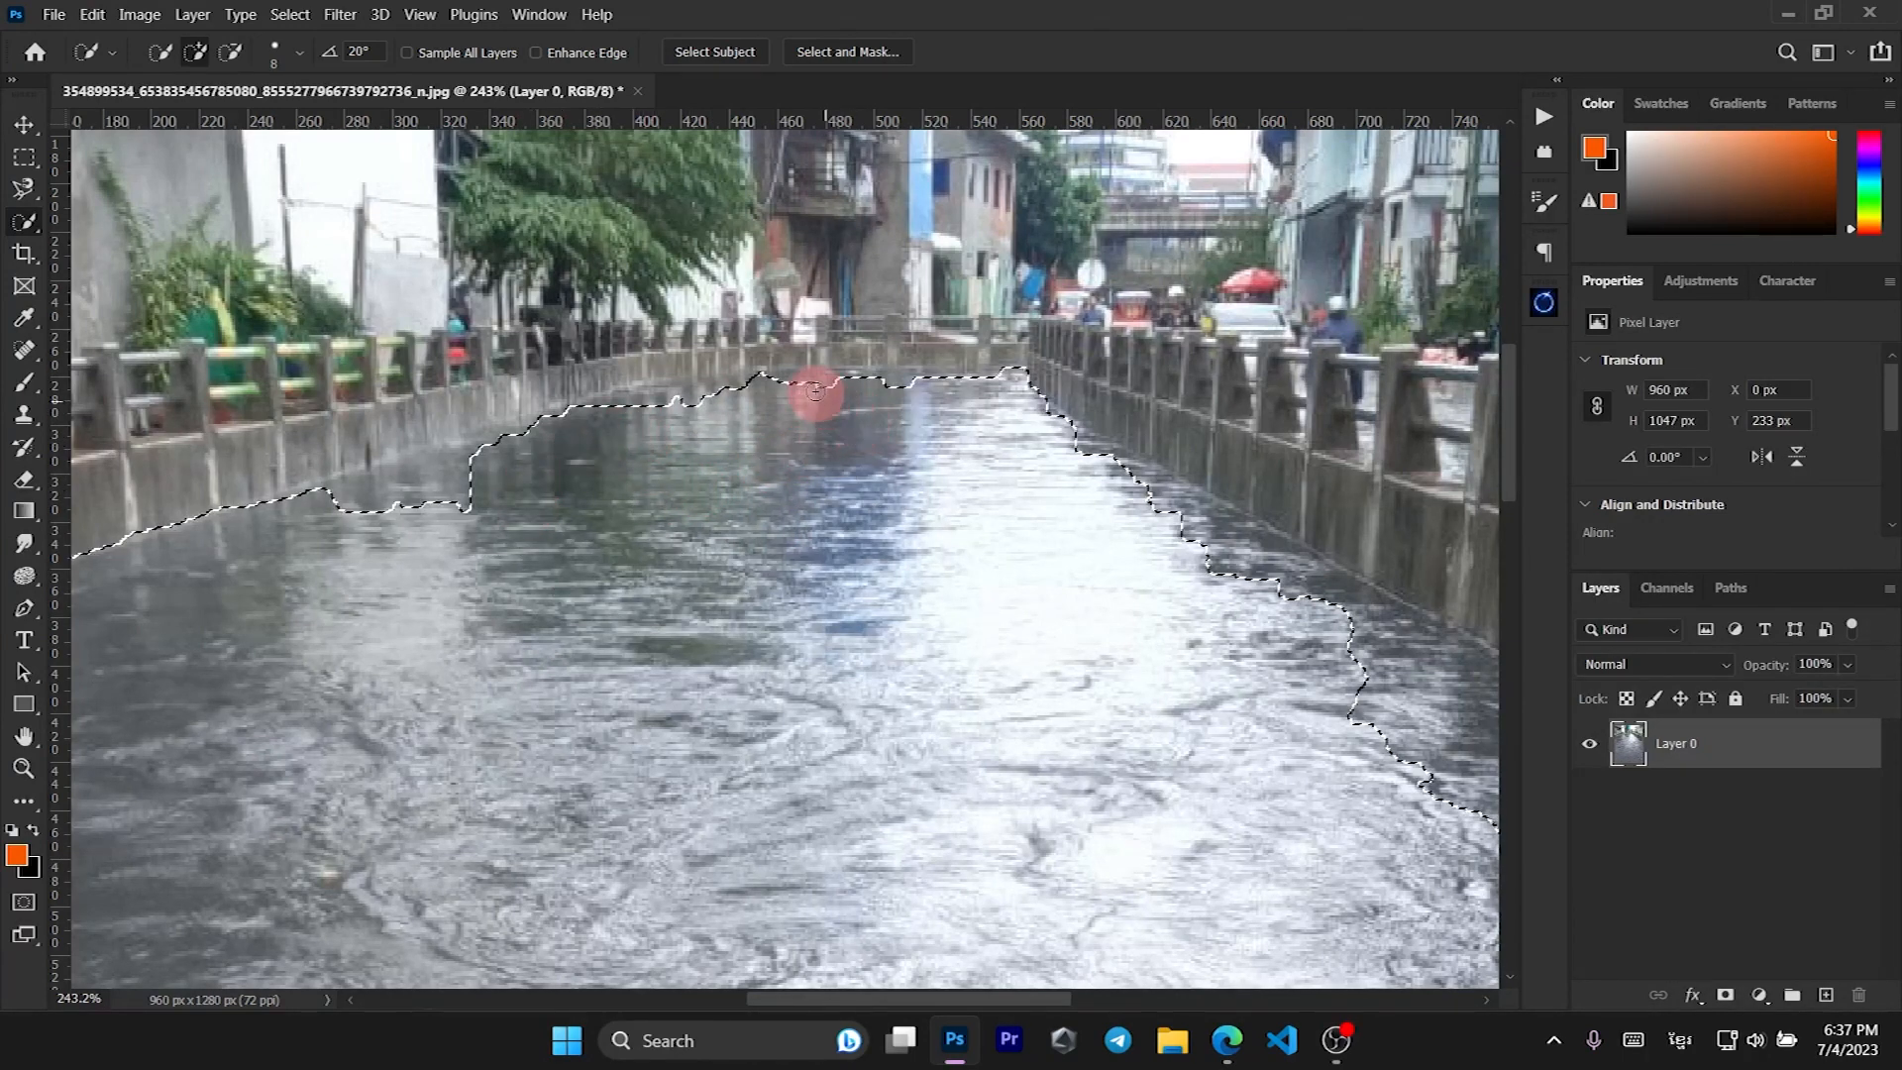
mouse_move(697, 393)
mouse_down()
mouse_move(658, 382)
mouse_move(441, 494)
mouse_up()
Subtract the small bulge over the light vertical strip on the left wall from the selection.
scroll(379, 515, down, 4)
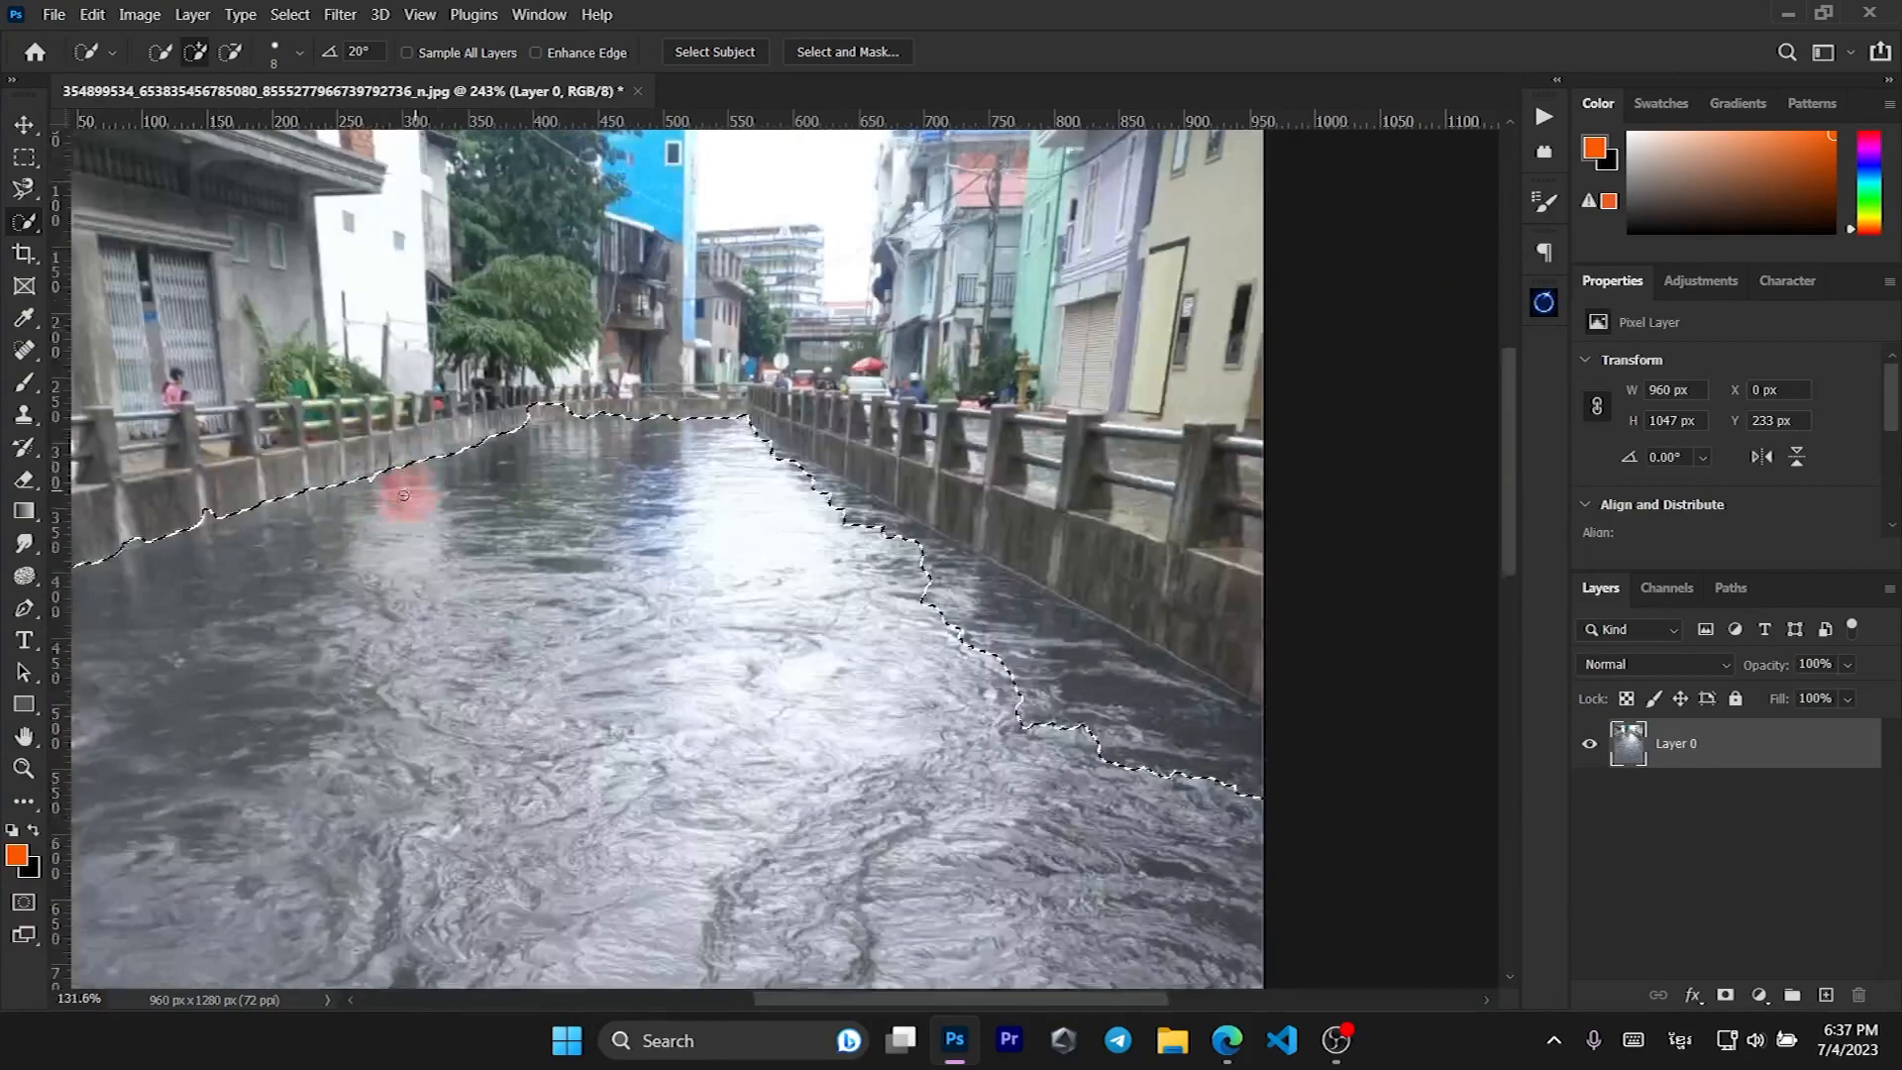
scroll(366, 516, up, 7)
scroll(367, 515, up, 1)
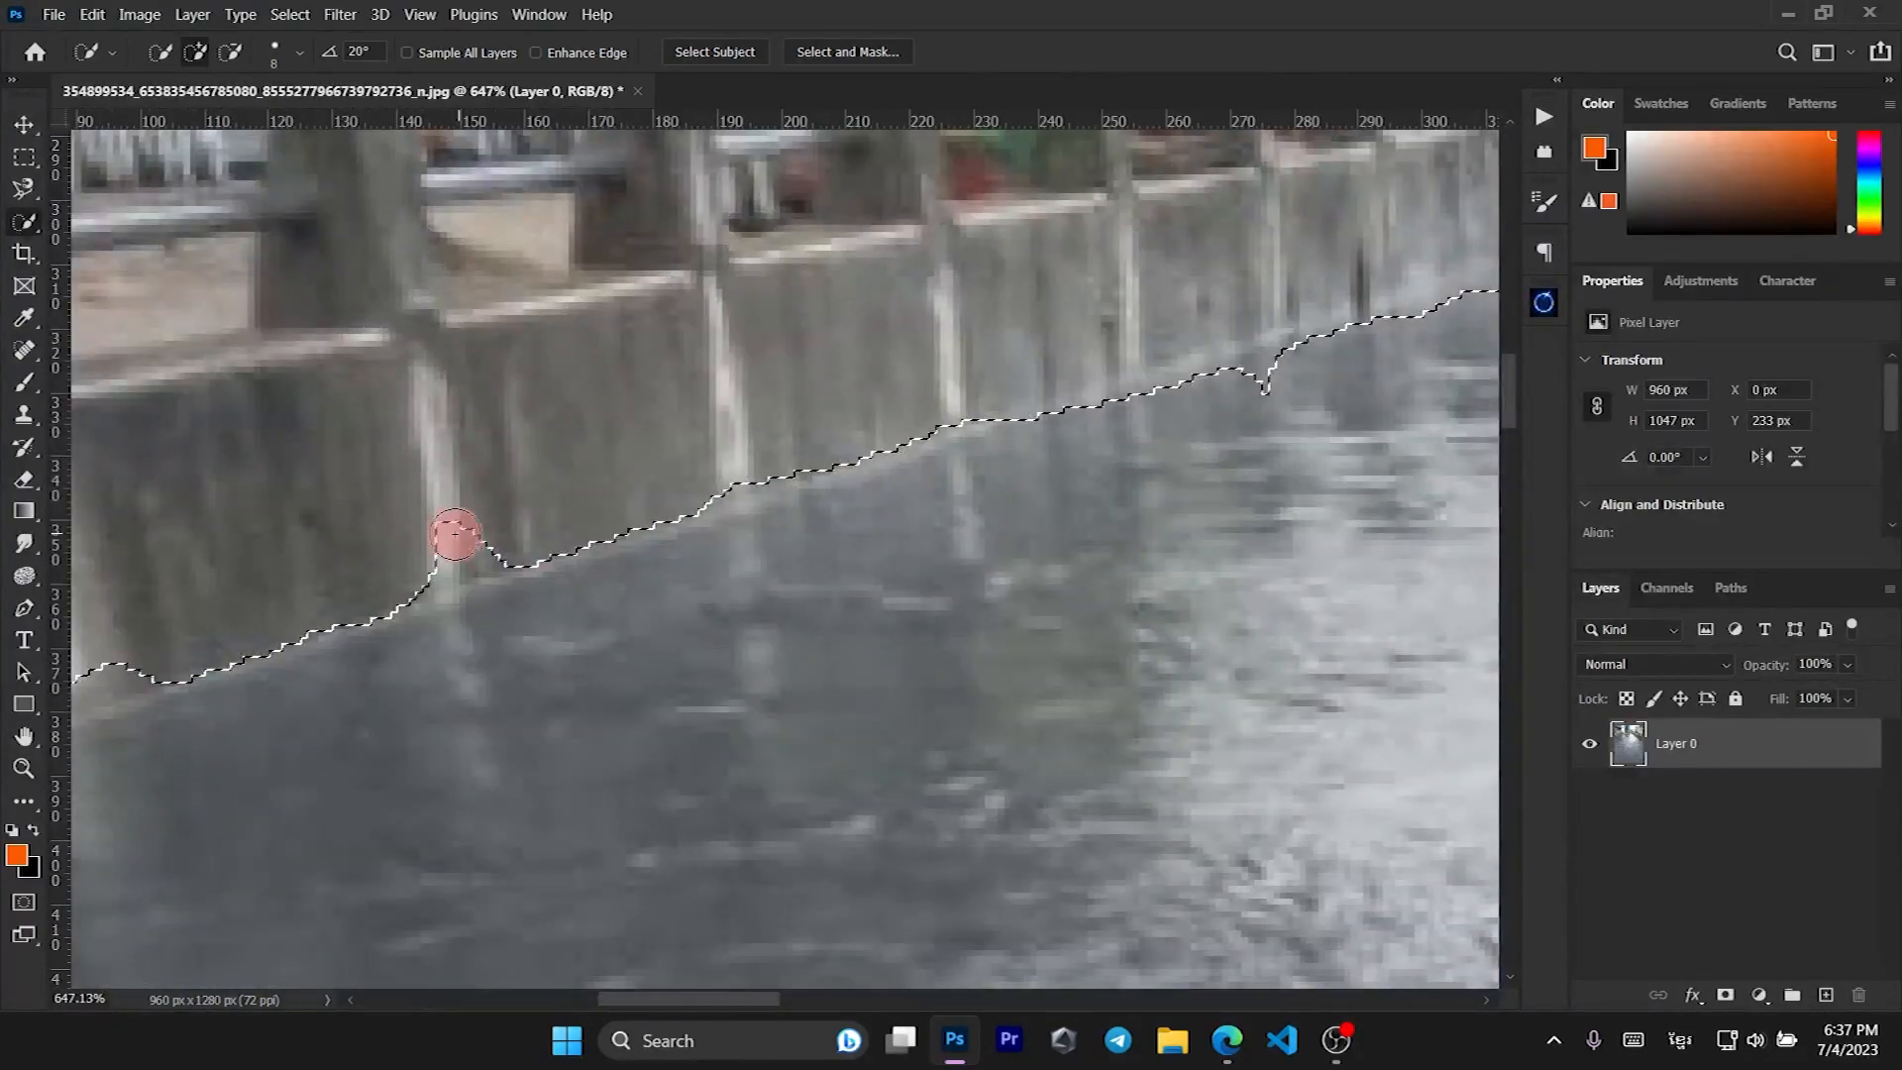
alt+click(452, 539)
scroll(672, 485, down, 4)
Refine the selection edge along the distant part of the left wall and the end wall, adding the missed water.
scroll(1261, 340, up, 3)
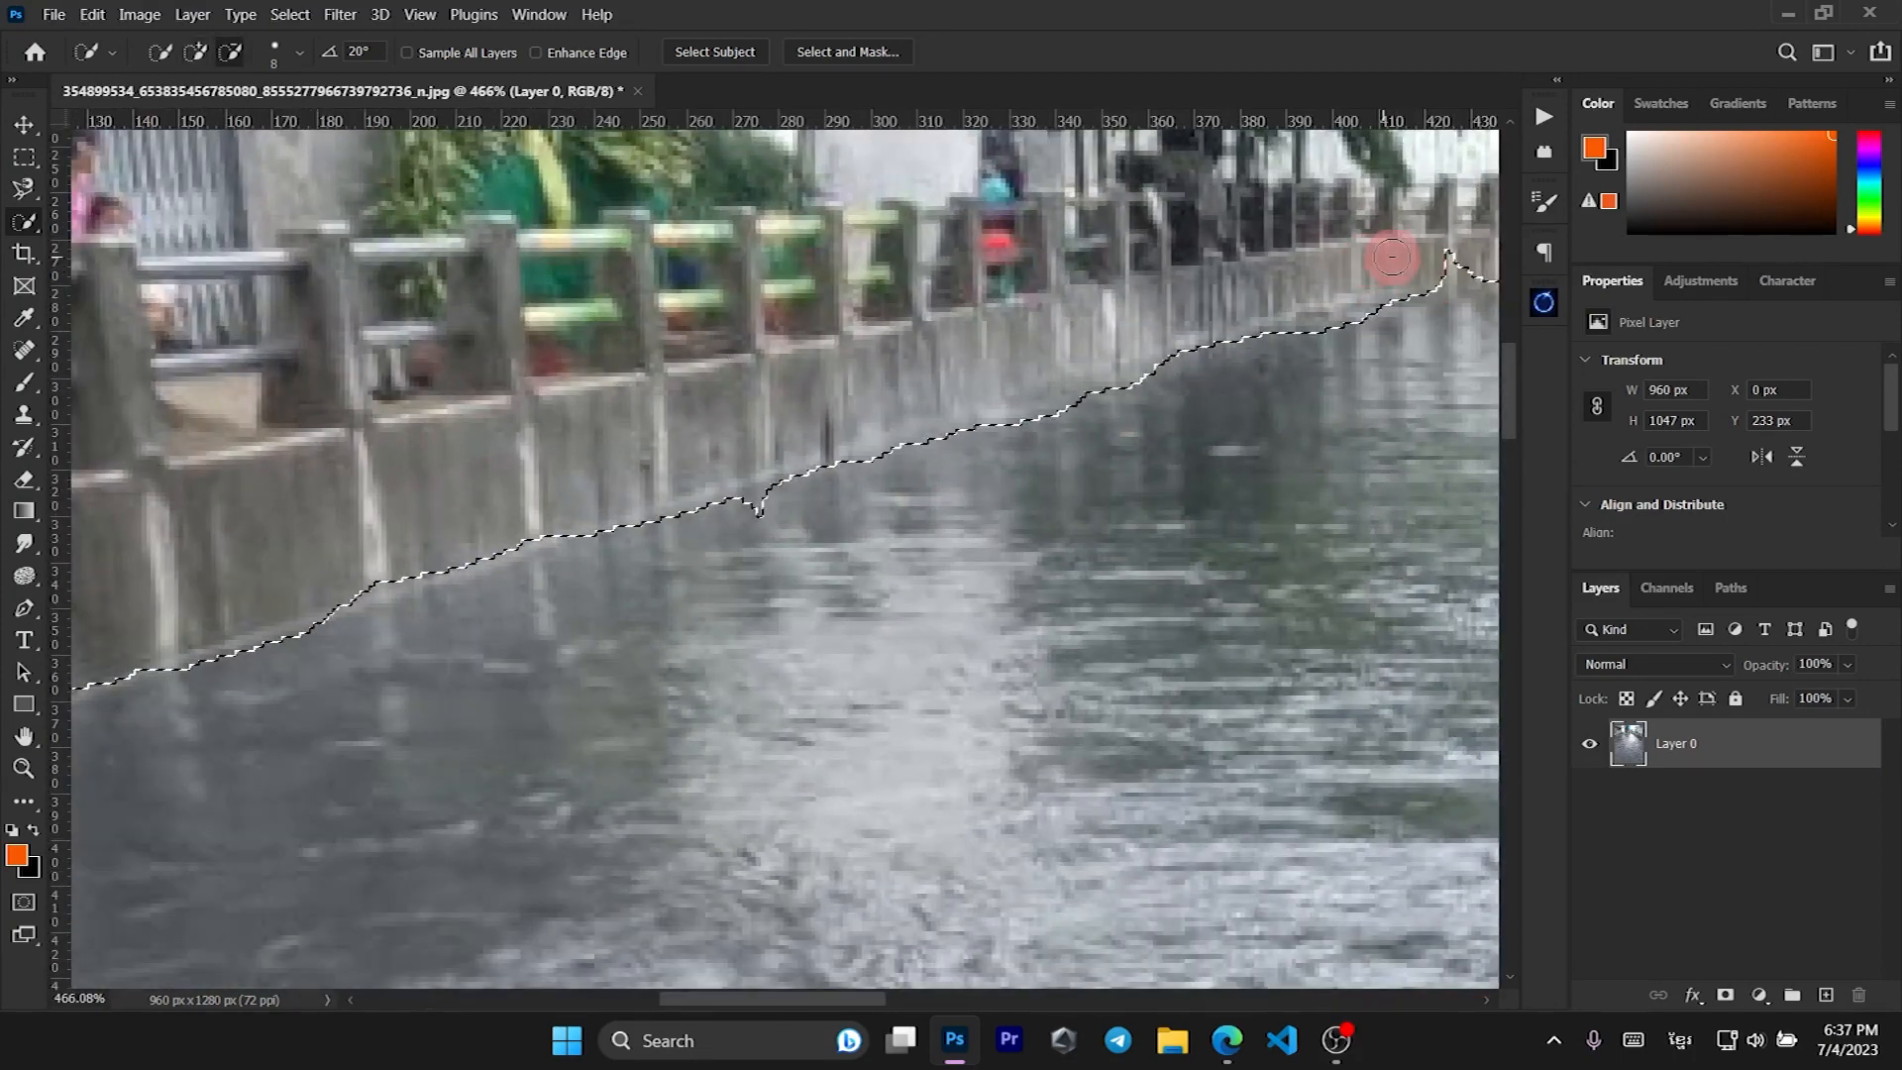
scroll(1391, 344, up, 1)
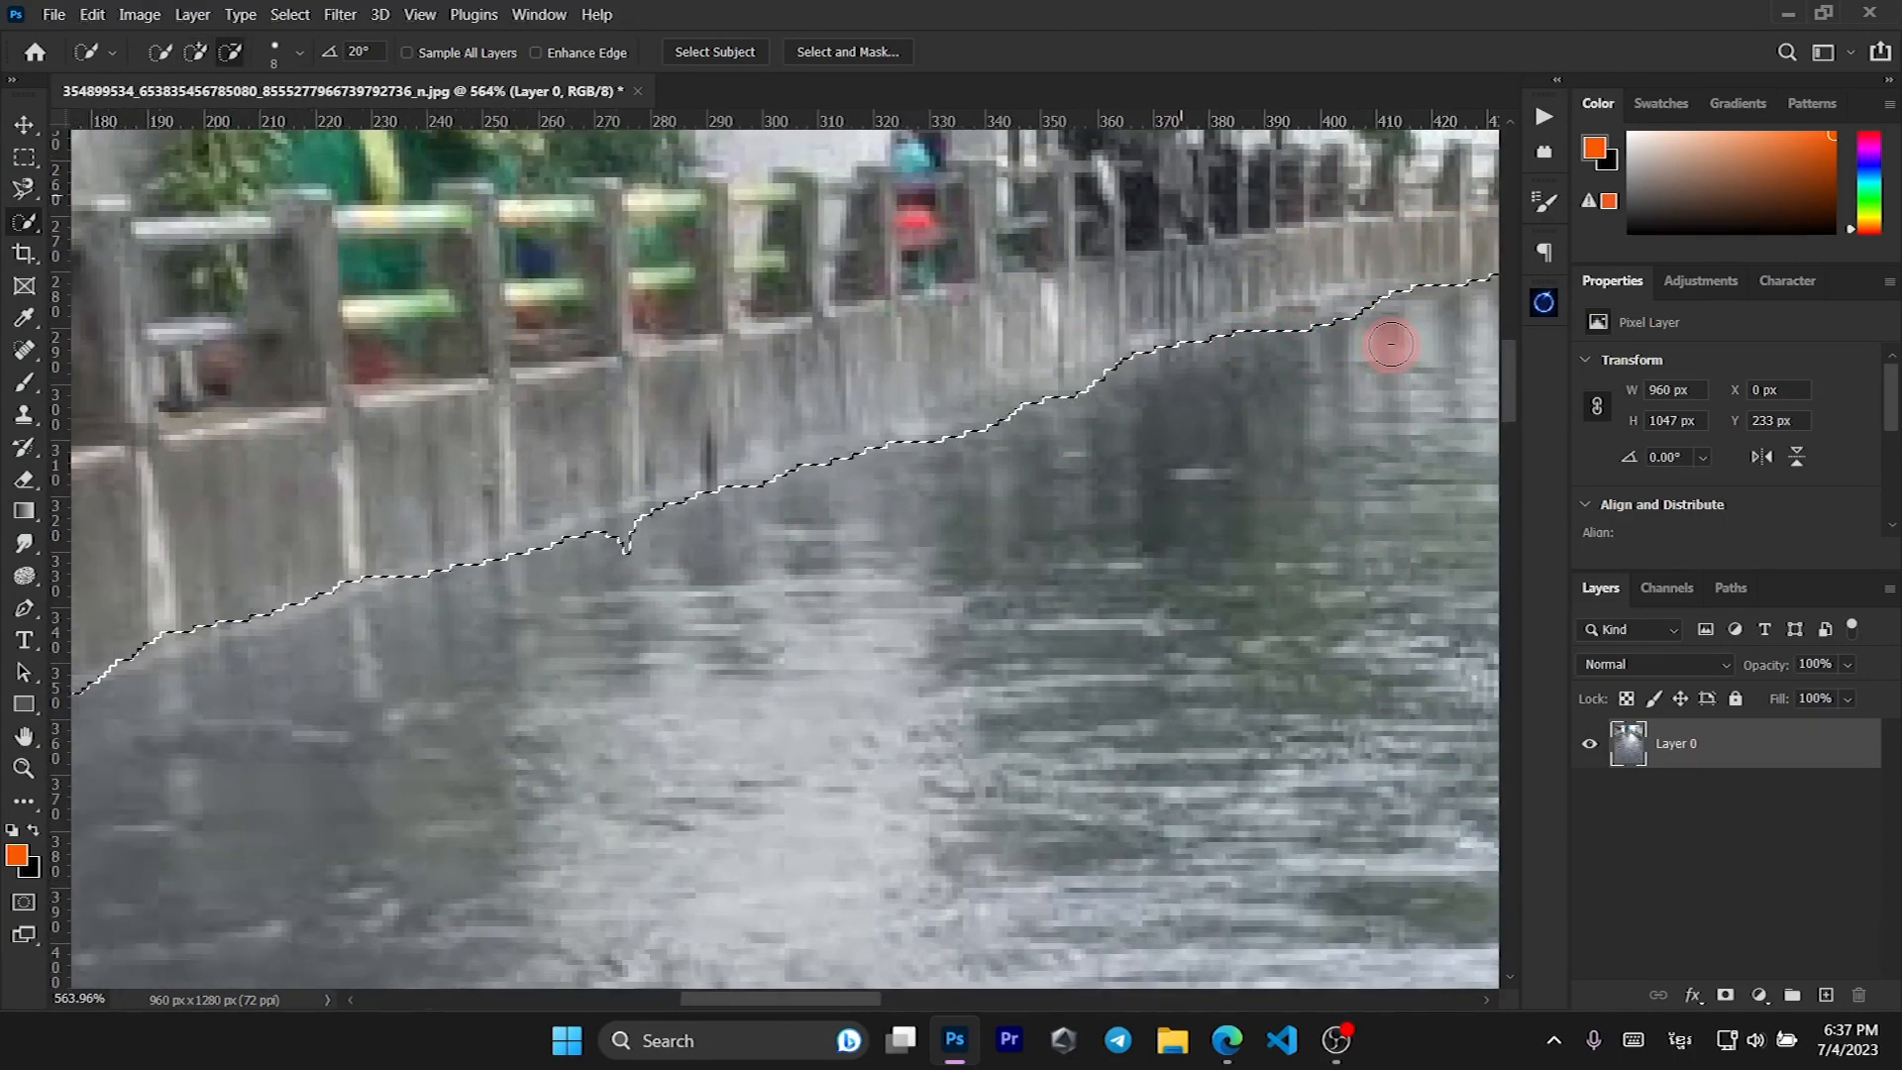
drag(1352, 327, 1334, 352)
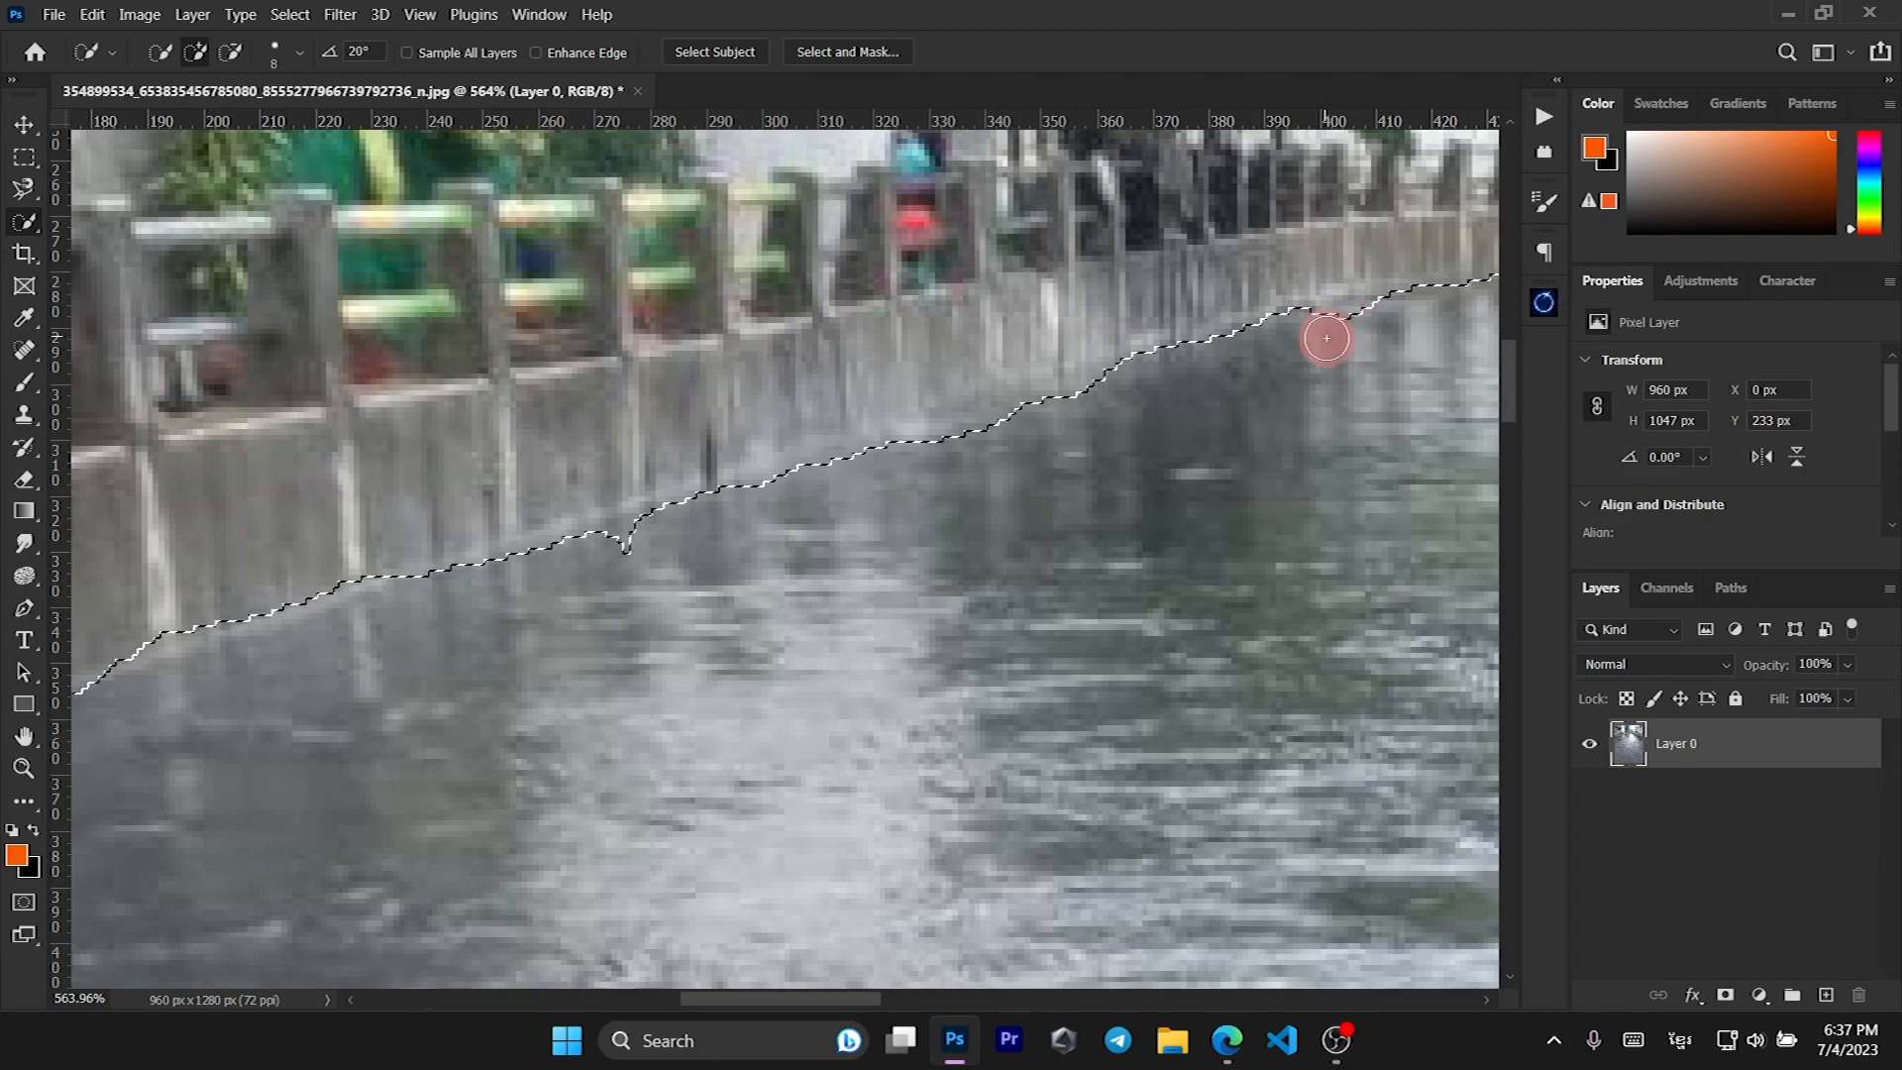
drag(1352, 335, 1296, 381)
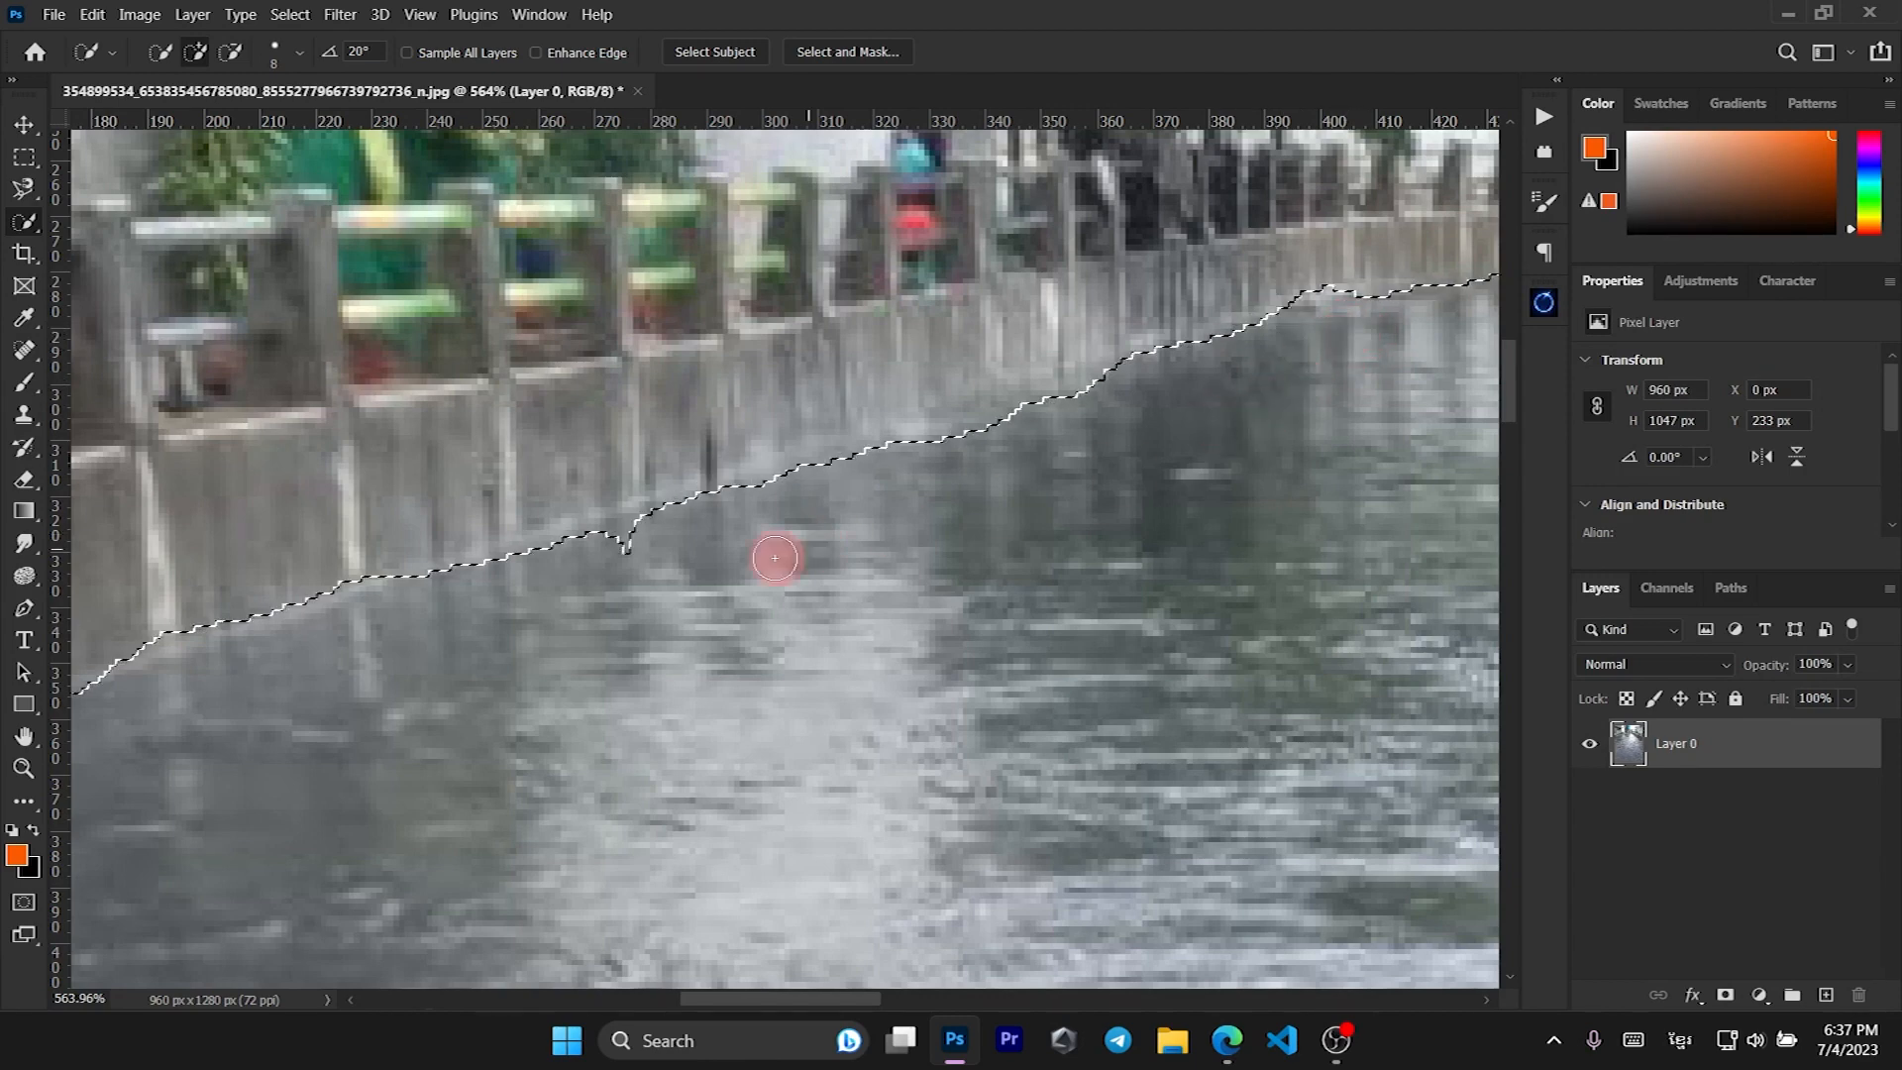
scroll(628, 544, down, 5)
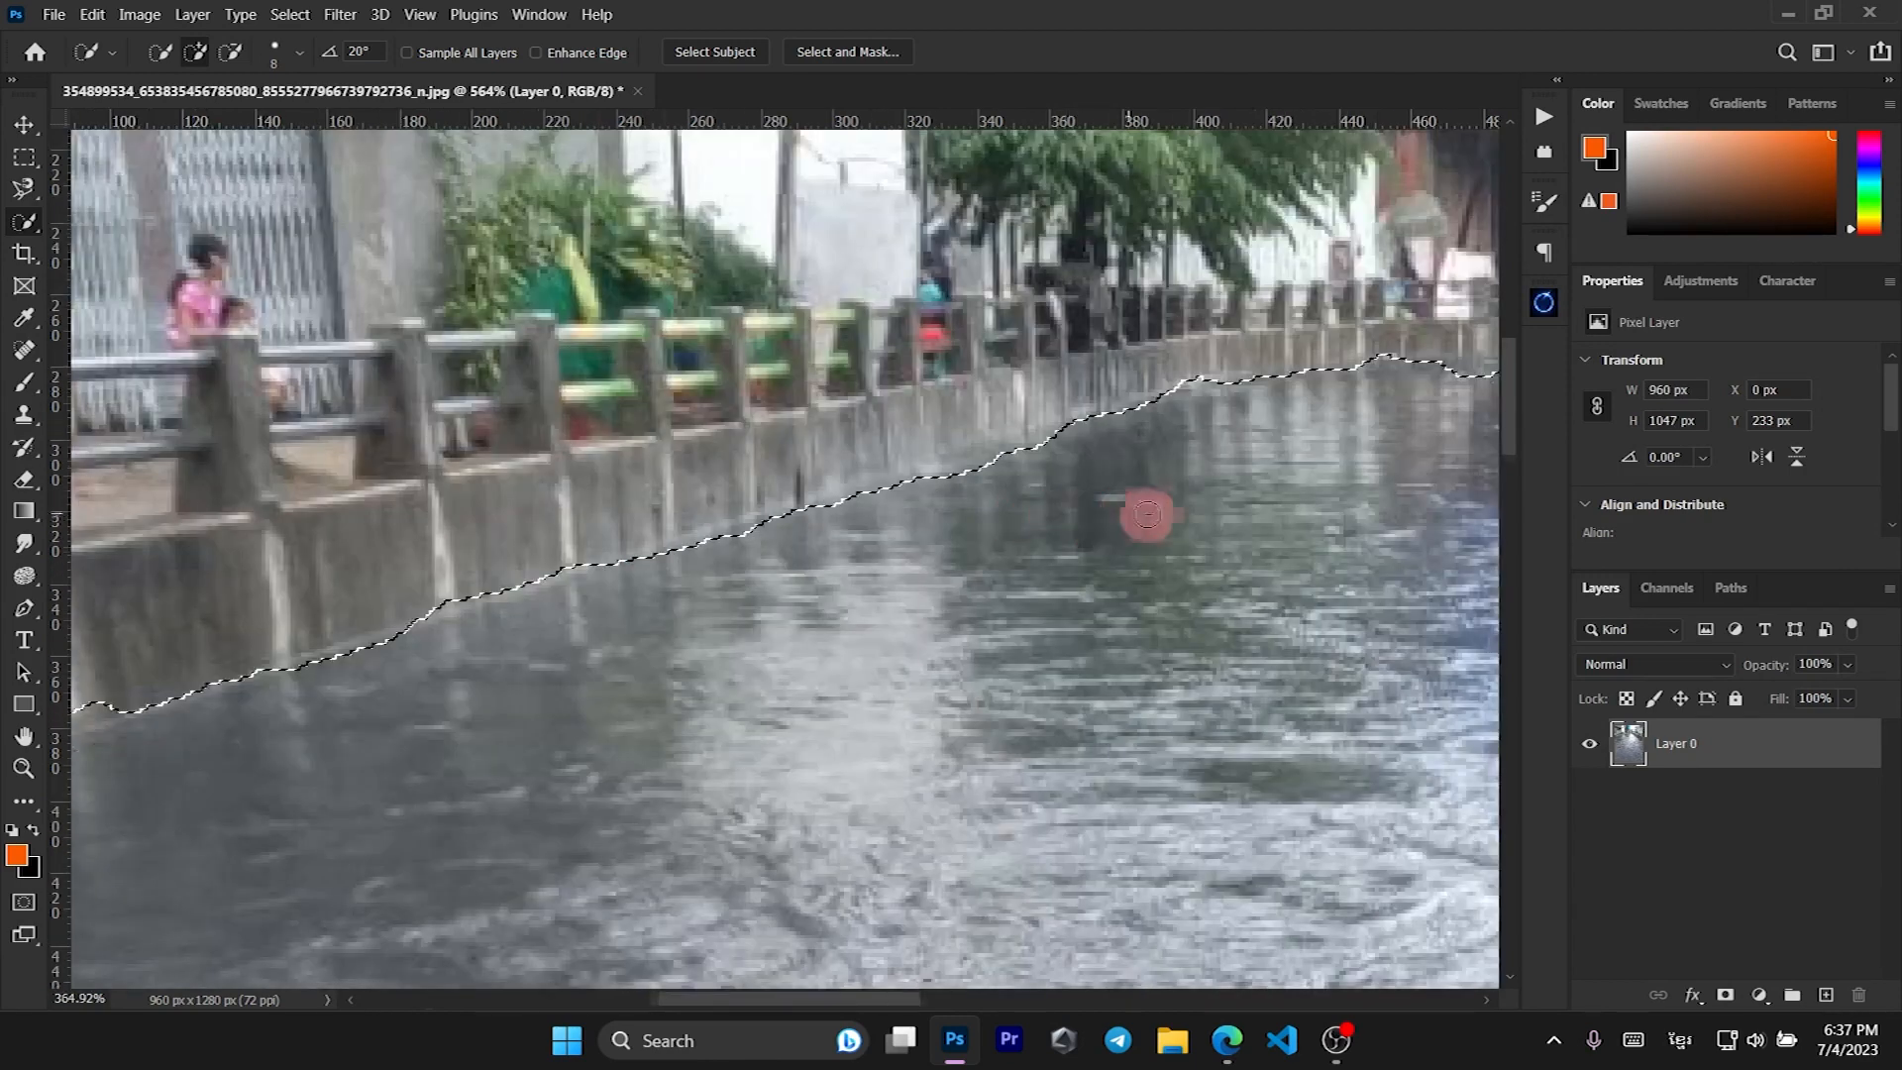
scroll(1471, 441, up, 4)
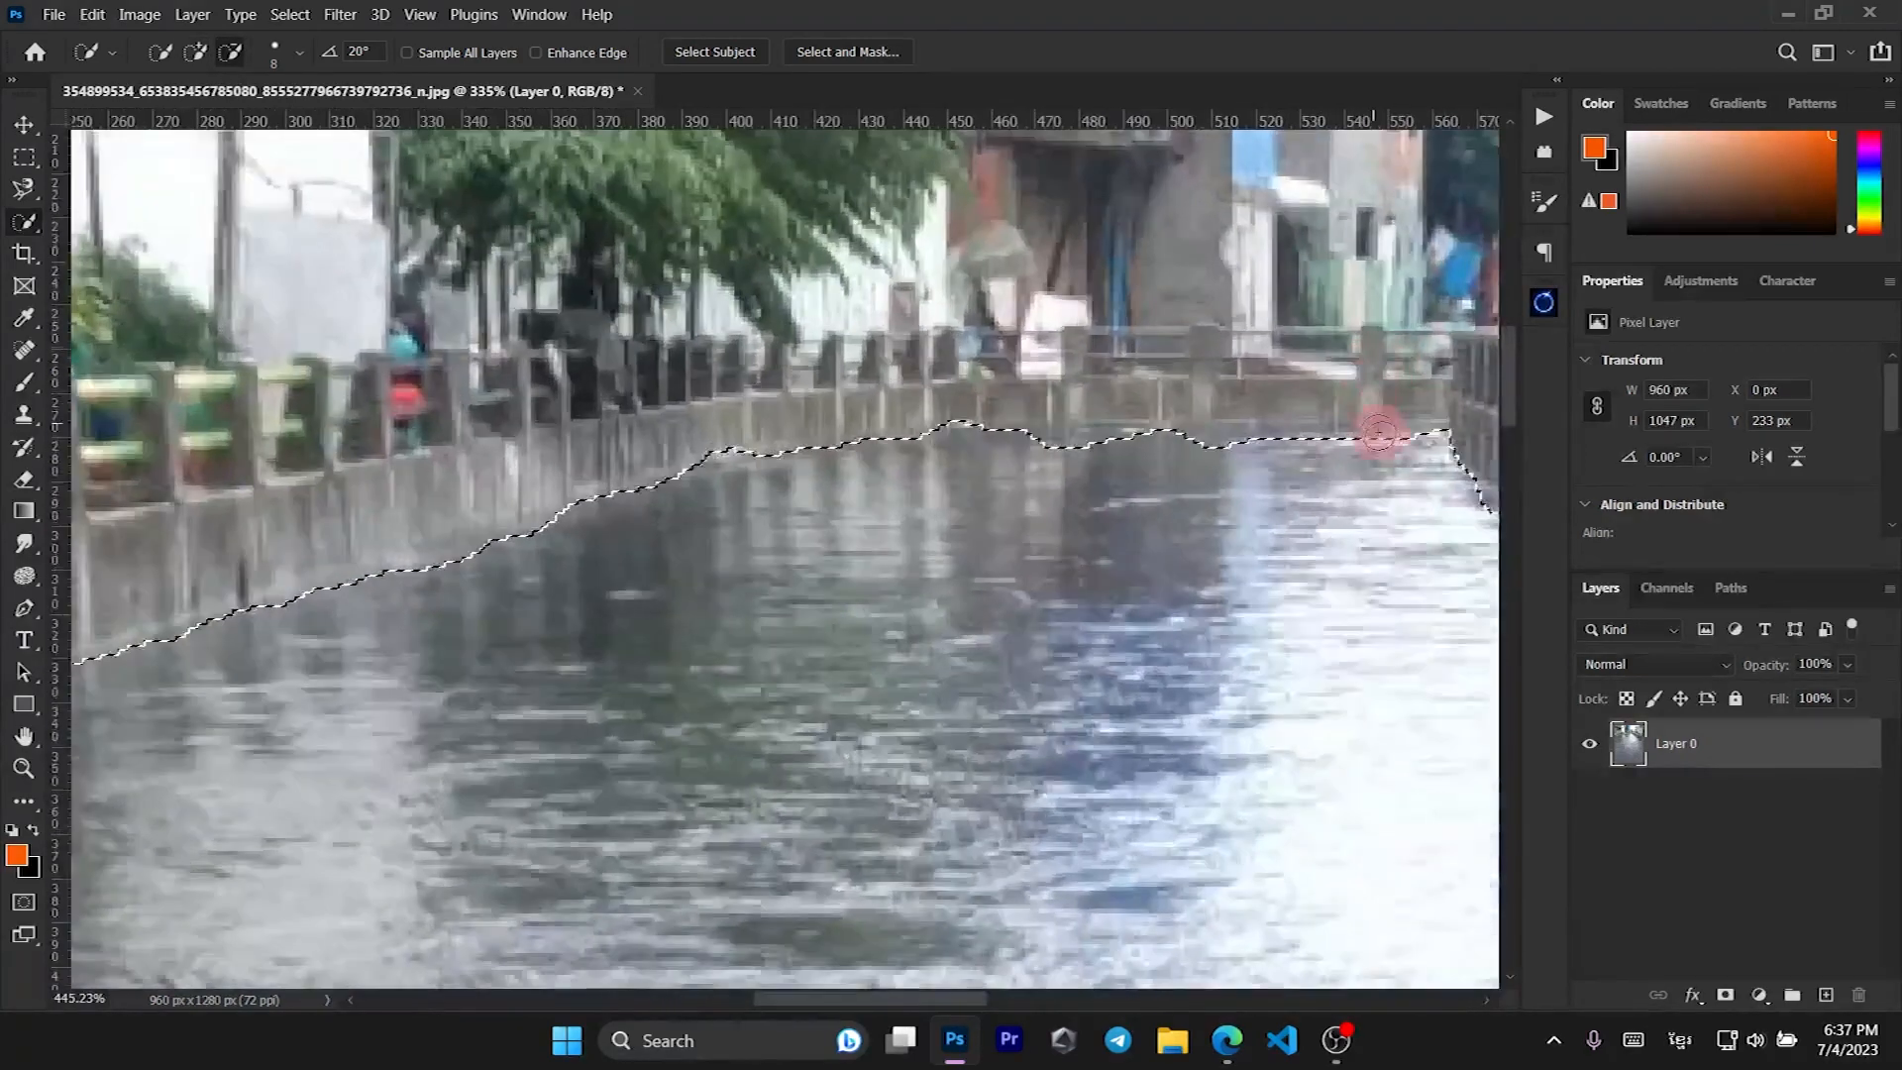
drag(1240, 456, 1058, 454)
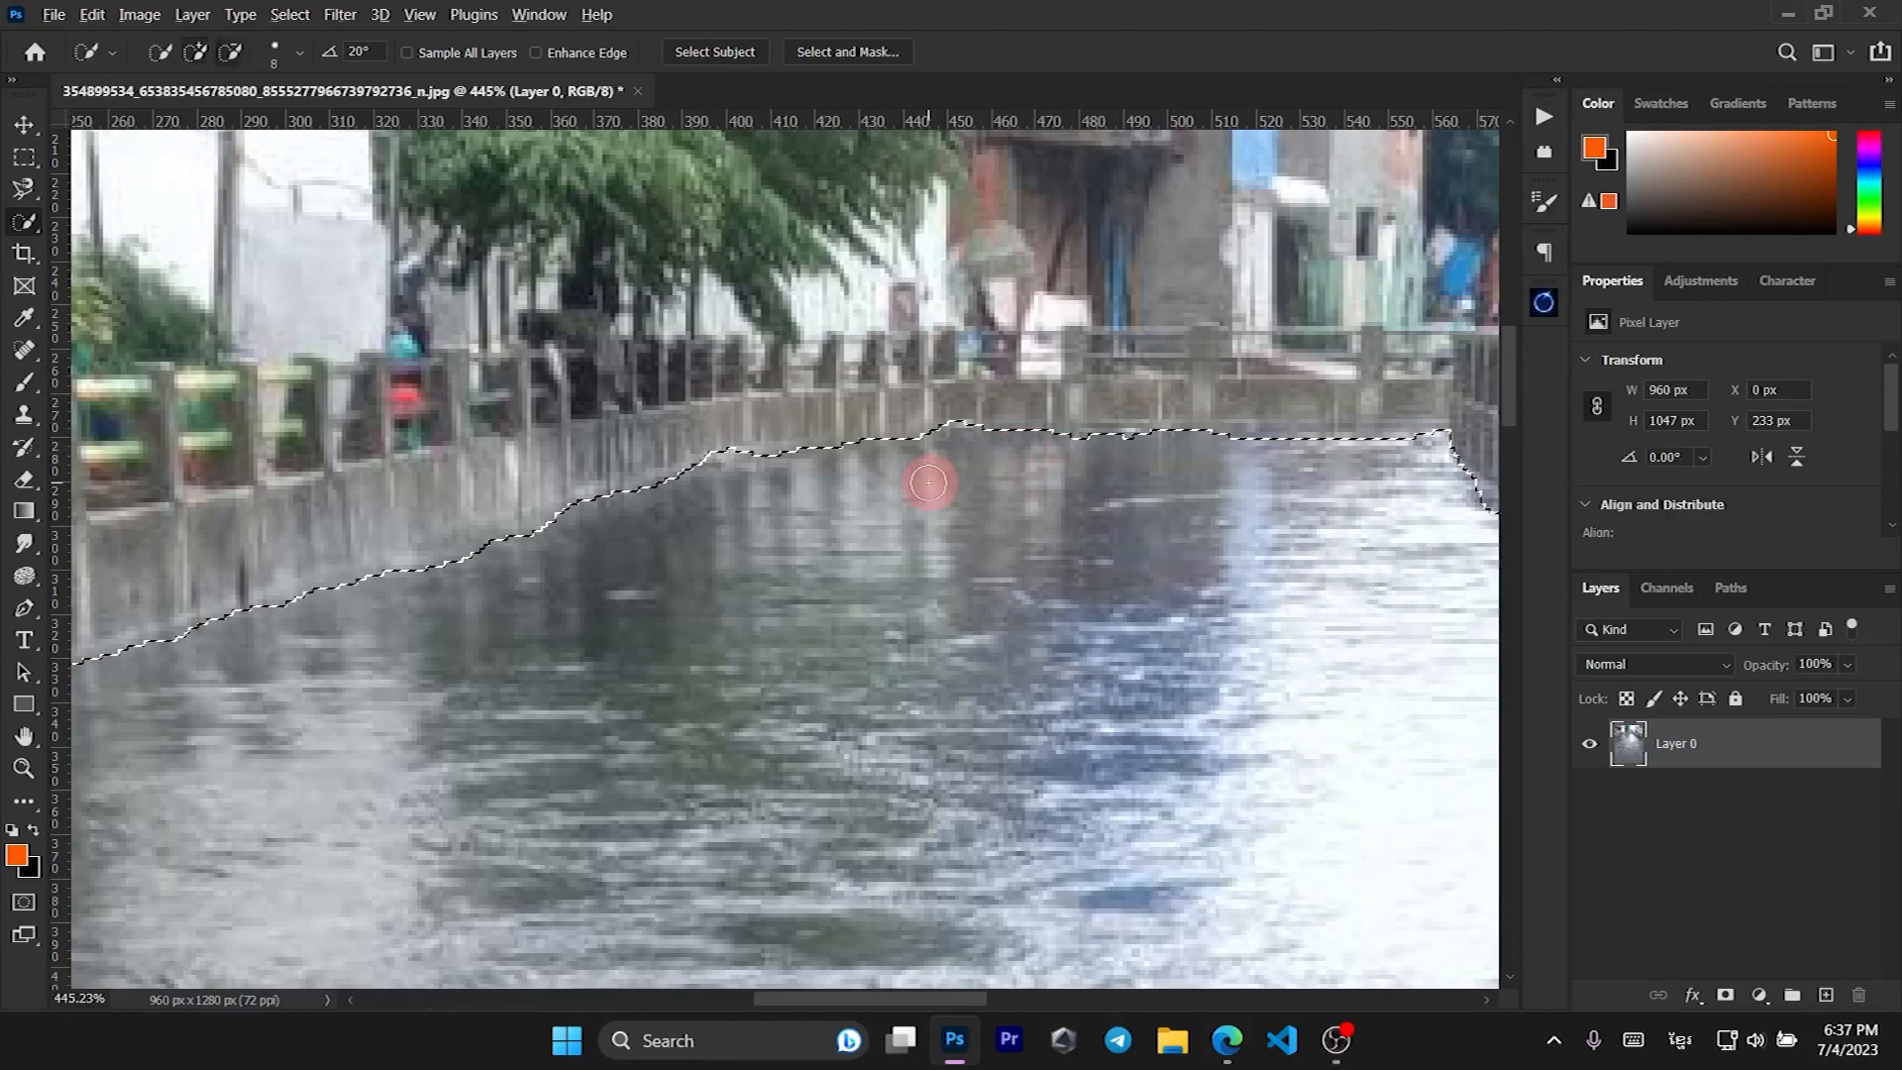
Extend the selection to the waterline along the distant part of the right wall, trimming any overlap onto the concrete.
scroll(928, 482, down, 4)
scroll(1252, 624, up, 2)
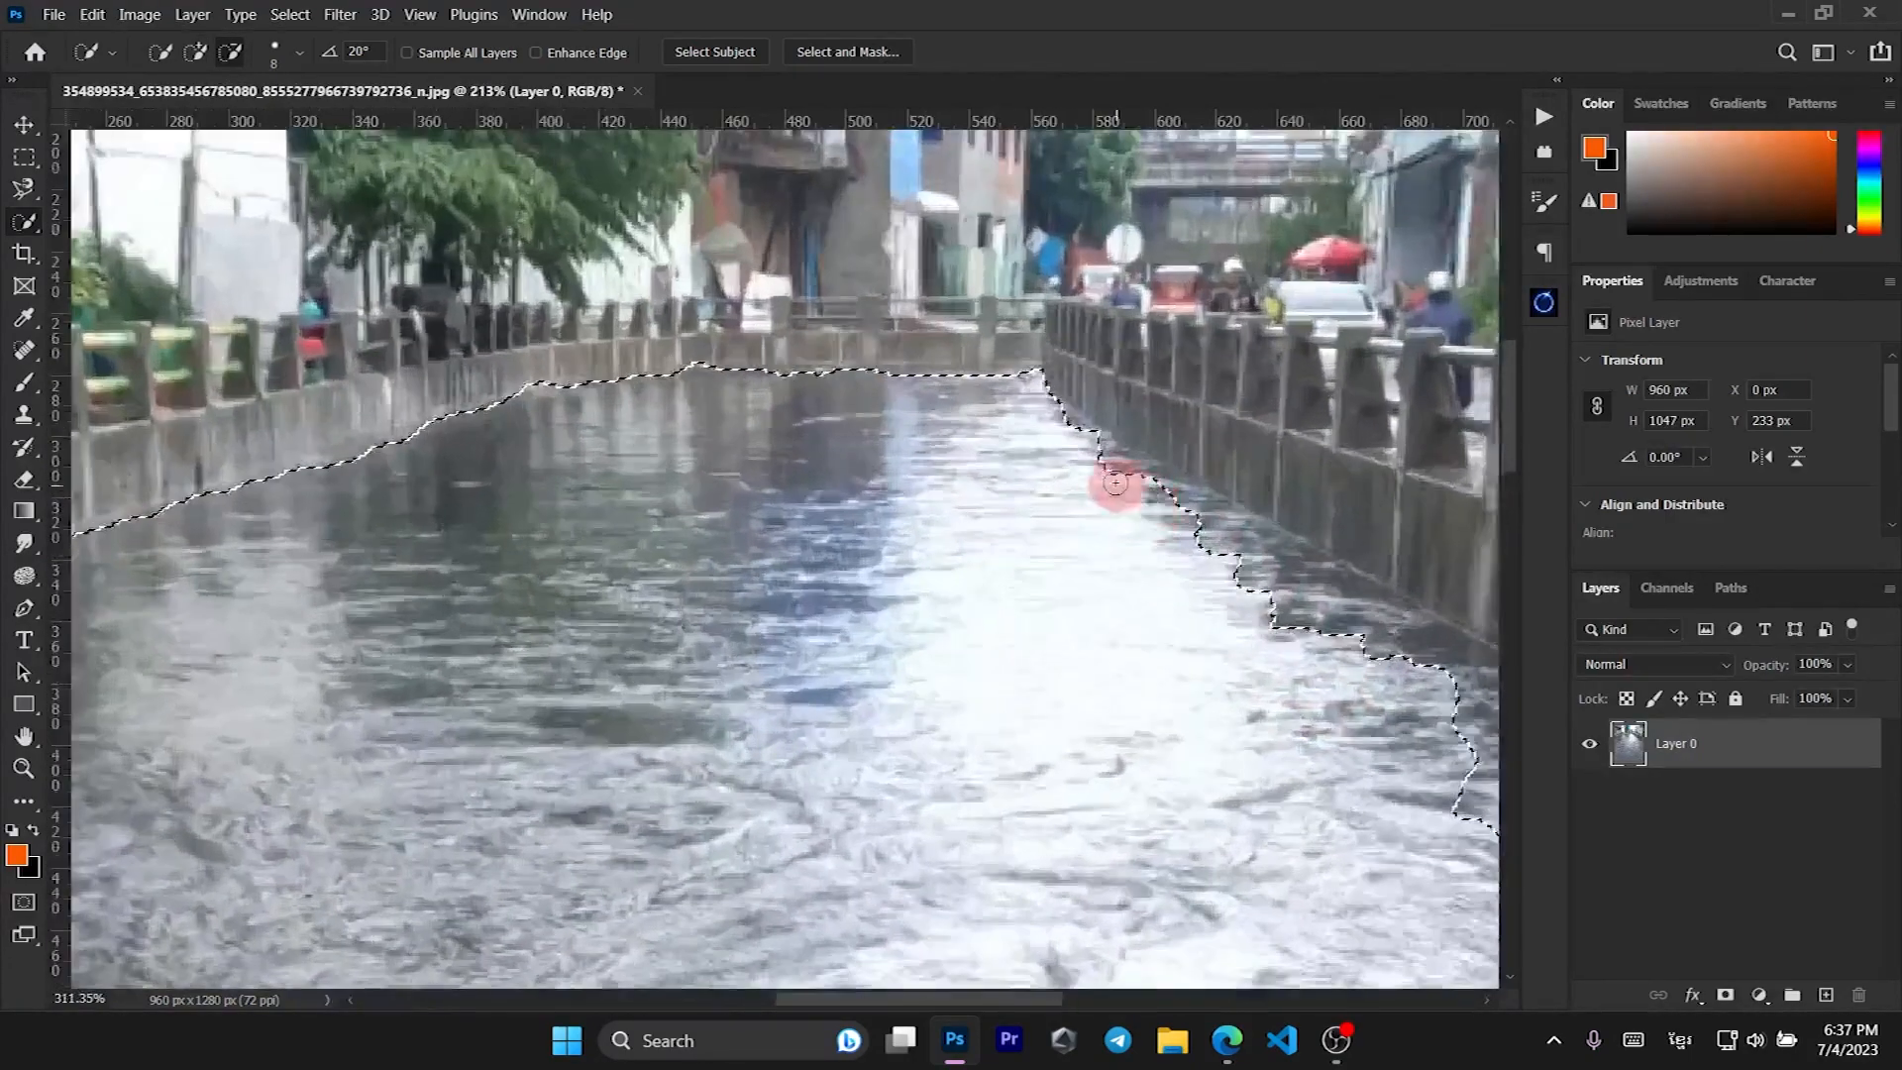
drag(1096, 448, 1175, 497)
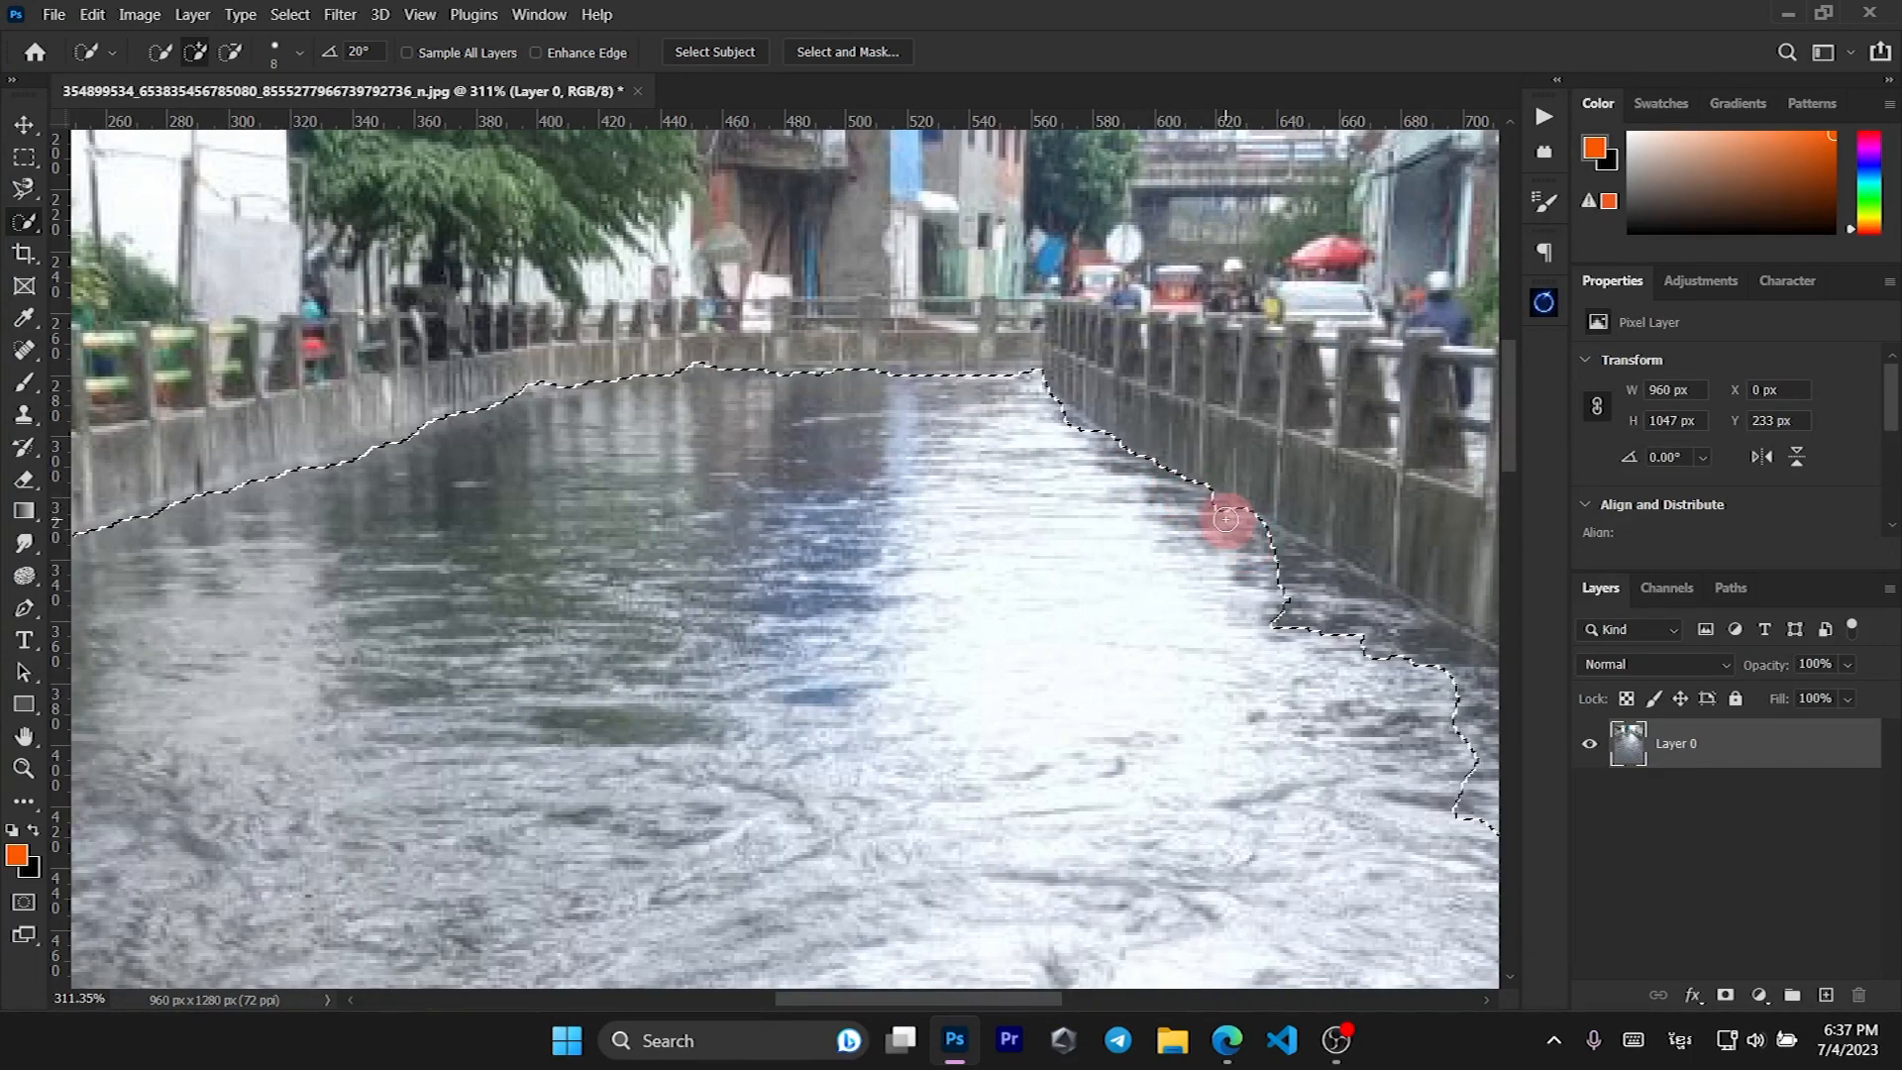
drag(1310, 586, 1298, 584)
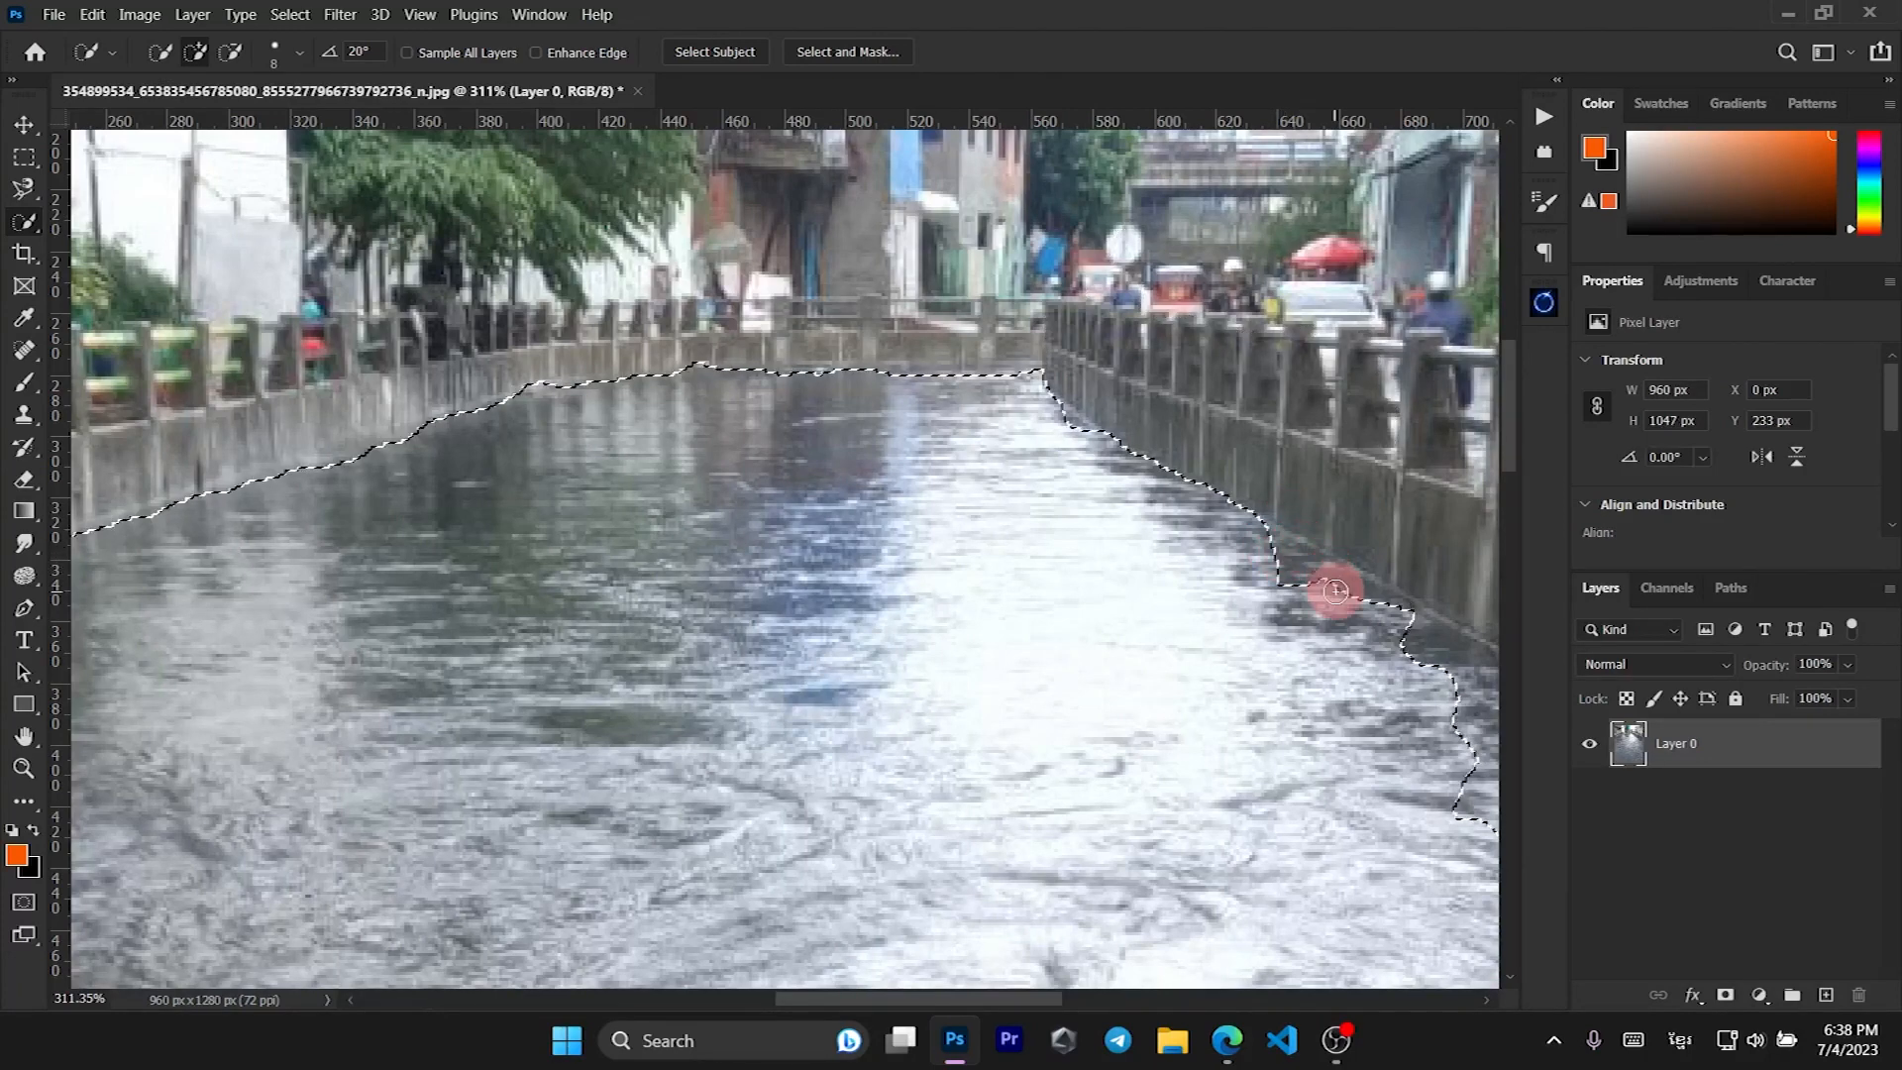
drag(1338, 575, 1318, 565)
alt+click(1331, 552)
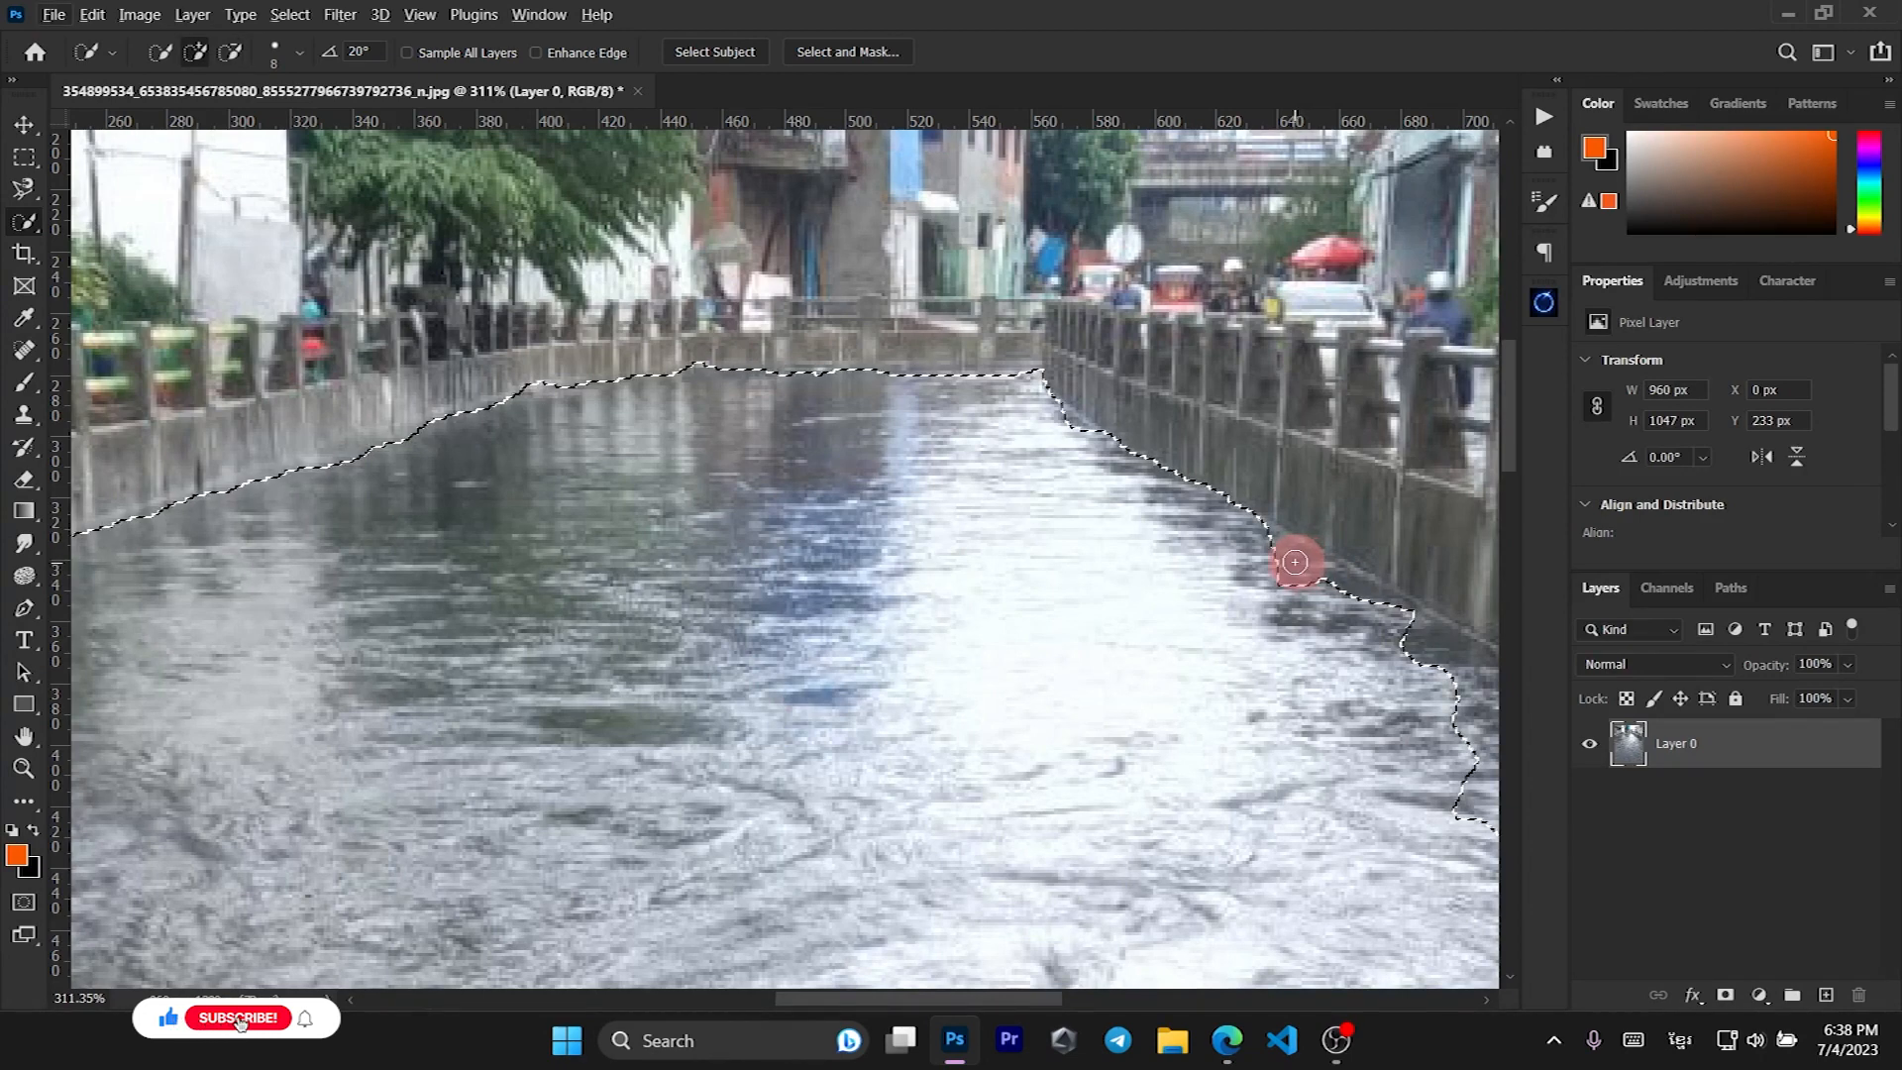
mouse_move(1301, 557)
mouse_down()
mouse_move(1328, 522)
mouse_move(1272, 430)
mouse_move(1158, 360)
mouse_up()
drag(1341, 373, 1384, 492)
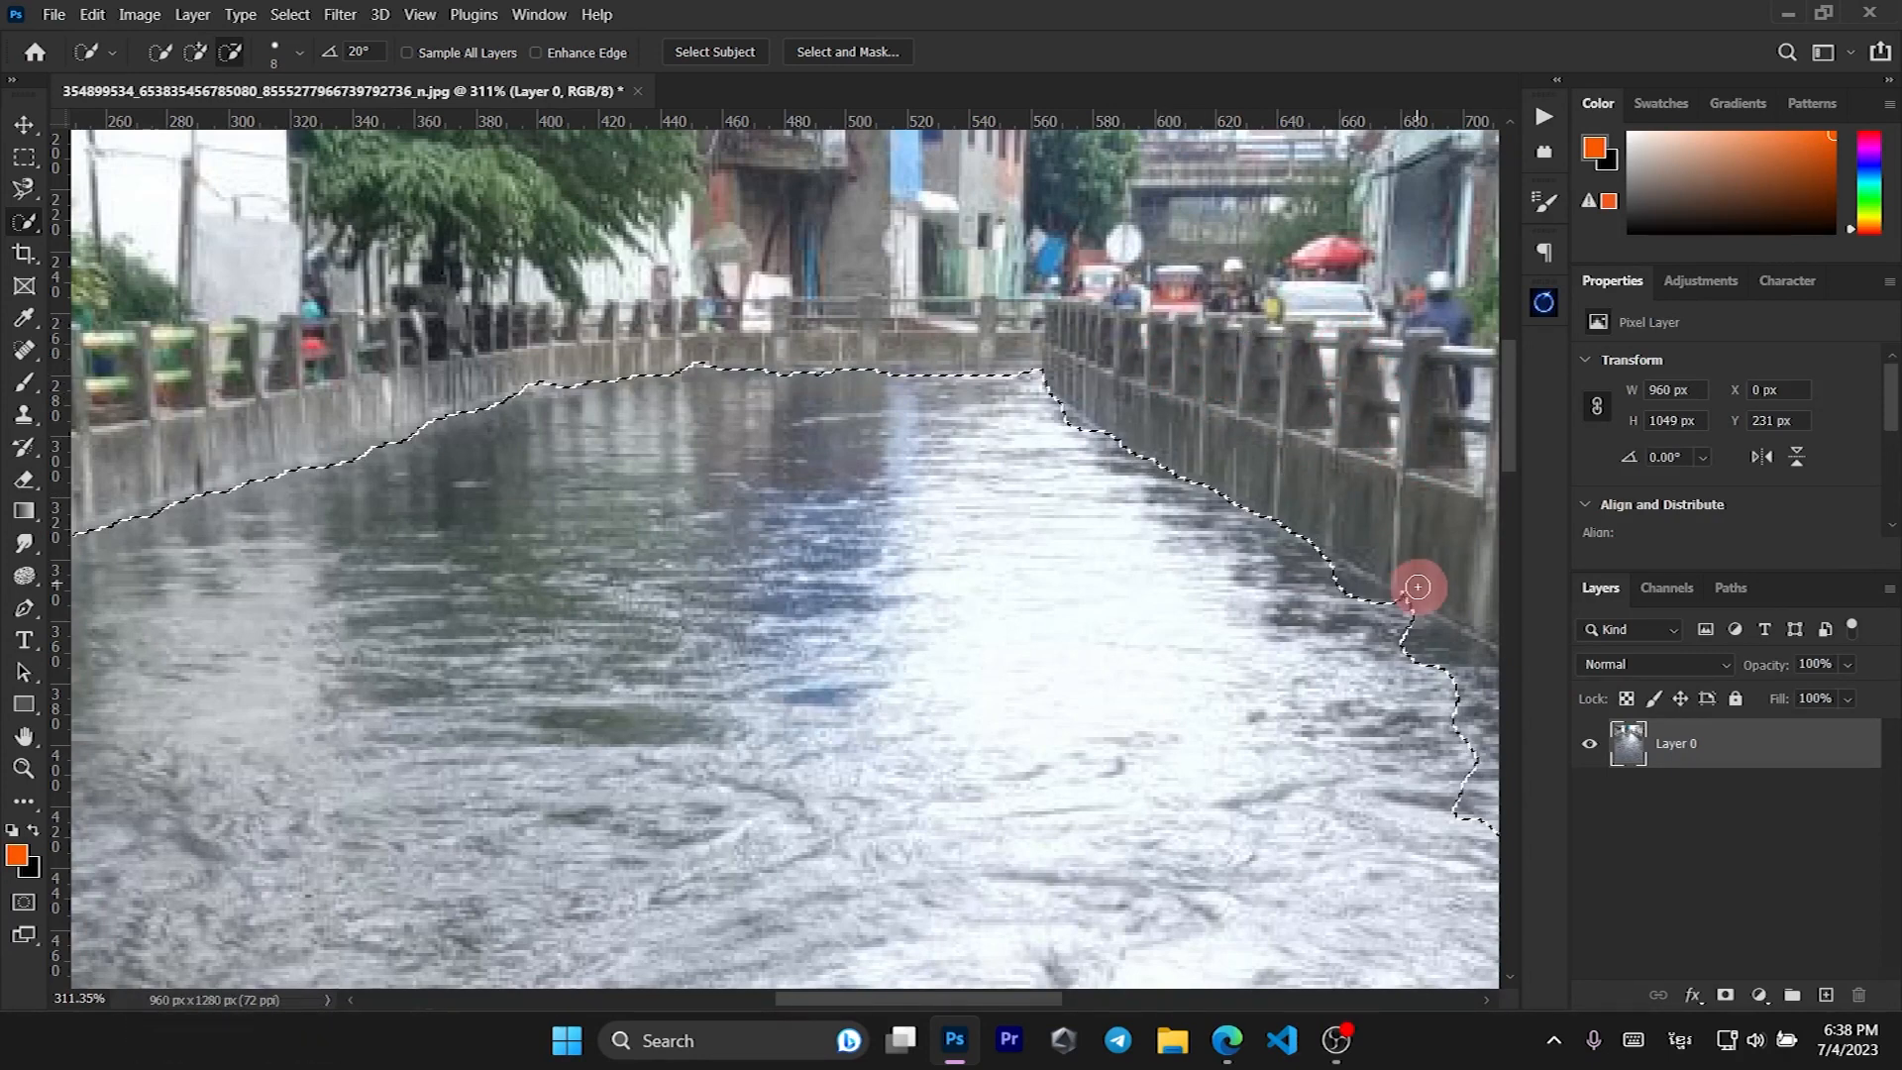
Add the dark strip of water along the middle of the right wall to the selection.
scroll(1427, 595, down, 3)
drag(985, 999, 1095, 999)
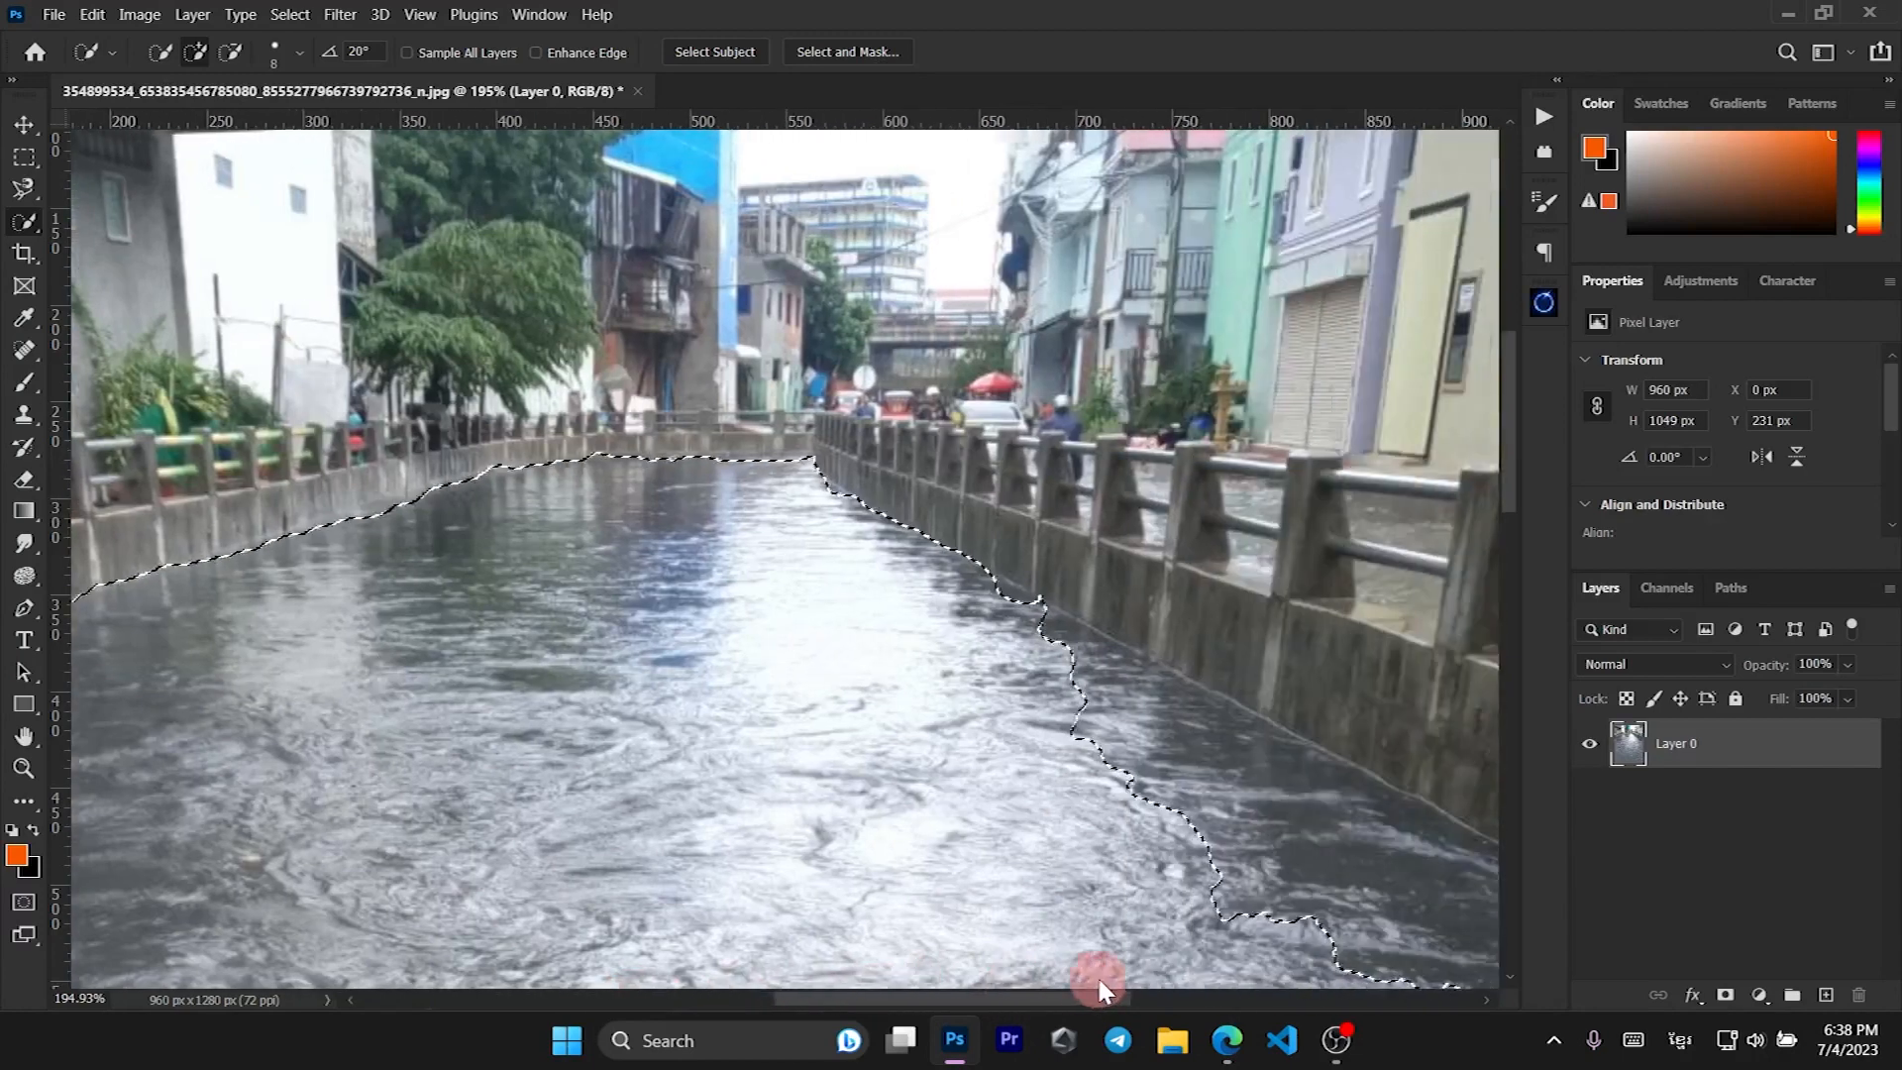
scroll(1131, 635, up, 5)
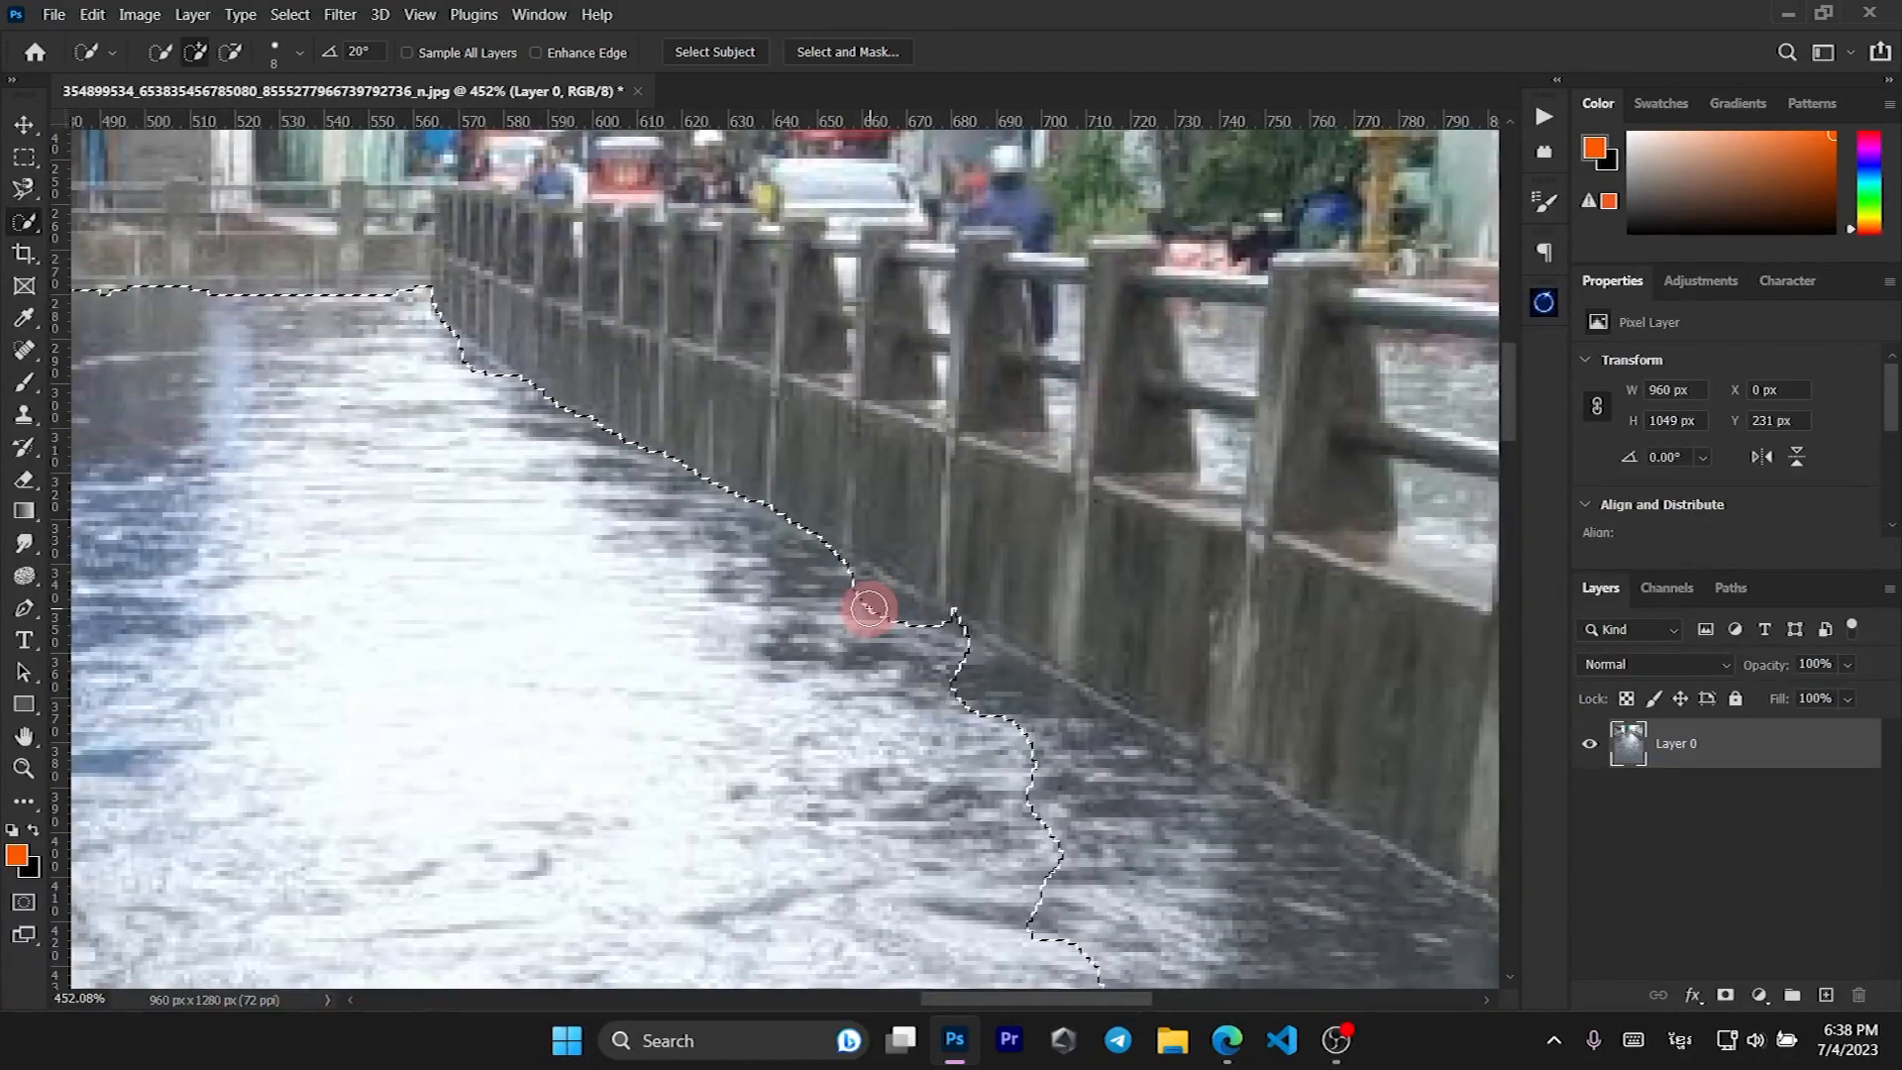
drag(873, 609, 924, 630)
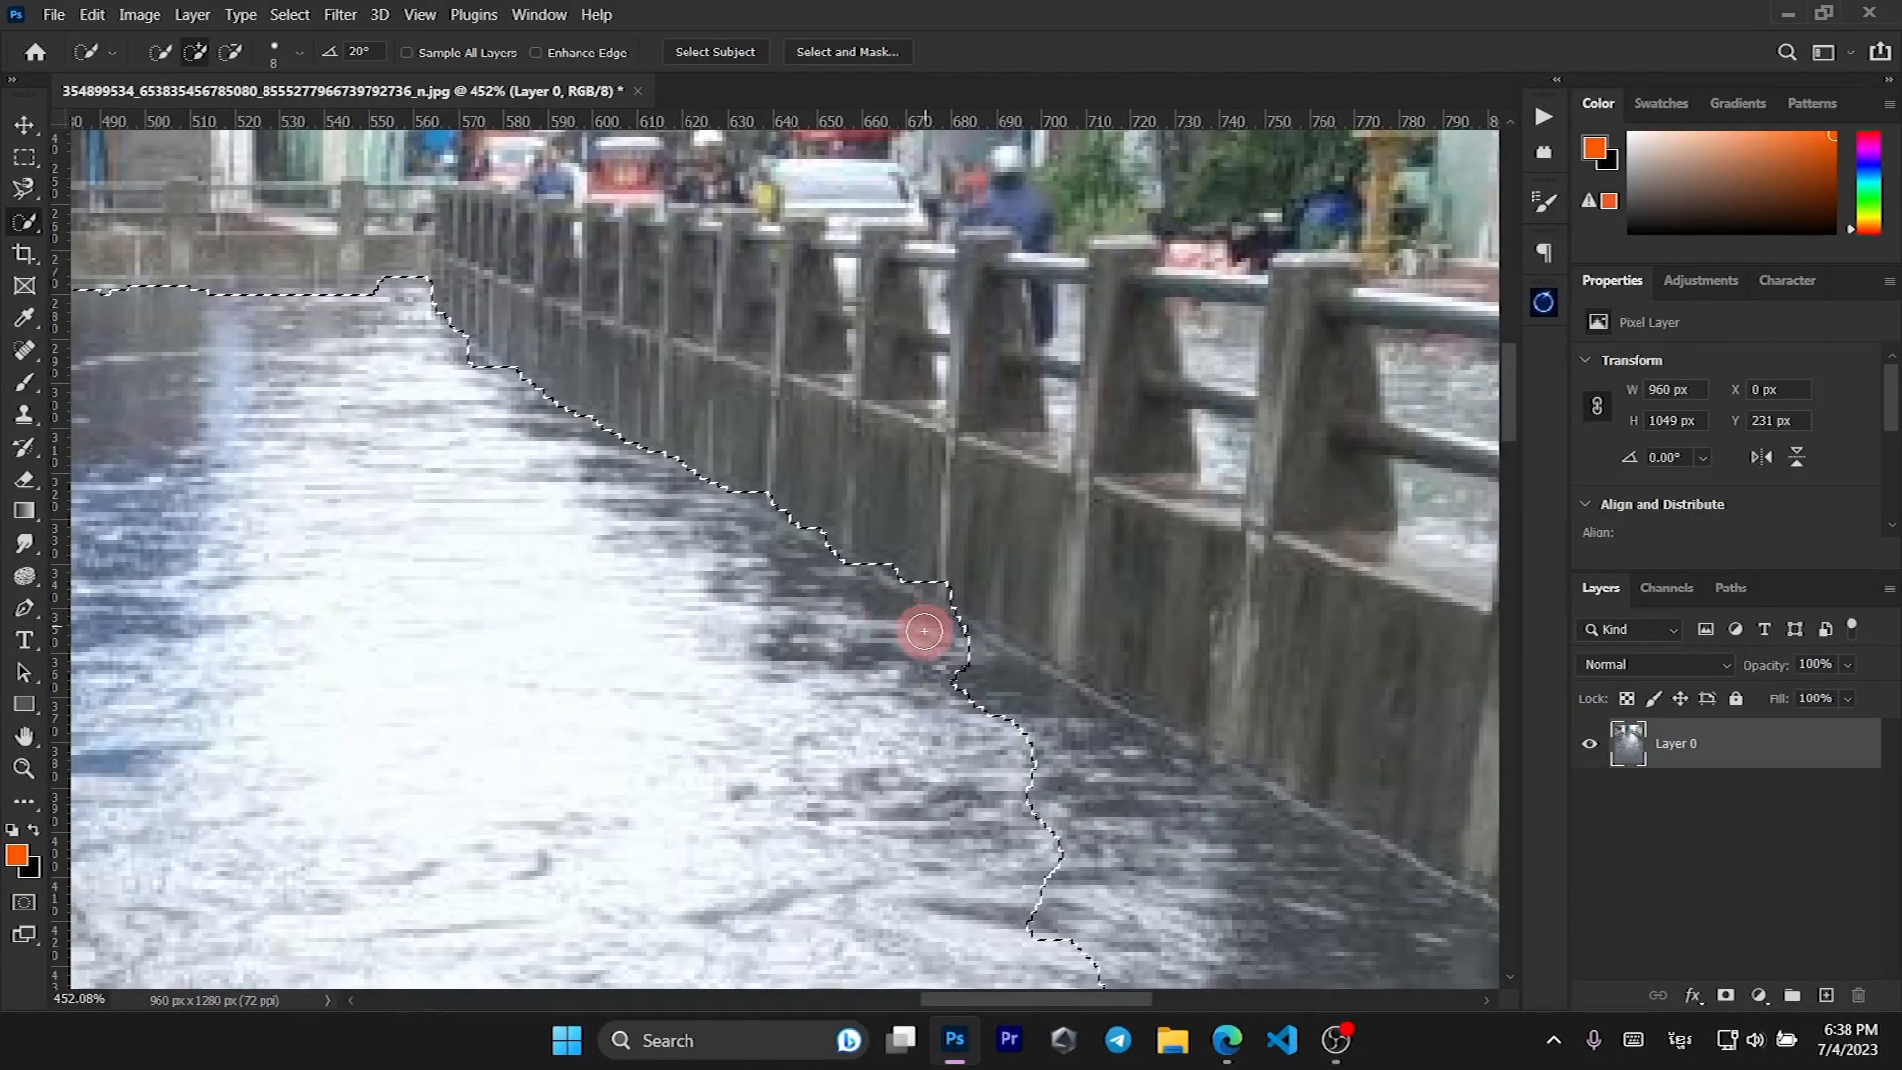
mouse_move(994, 700)
mouse_down()
mouse_move(974, 675)
mouse_move(1015, 701)
mouse_move(1053, 625)
mouse_move(1032, 598)
mouse_move(1068, 635)
mouse_move(965, 622)
mouse_move(951, 650)
mouse_move(1028, 718)
mouse_move(1231, 823)
mouse_up()
Subtract the spill over the right wall and railing, and add the remaining water along the near part of that wall.
scroll(1287, 786, down, 5)
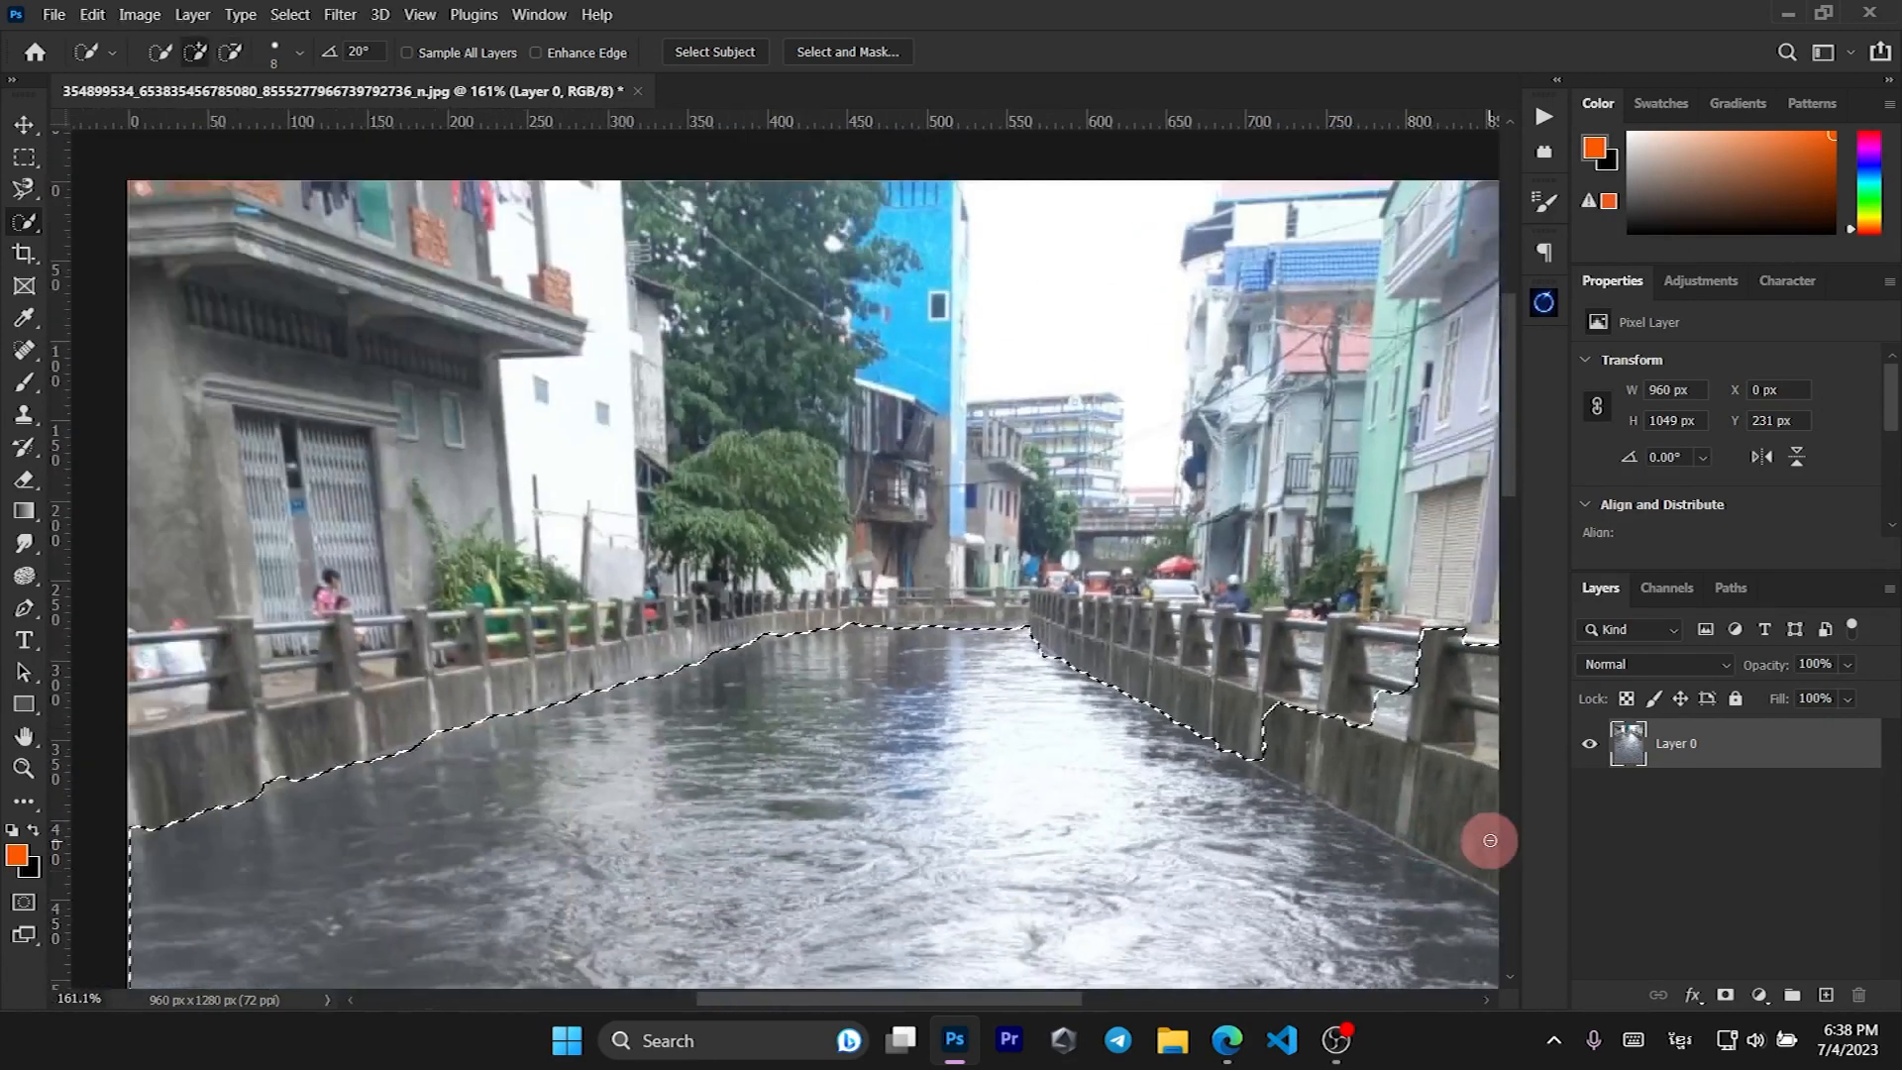
scroll(1427, 831, up, 2)
mouse_move(1418, 773)
mouse_down()
mouse_move(1359, 756)
mouse_move(1499, 832)
mouse_move(1239, 705)
mouse_move(1301, 763)
mouse_up()
scroll(1226, 803, up, 3)
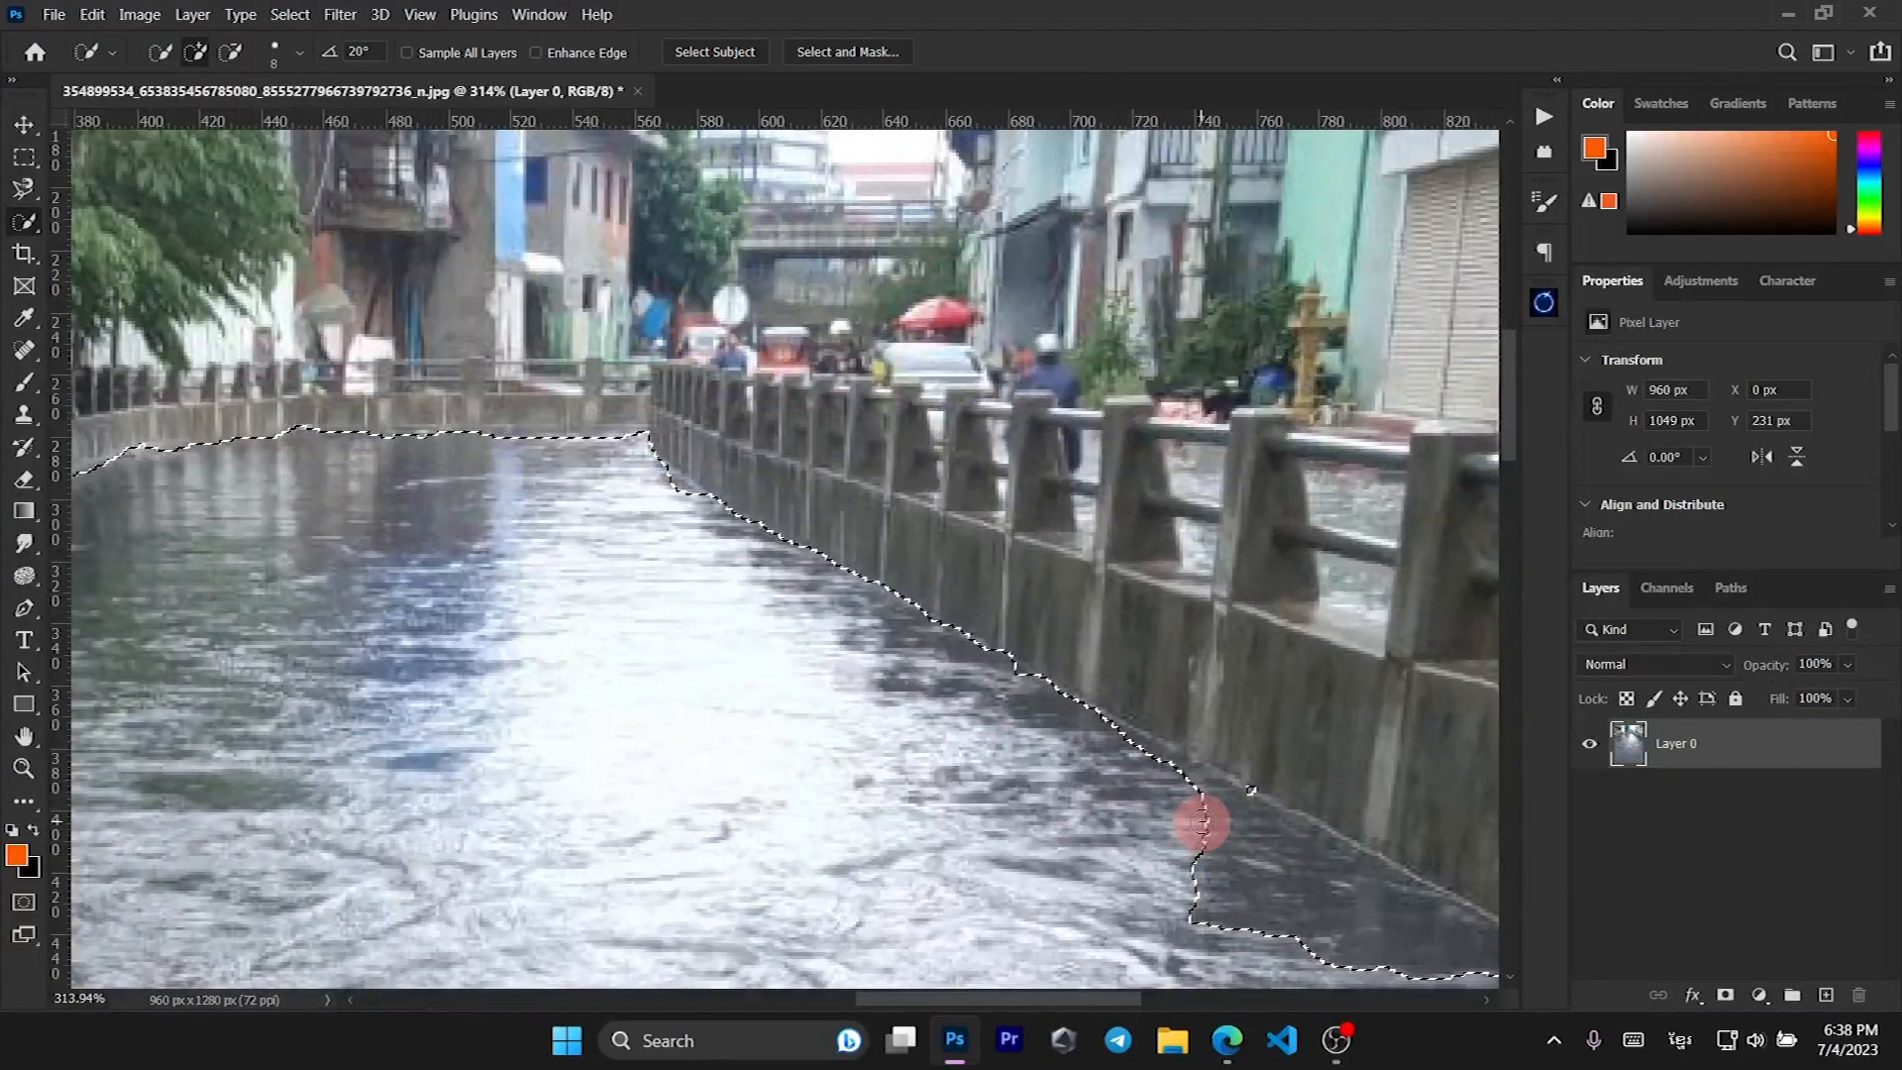
drag(1263, 847, 1473, 969)
scroll(1447, 922, down, 3)
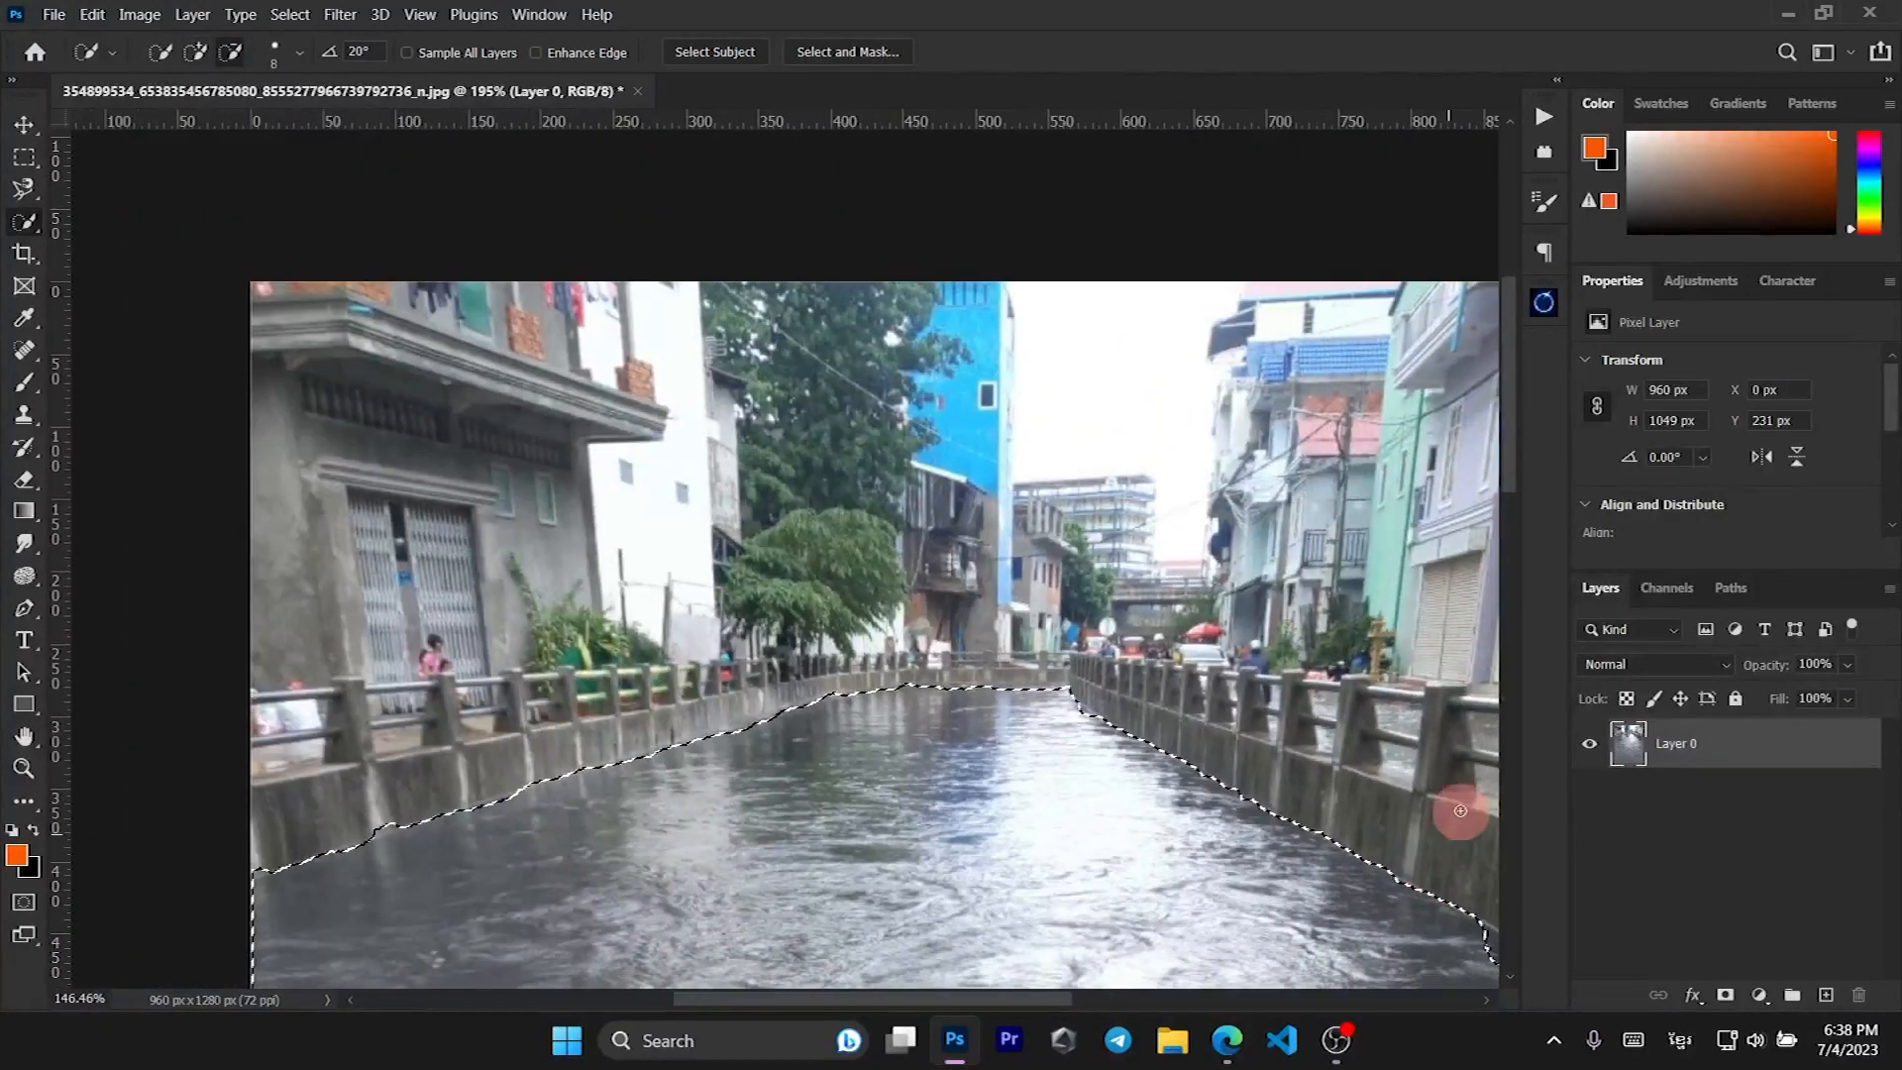
Add the flooded upper and lower openings between two right railing posts to the selection.
scroll(1471, 743, up, 4)
scroll(1477, 728, up, 1)
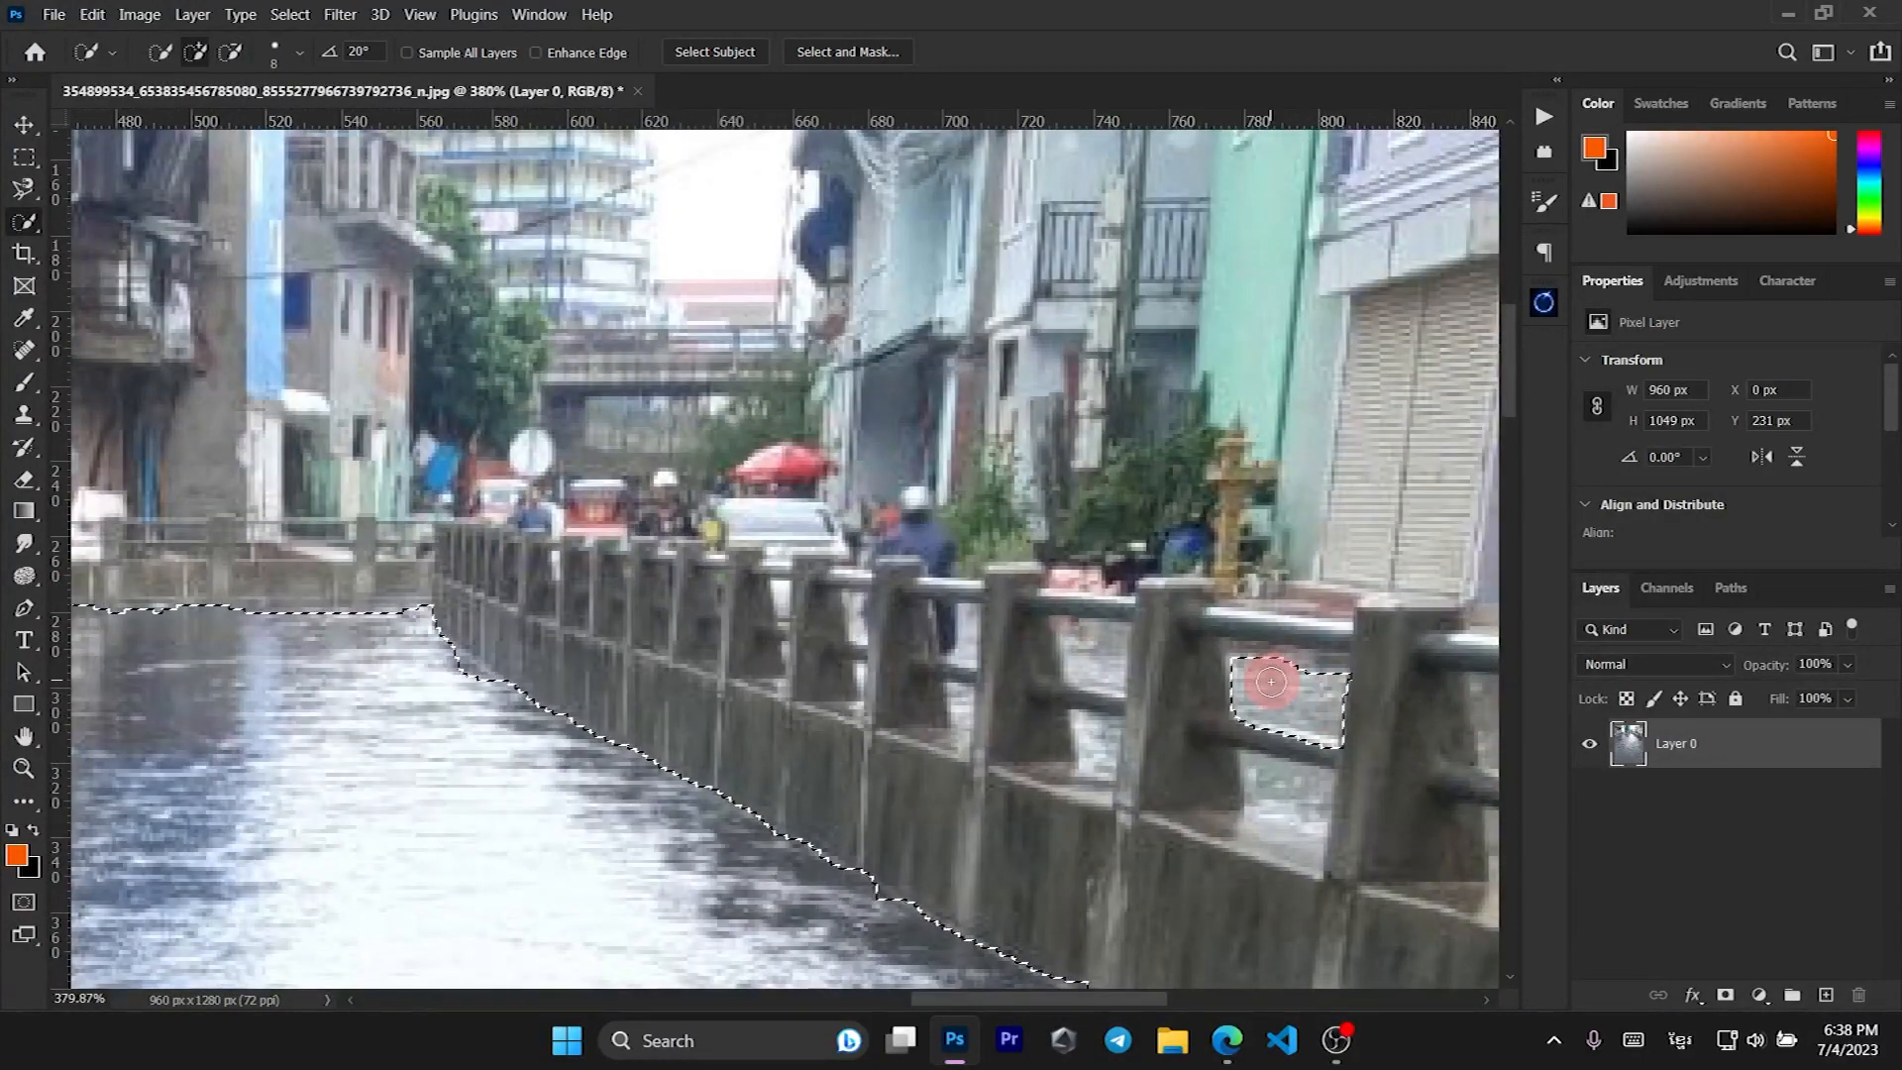
drag(1305, 795, 1288, 862)
scroll(1288, 862, down, 3)
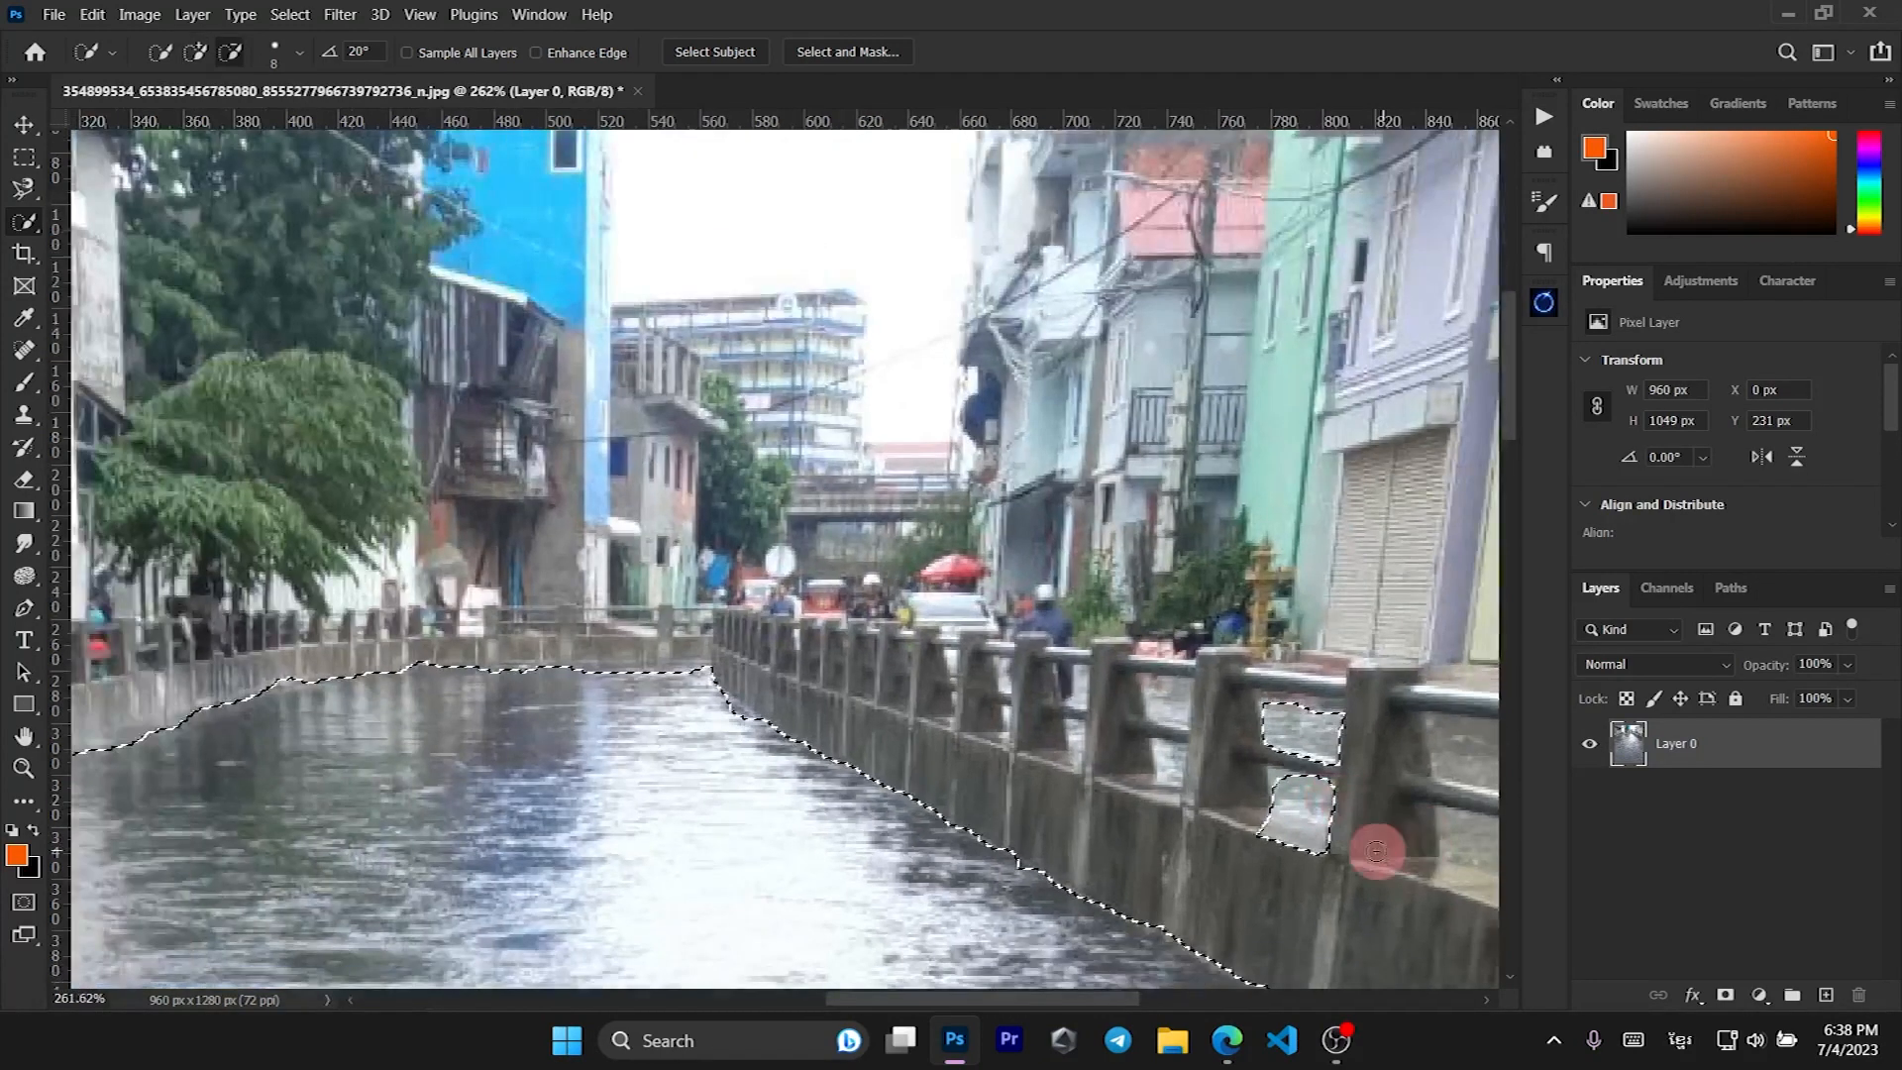
Subtract the lower railing opening from the selection and reselect a smaller area inside it.
scroll(1286, 864, up, 3)
key(alt)
drag(1248, 823, 1278, 803)
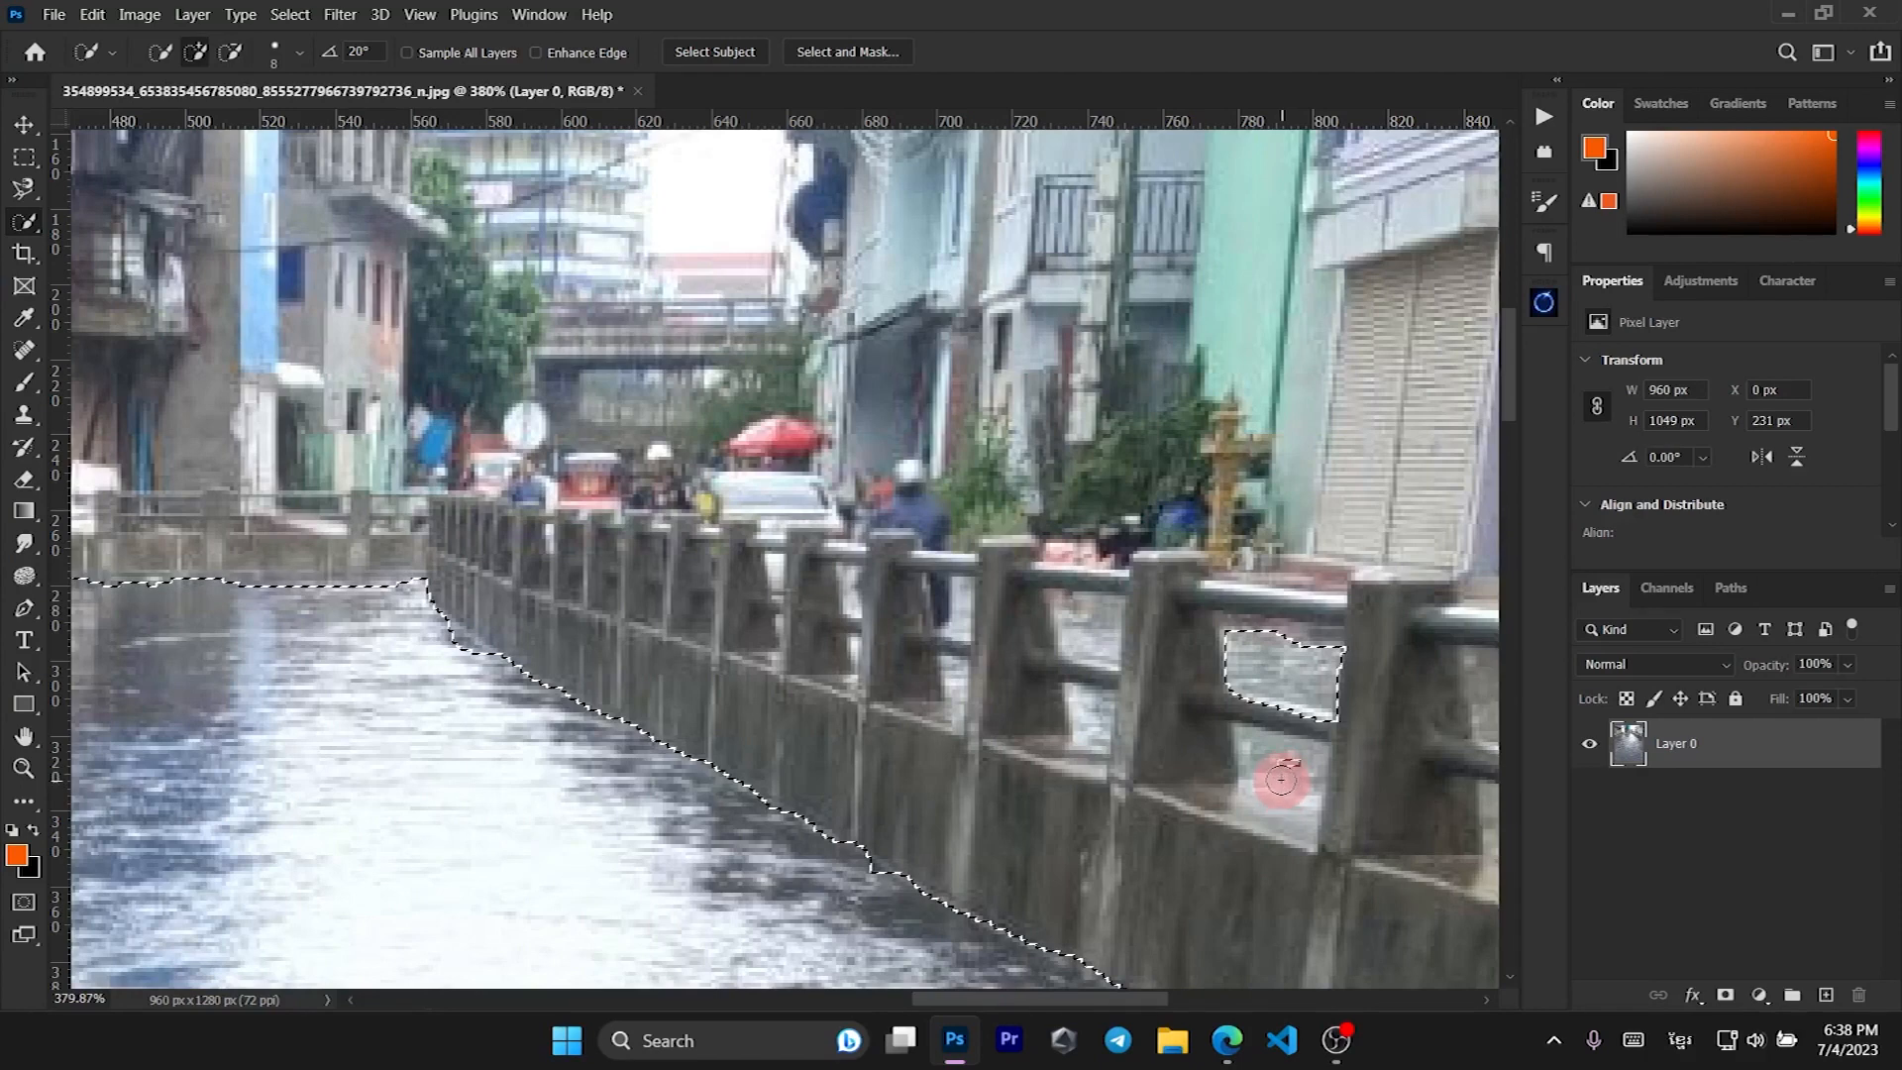
click(1283, 790)
Add the flooded openings between the next pair of right railing posts, keeping the middle rail out of the selection.
scroll(1384, 849, down, 5)
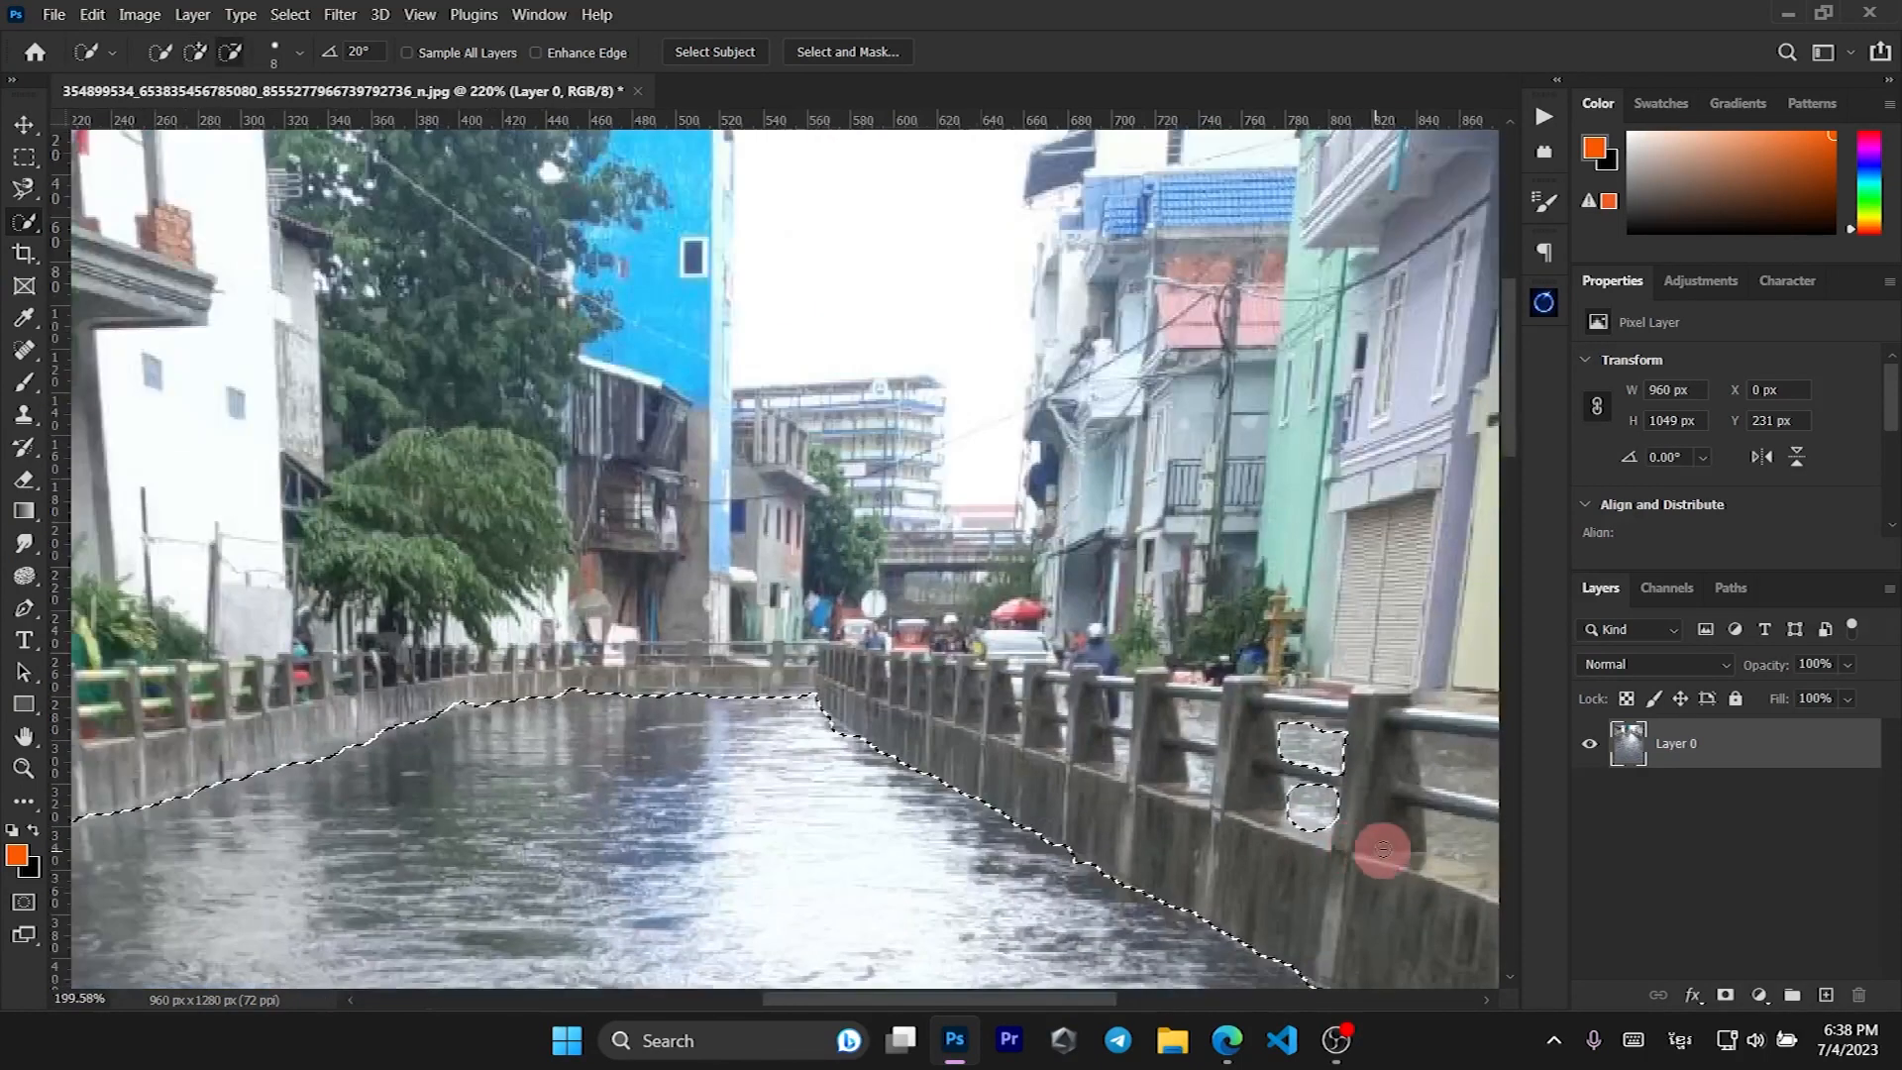
click(1453, 789)
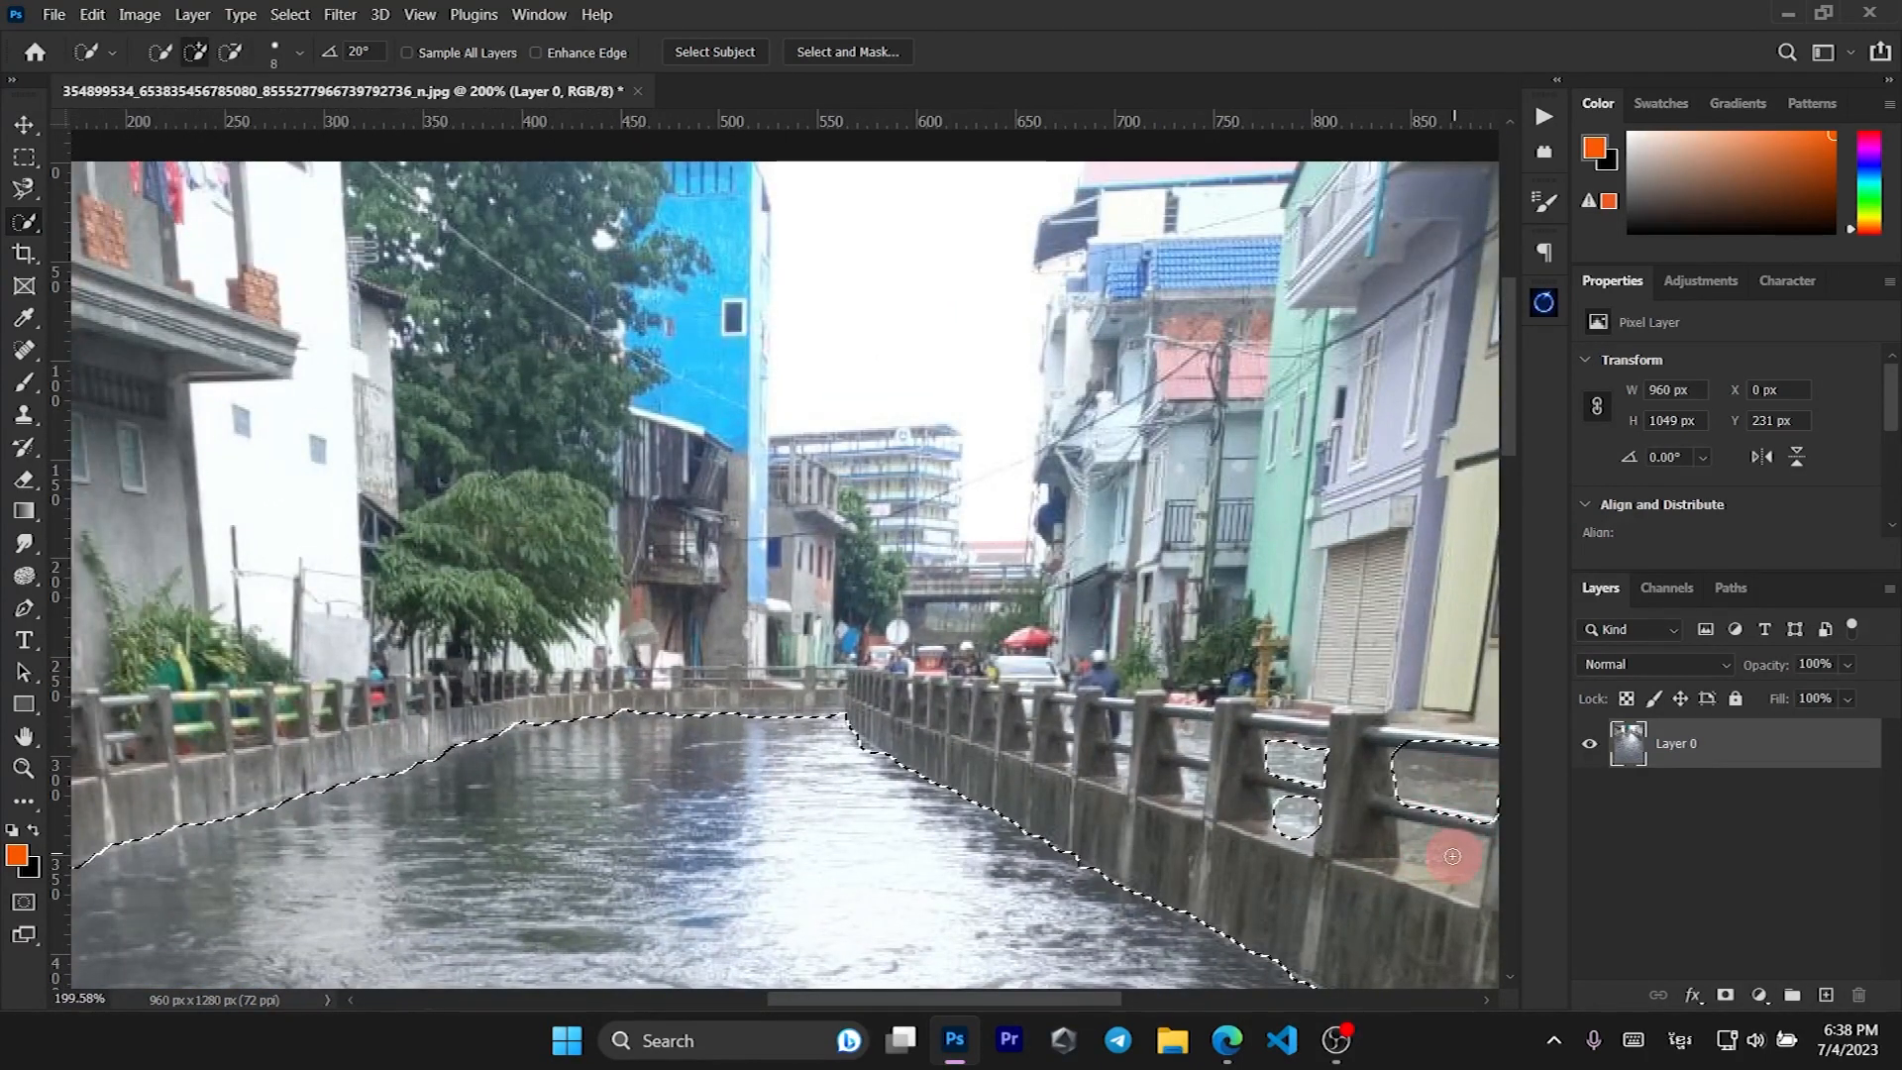
scroll(1442, 848, up, 3)
alt+click(1446, 804)
mouse_move(1409, 794)
mouse_down()
mouse_move(1431, 799)
mouse_move(1389, 796)
mouse_move(1475, 811)
mouse_up()
scroll(1111, 993, right, 5)
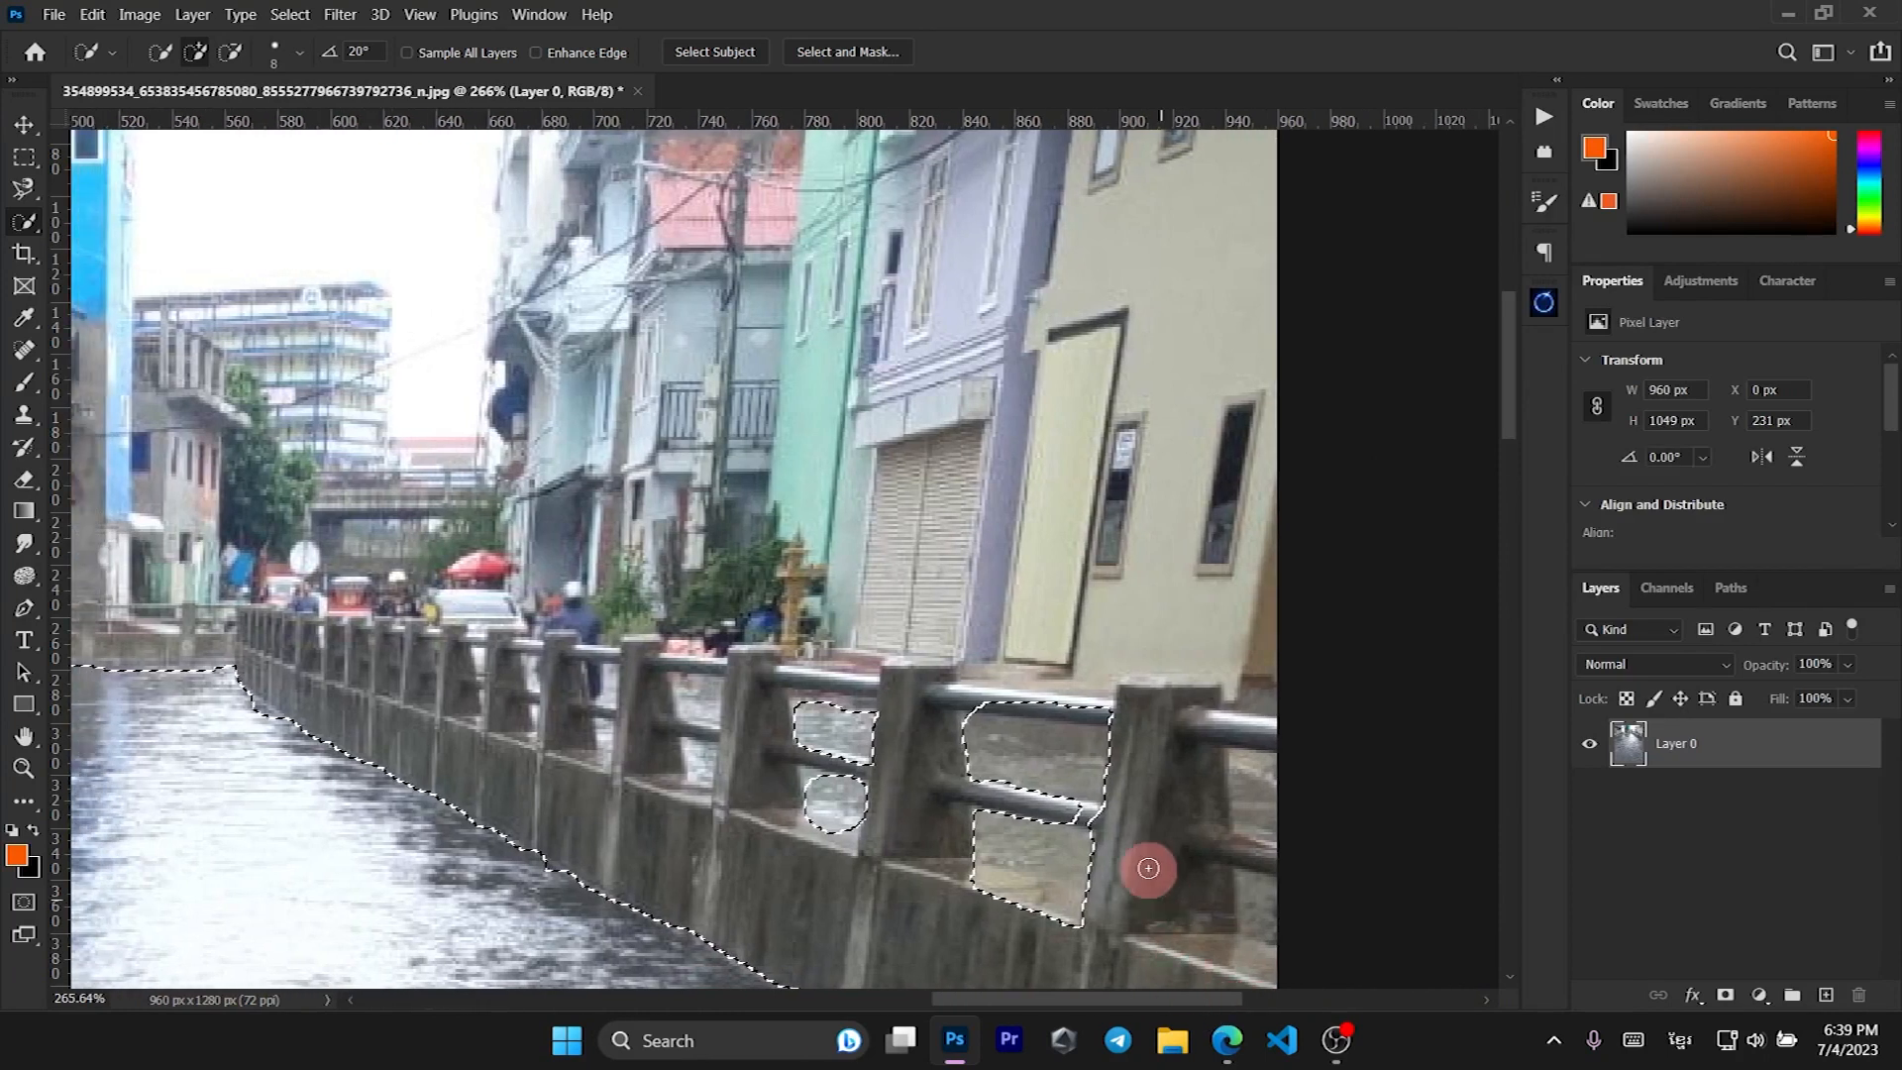
Trim the selection at the rail and edges of the large right railing openings, and add the flooded openings at the photo's right edge.
alt+click(1085, 822)
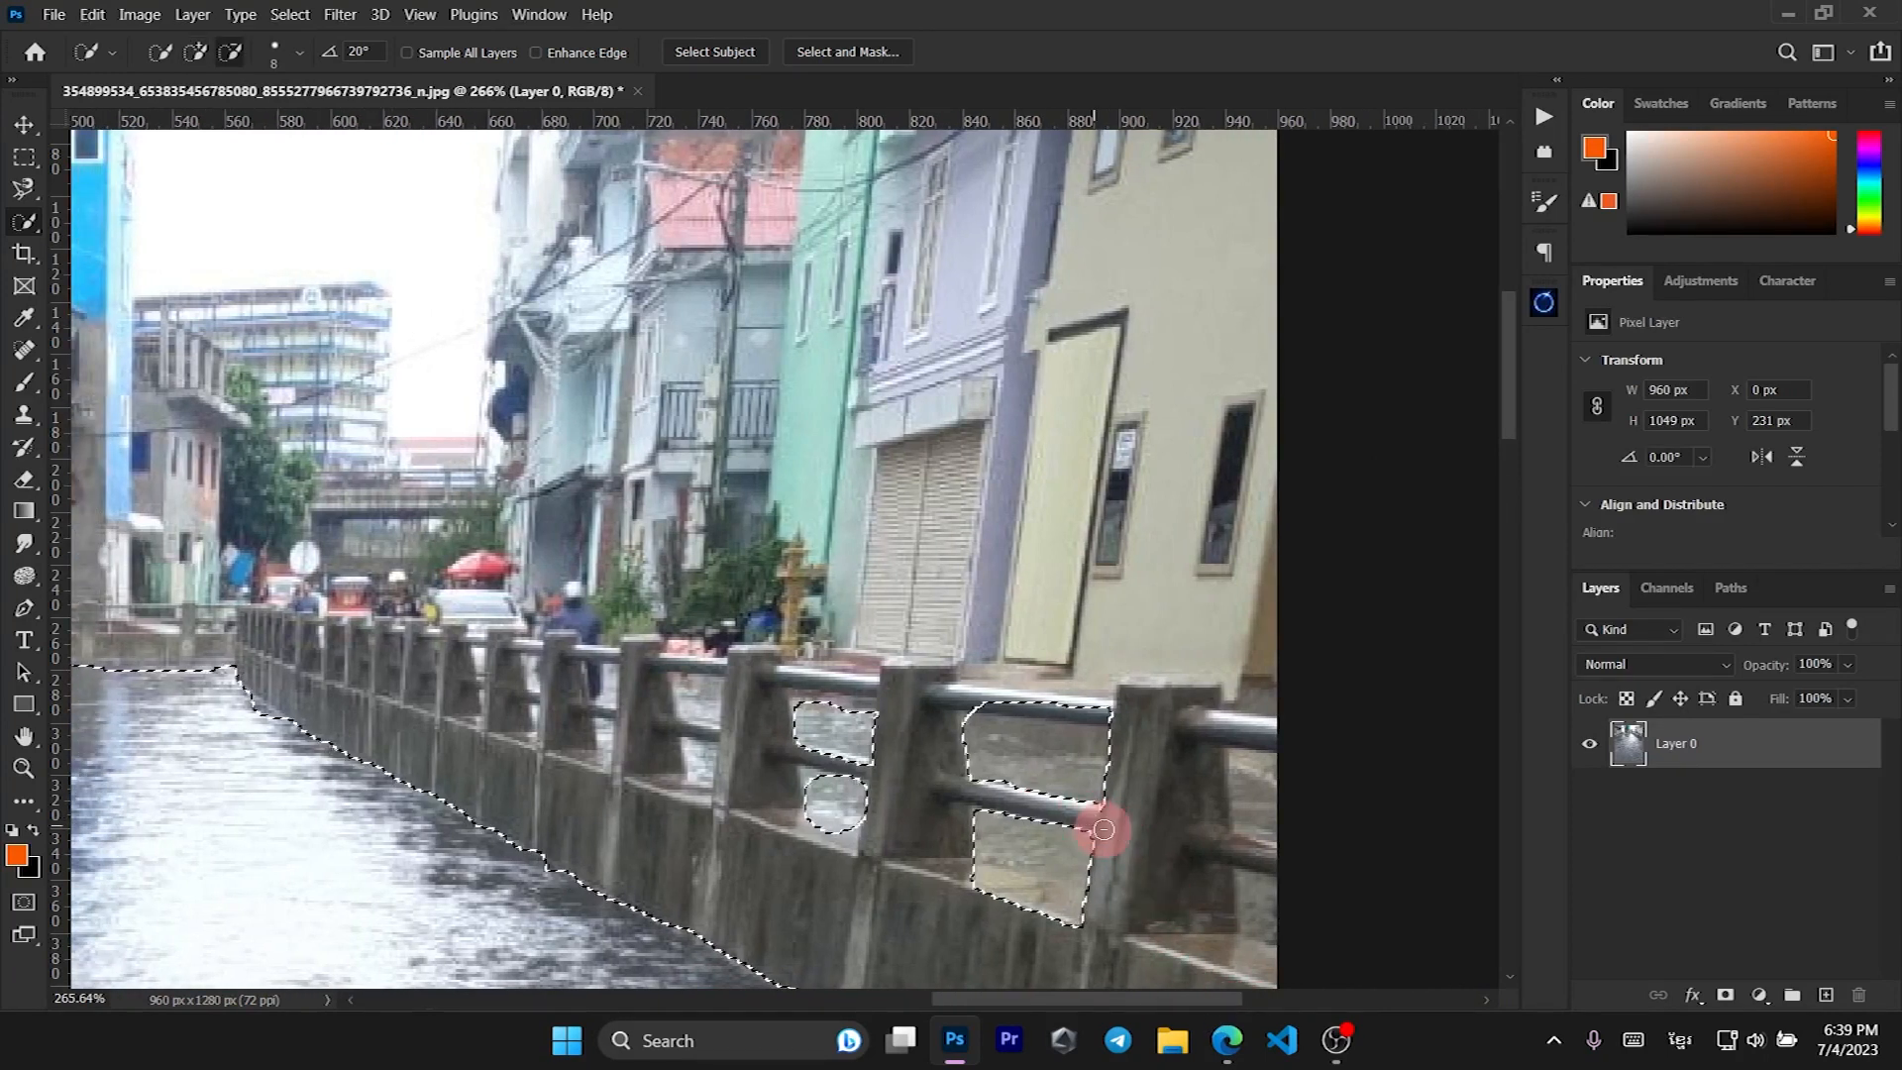
mouse_move(1033, 909)
mouse_down()
mouse_move(1020, 896)
mouse_move(1082, 899)
mouse_up()
mouse_move(1071, 709)
mouse_down()
mouse_move(998, 694)
mouse_move(1103, 711)
mouse_up()
mouse_move(1219, 790)
mouse_down()
mouse_move(1239, 782)
mouse_move(1274, 816)
mouse_up()
drag(1260, 912, 1307, 946)
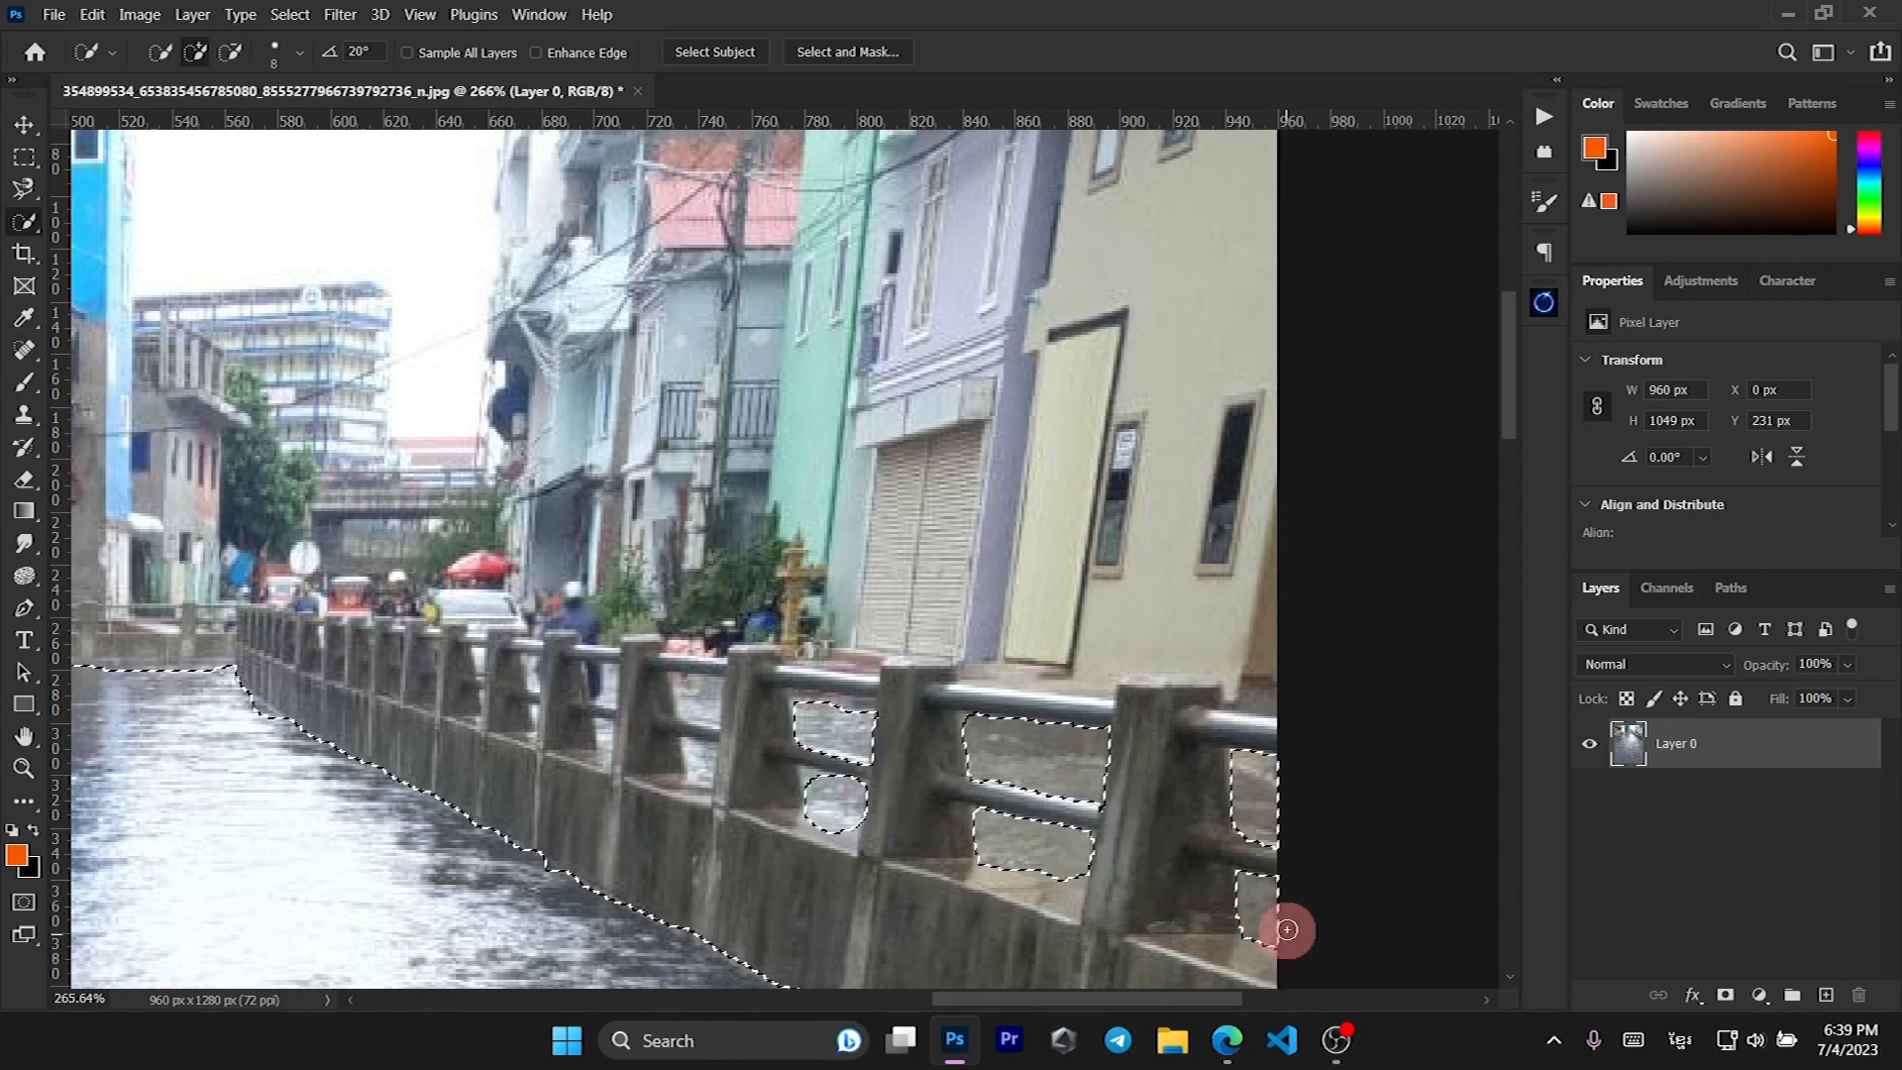
Subtract the lower-left spill from the smaller lower railing opening, and add the flooded openings in the next railing gap further back.
scroll(663, 743, up, 3)
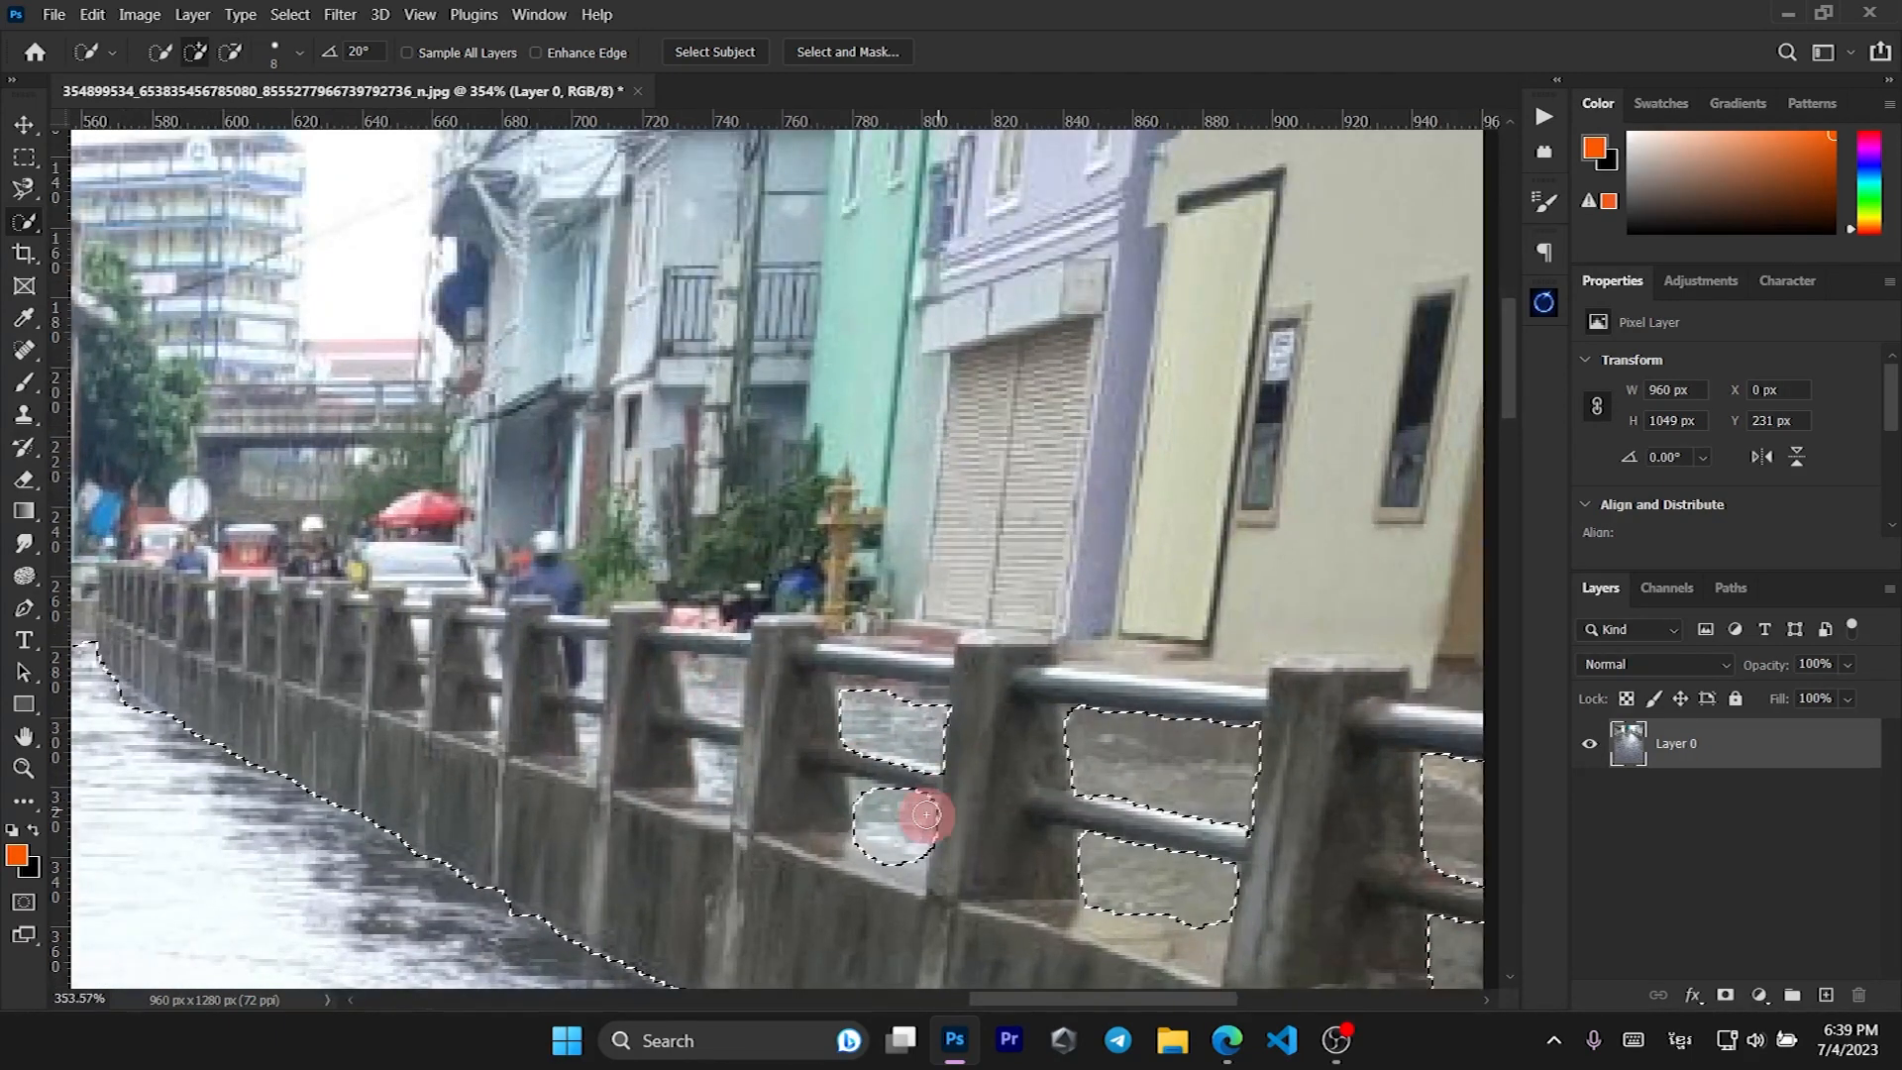
scroll(761, 750, up, 1)
drag(916, 866, 851, 851)
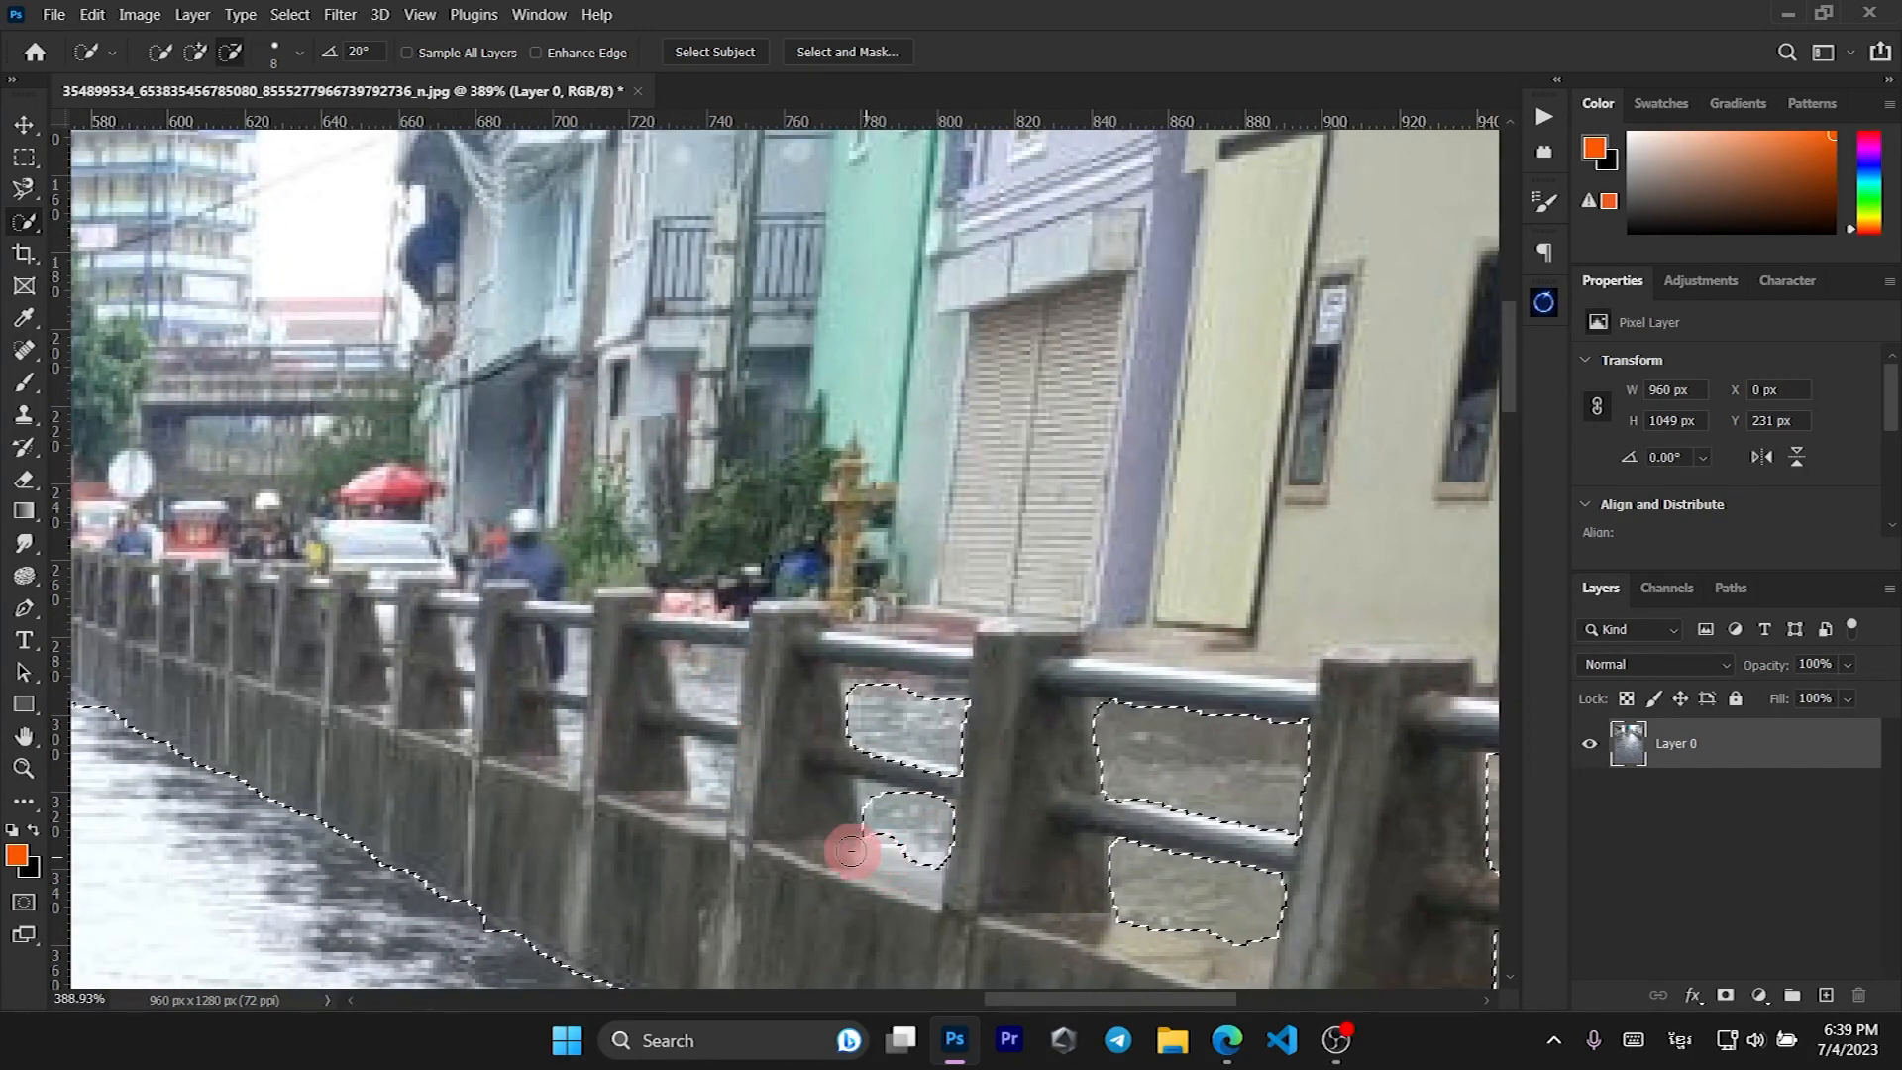
drag(705, 770, 732, 799)
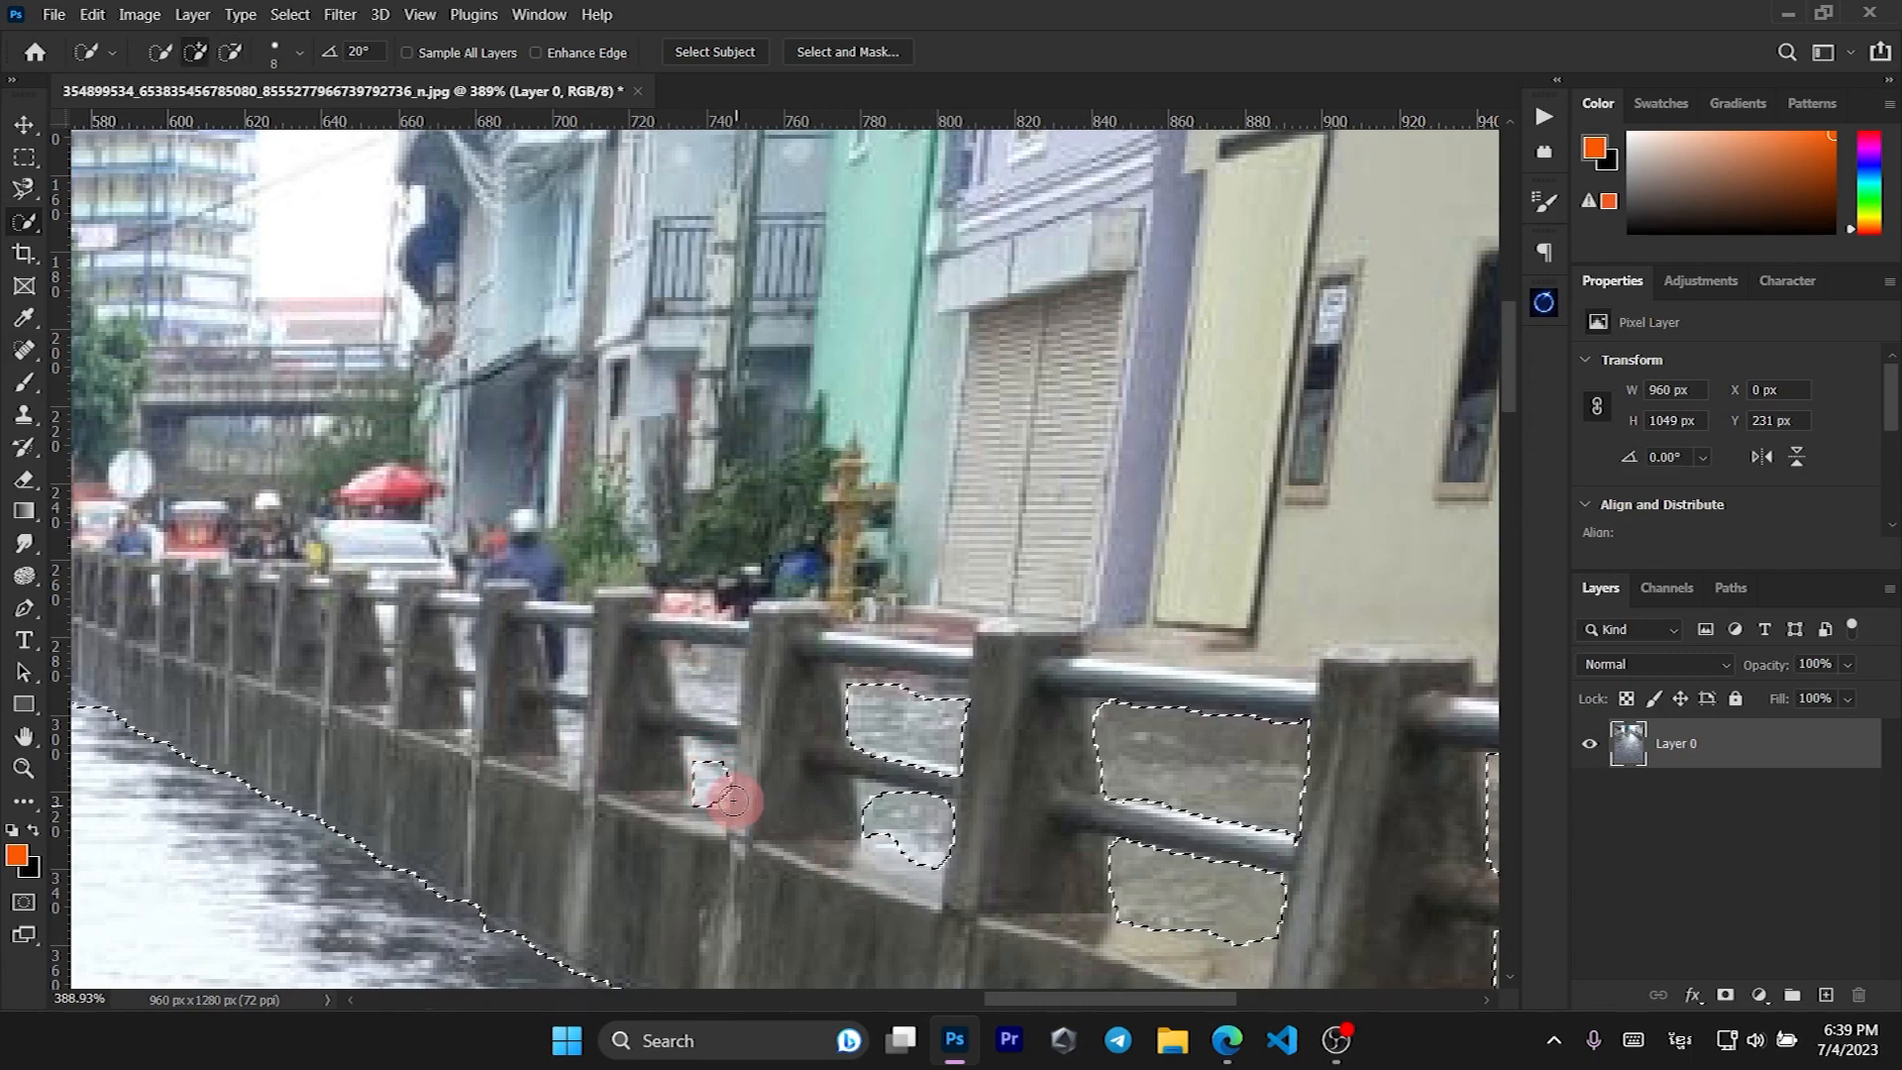
mouse_move(708, 705)
mouse_down()
mouse_move(688, 771)
mouse_move(719, 821)
mouse_move(723, 771)
mouse_up()
Add the narrow upper and lower flooded openings in the railing gap beside the person in blue to the selection.
click(566, 731)
mouse_move(583, 661)
mouse_down()
mouse_move(599, 771)
mouse_move(606, 662)
mouse_up()
click(536, 728)
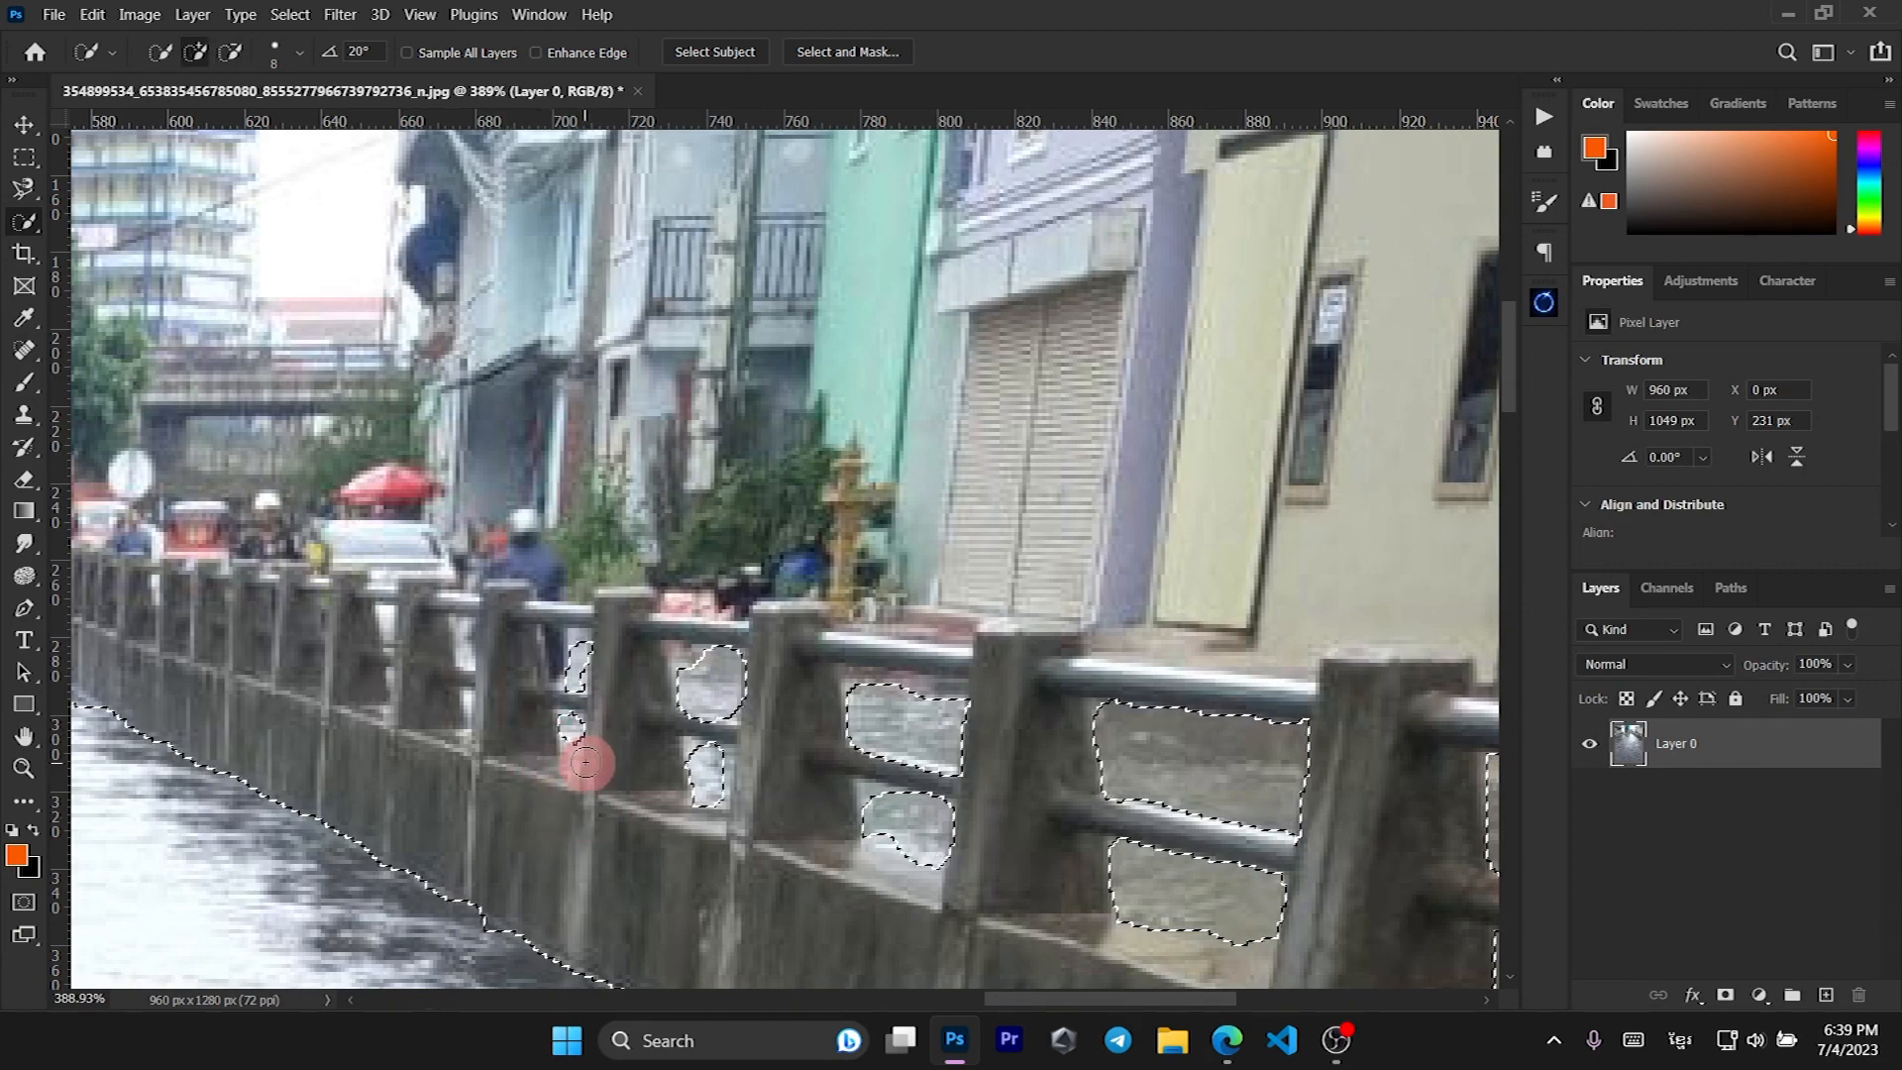
scroll(574, 738, up, 3)
click(578, 734)
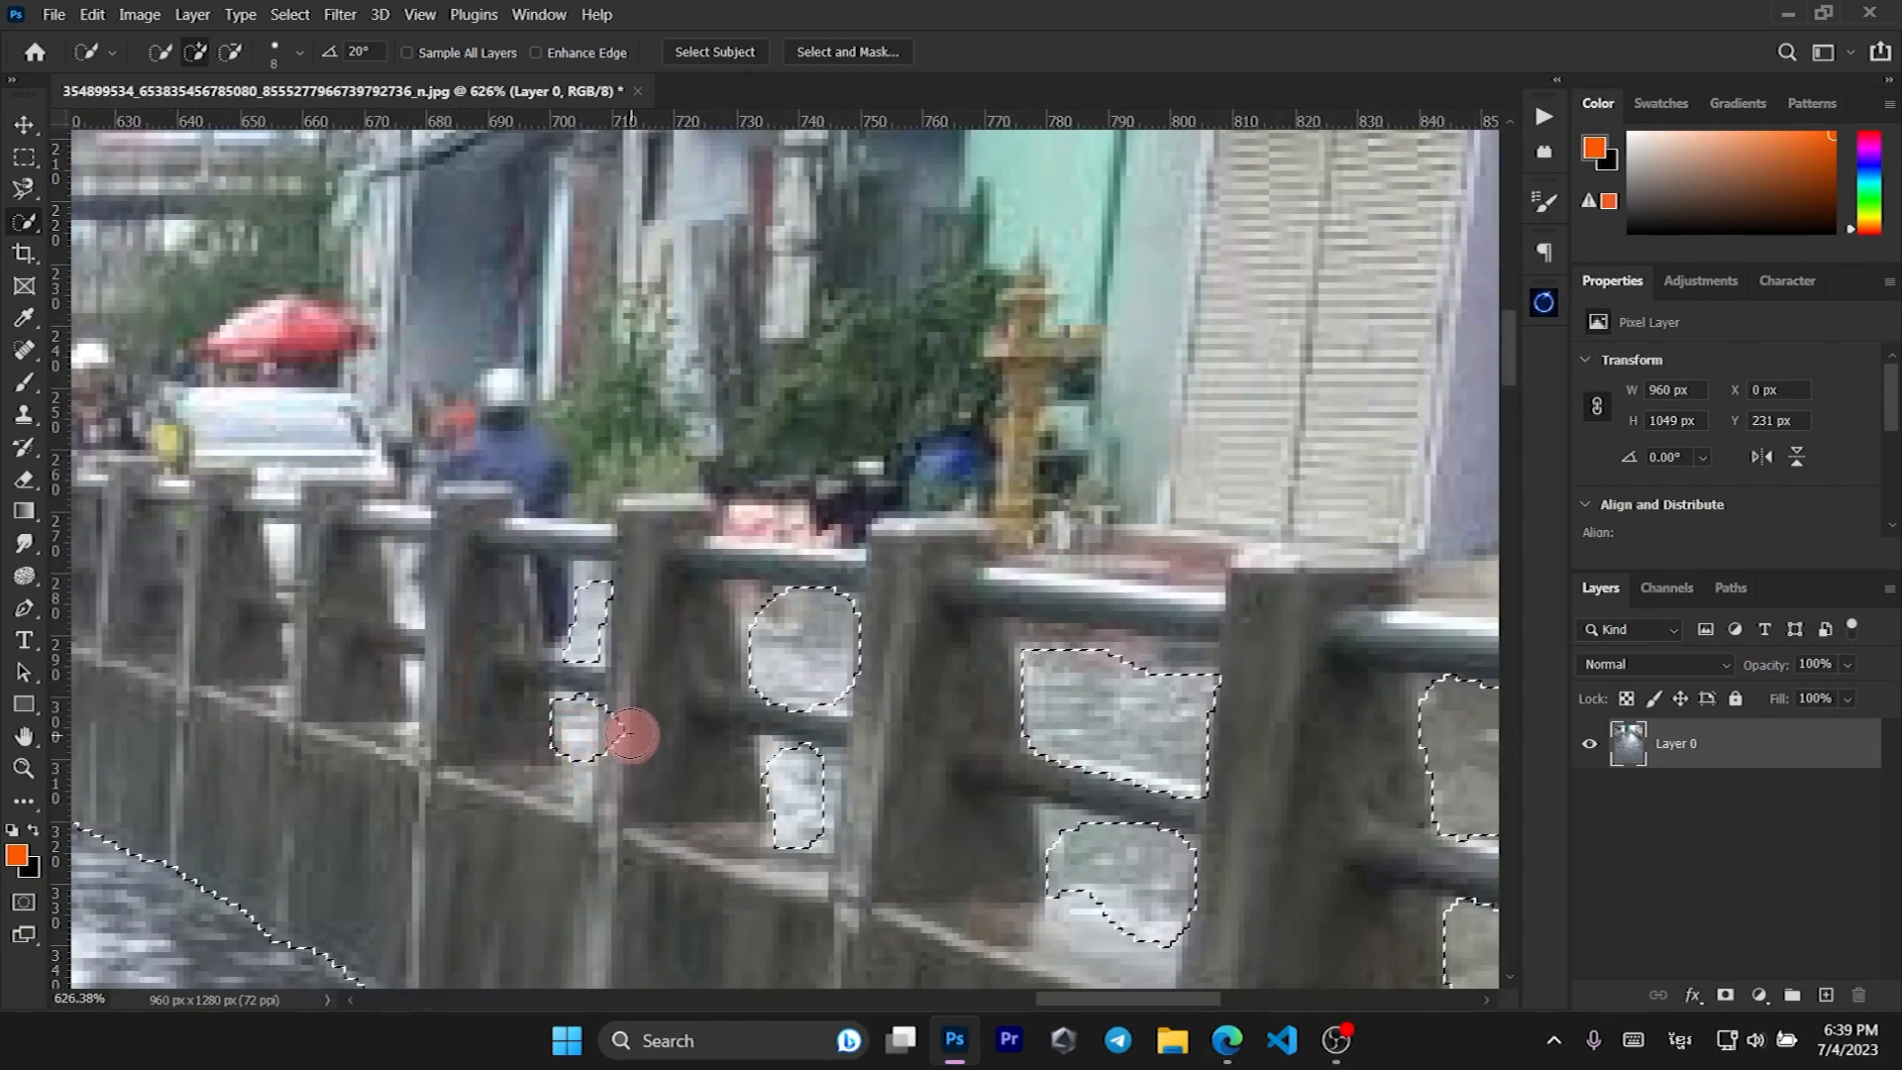
drag(592, 580, 594, 573)
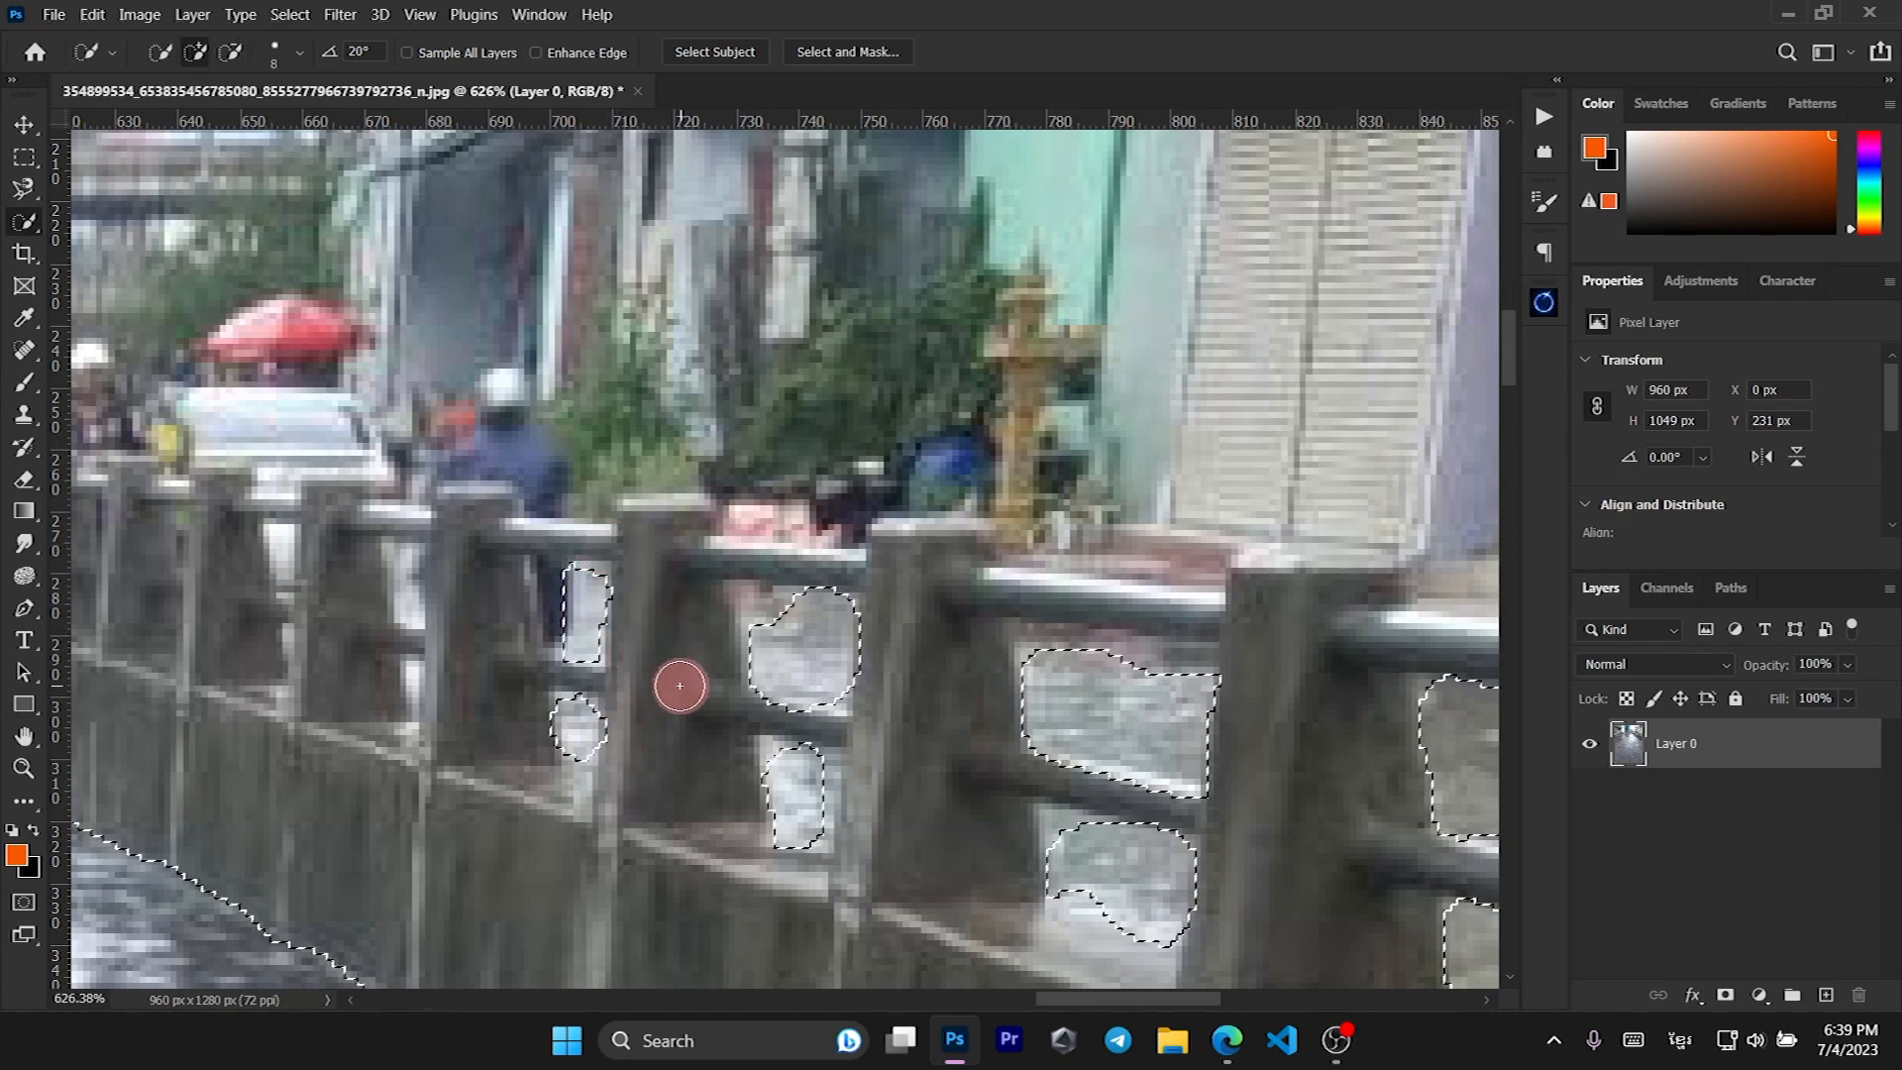
Extend the selection in the already selected railing openings to cover the flooded water up to the top rail.
scroll(679, 685, down, 5)
scroll(862, 769, up, 4)
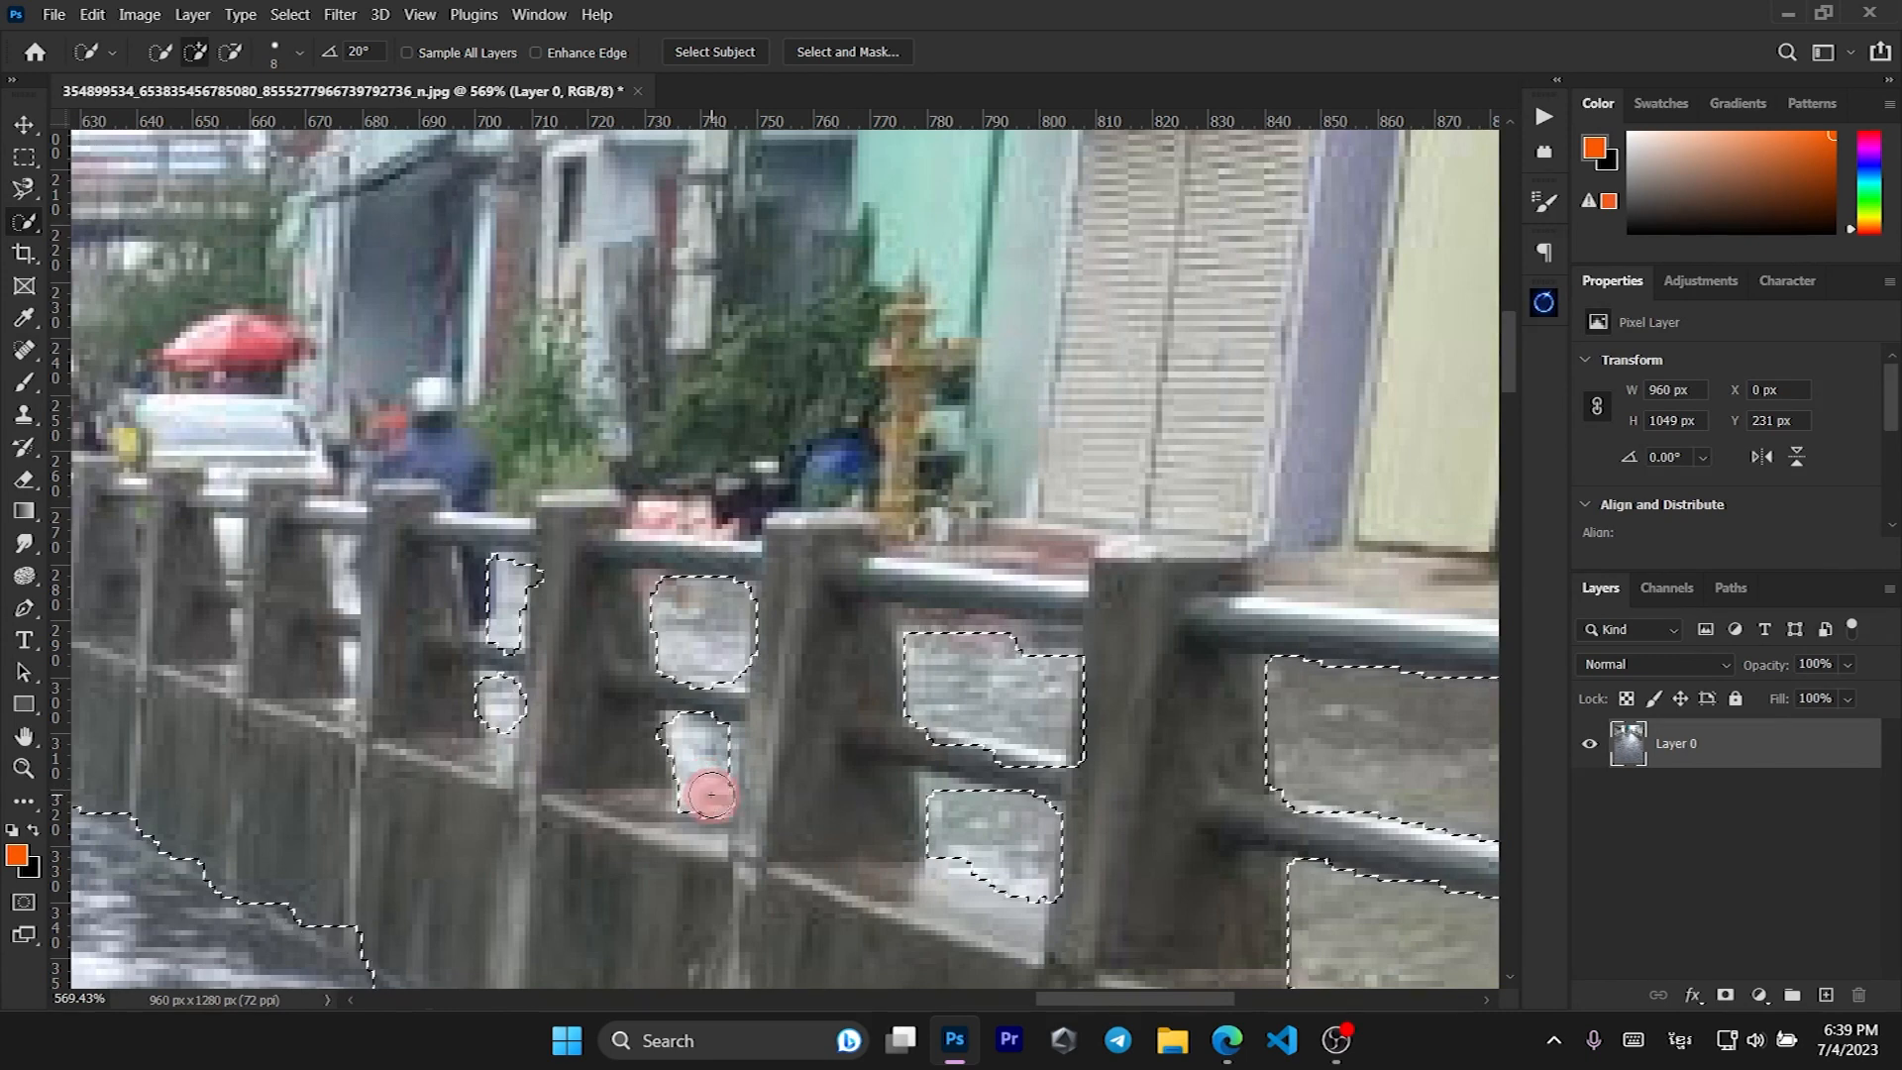
drag(987, 666, 1018, 670)
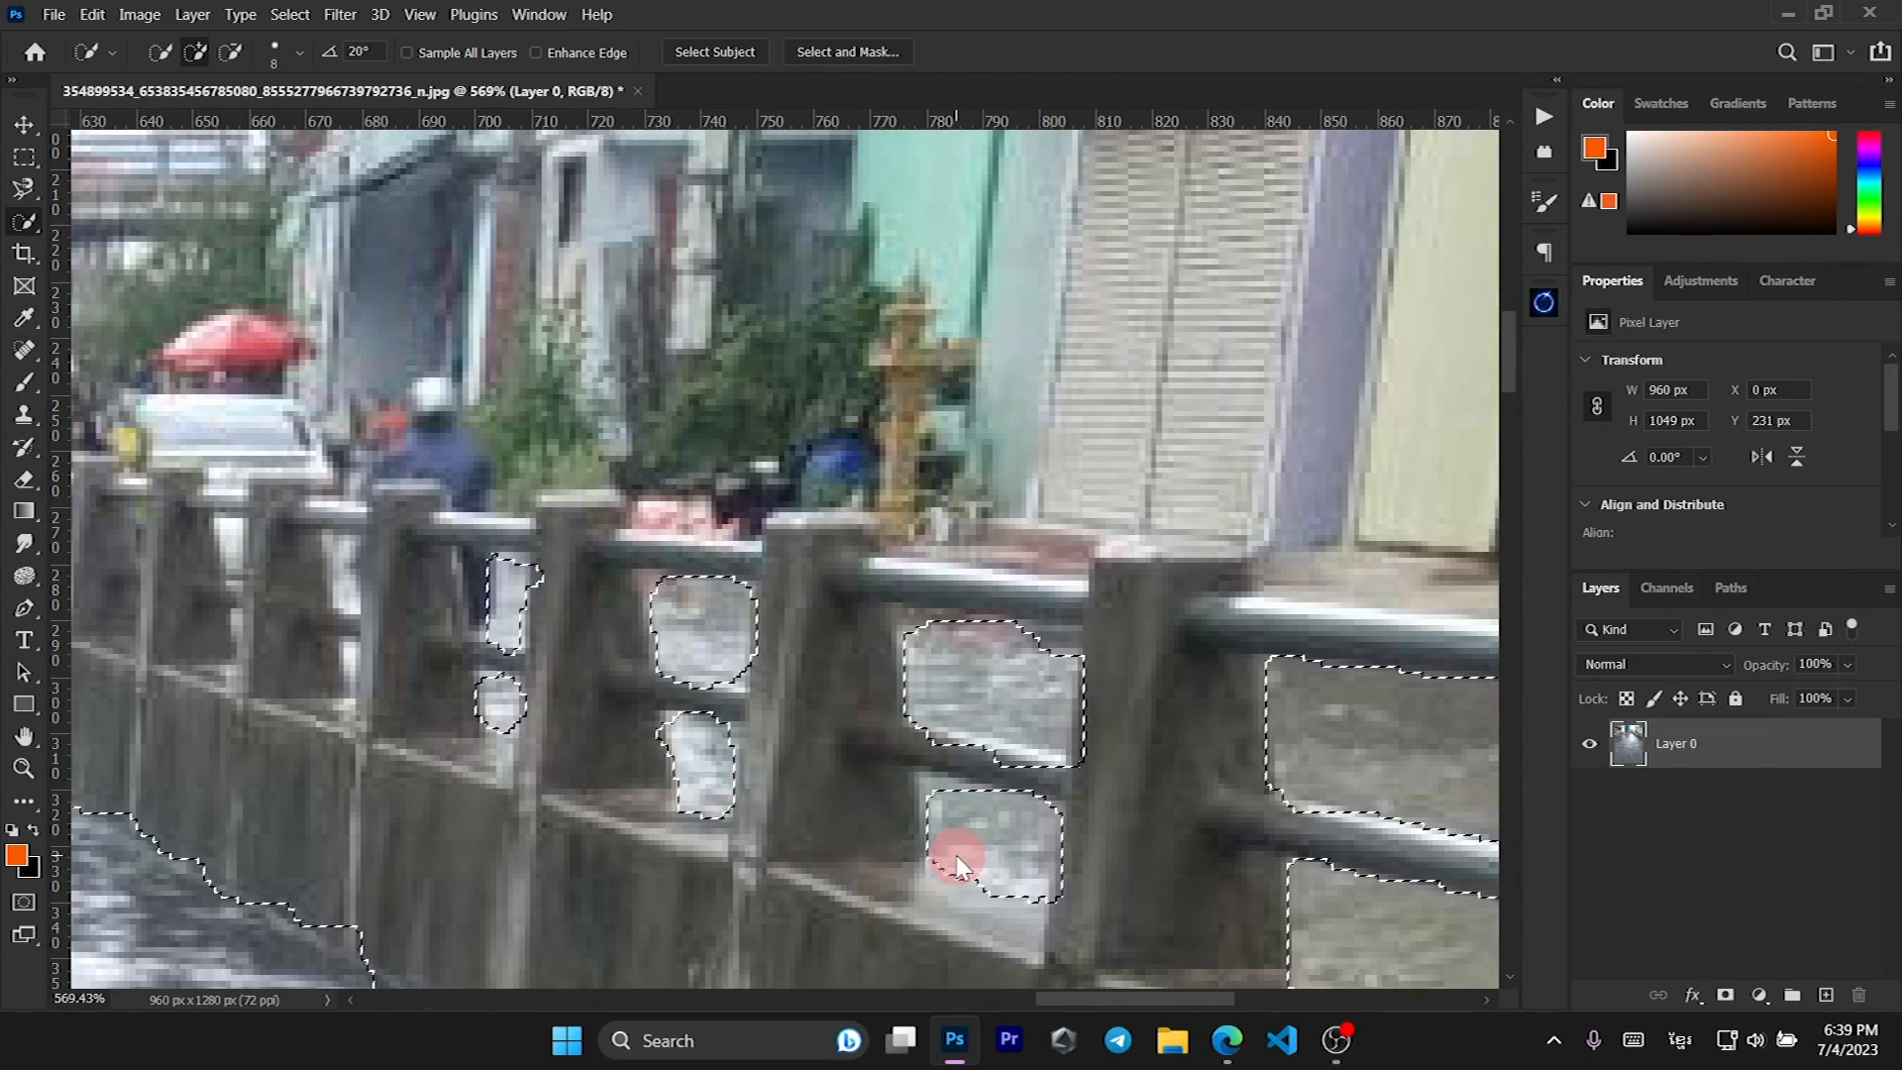
Inspect the selection edge along the left canal wall and across the whole photo.
scroll(1140, 854, down, 1)
scroll(1140, 854, down, 8)
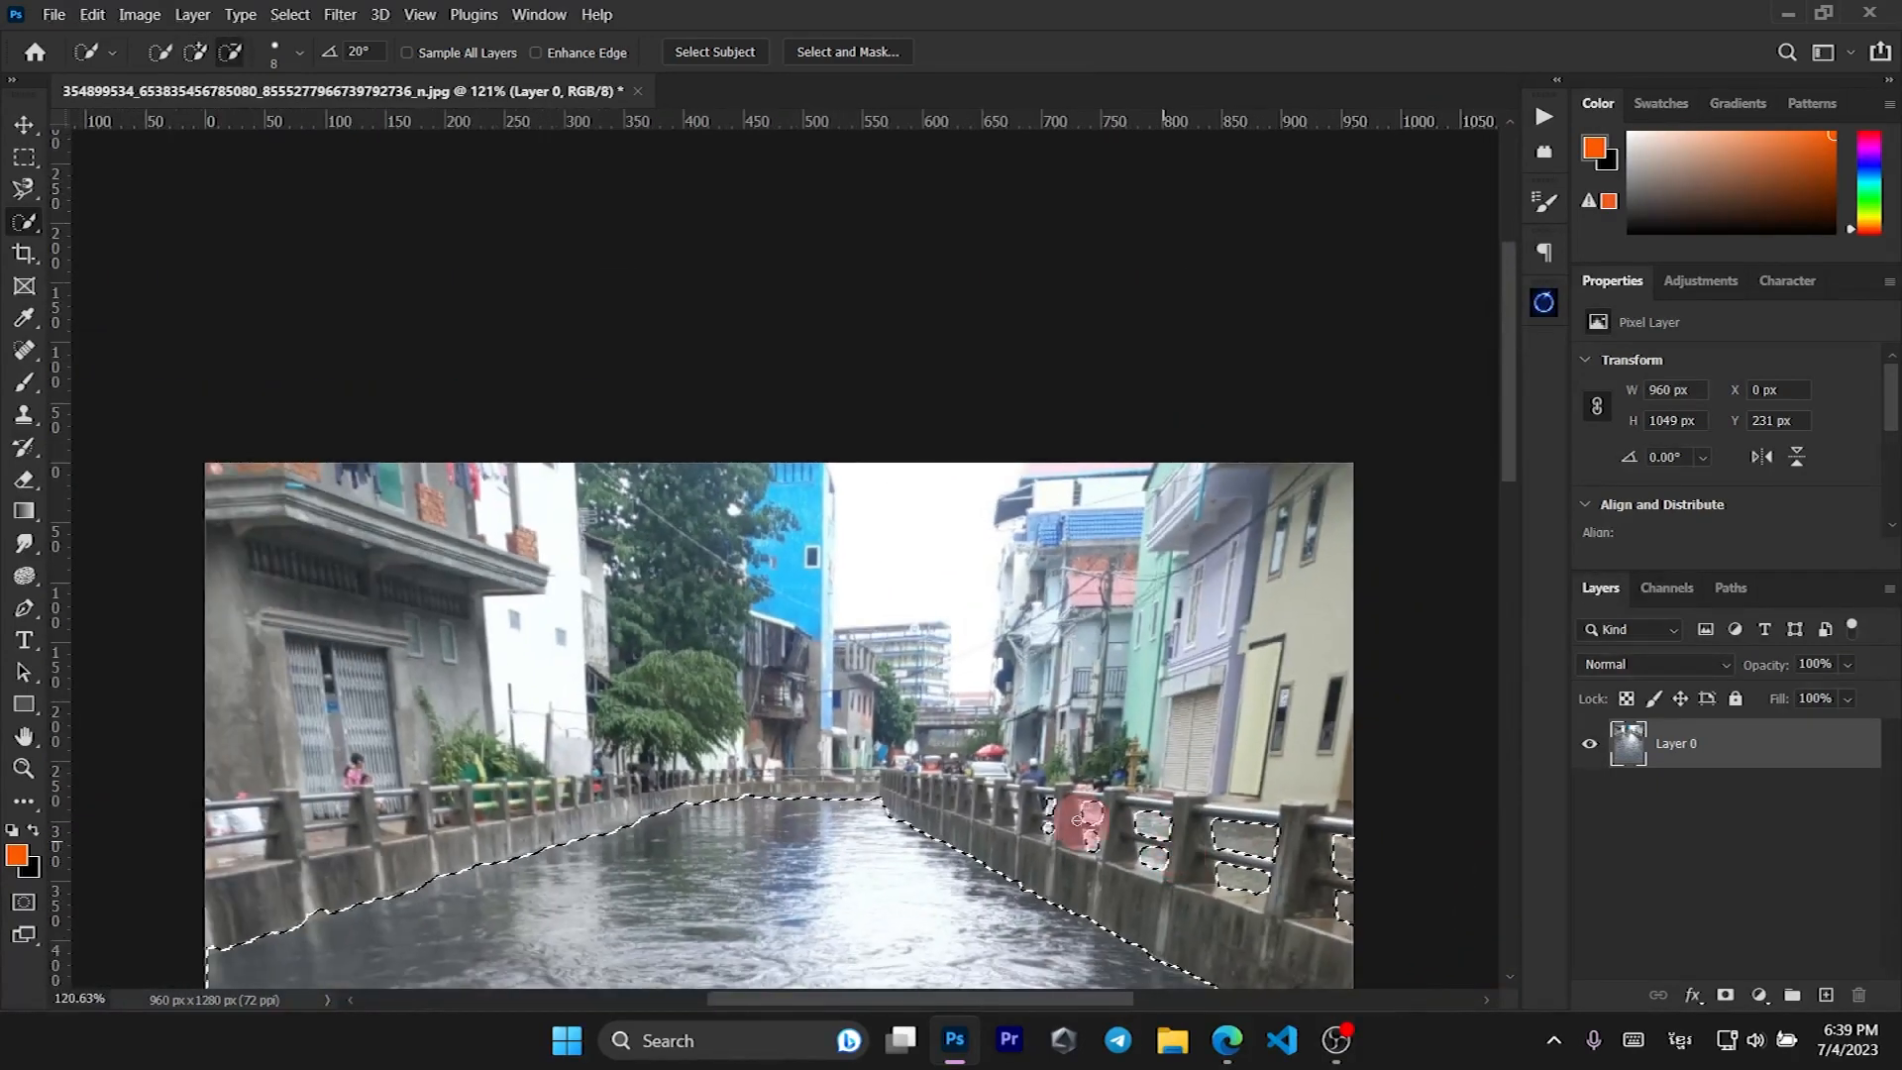
scroll(446, 891, up, 6)
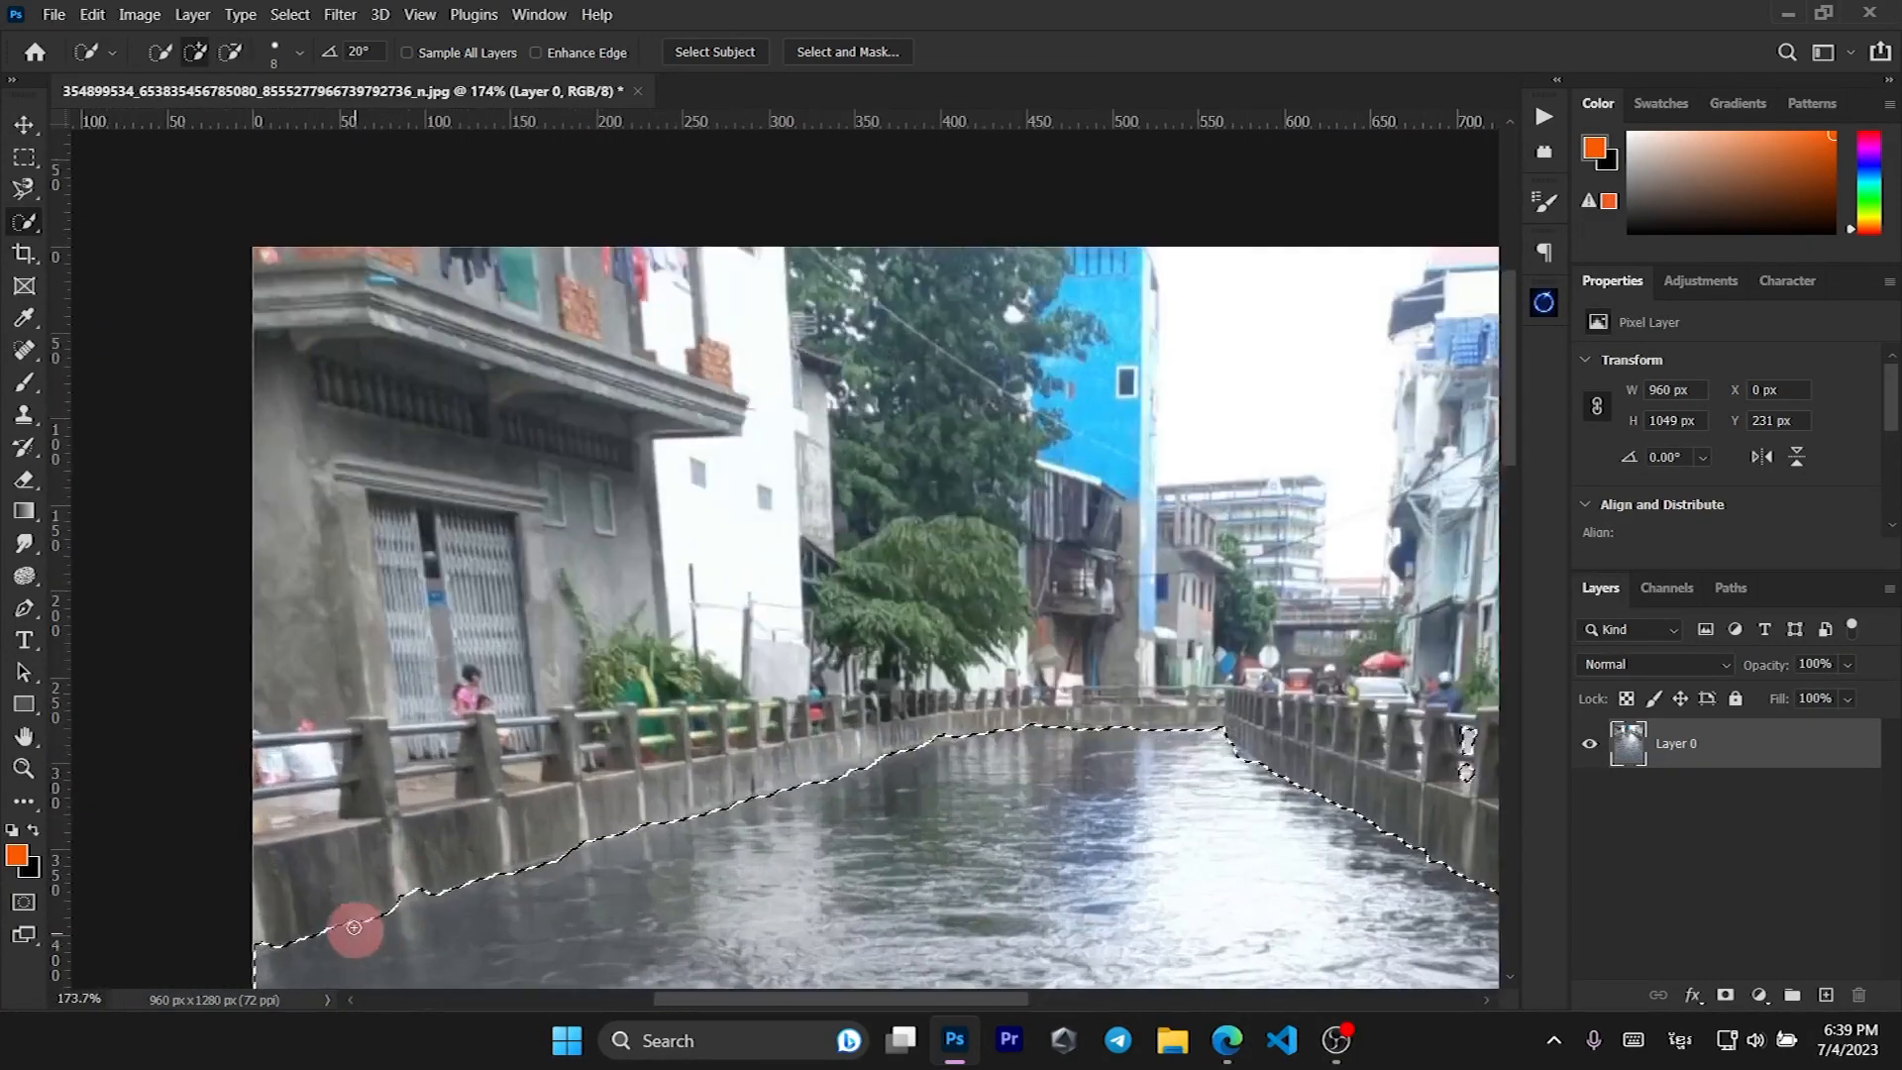
scroll(416, 907, up, 3)
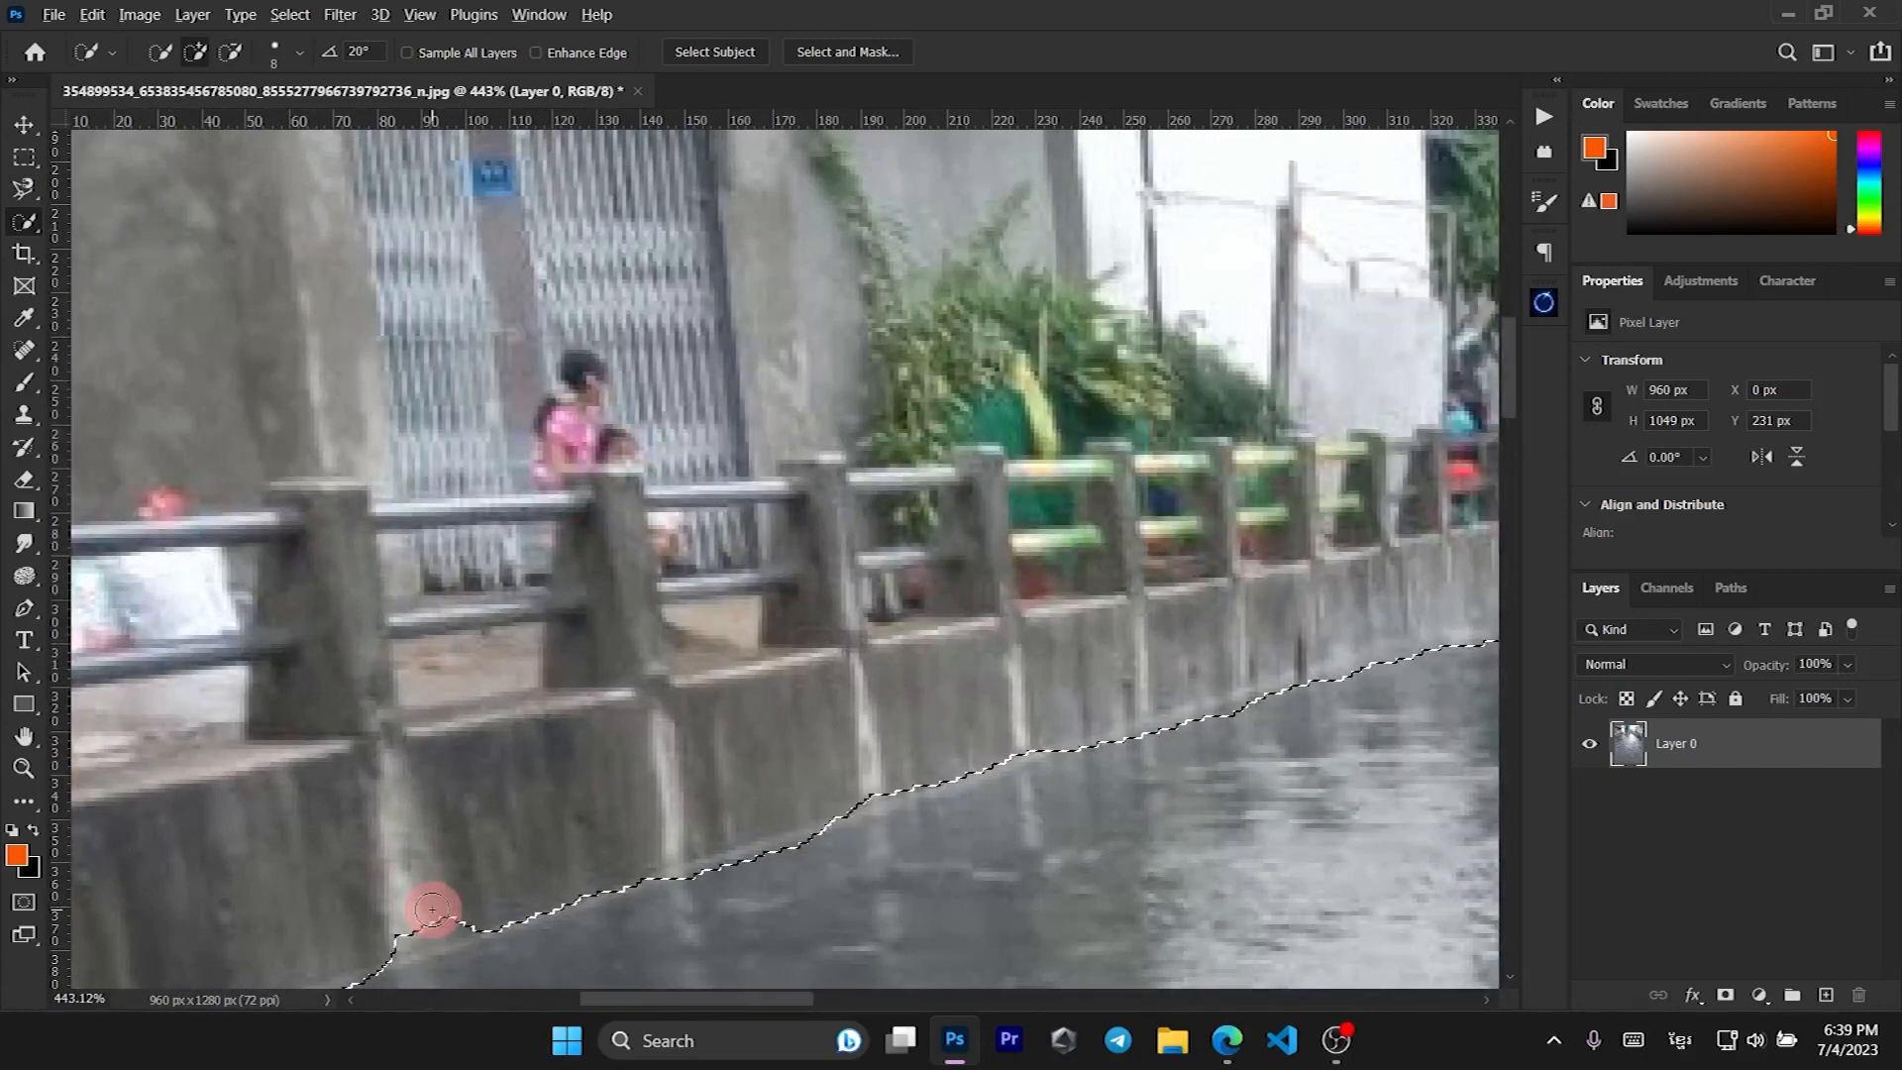
scroll(445, 900, down, 7)
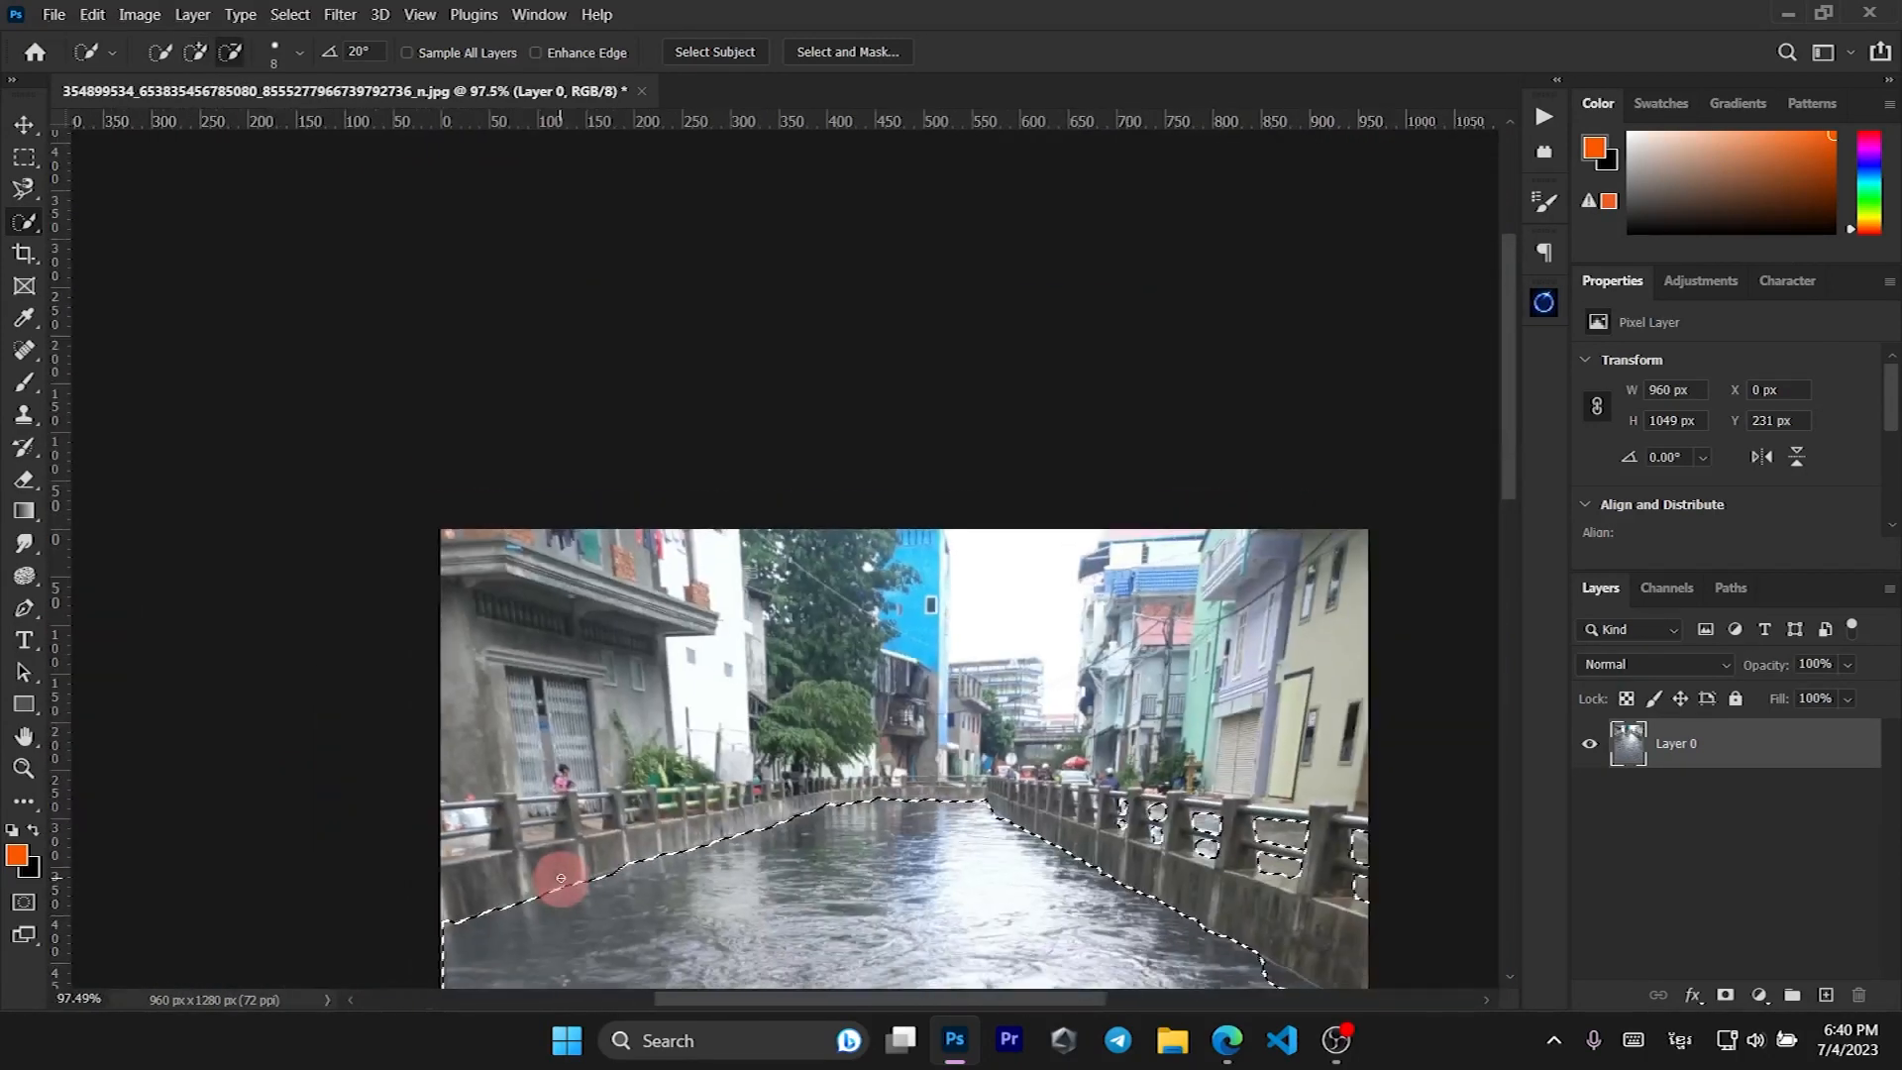
scroll(548, 429, down, 8)
scroll(624, 513, up, 2)
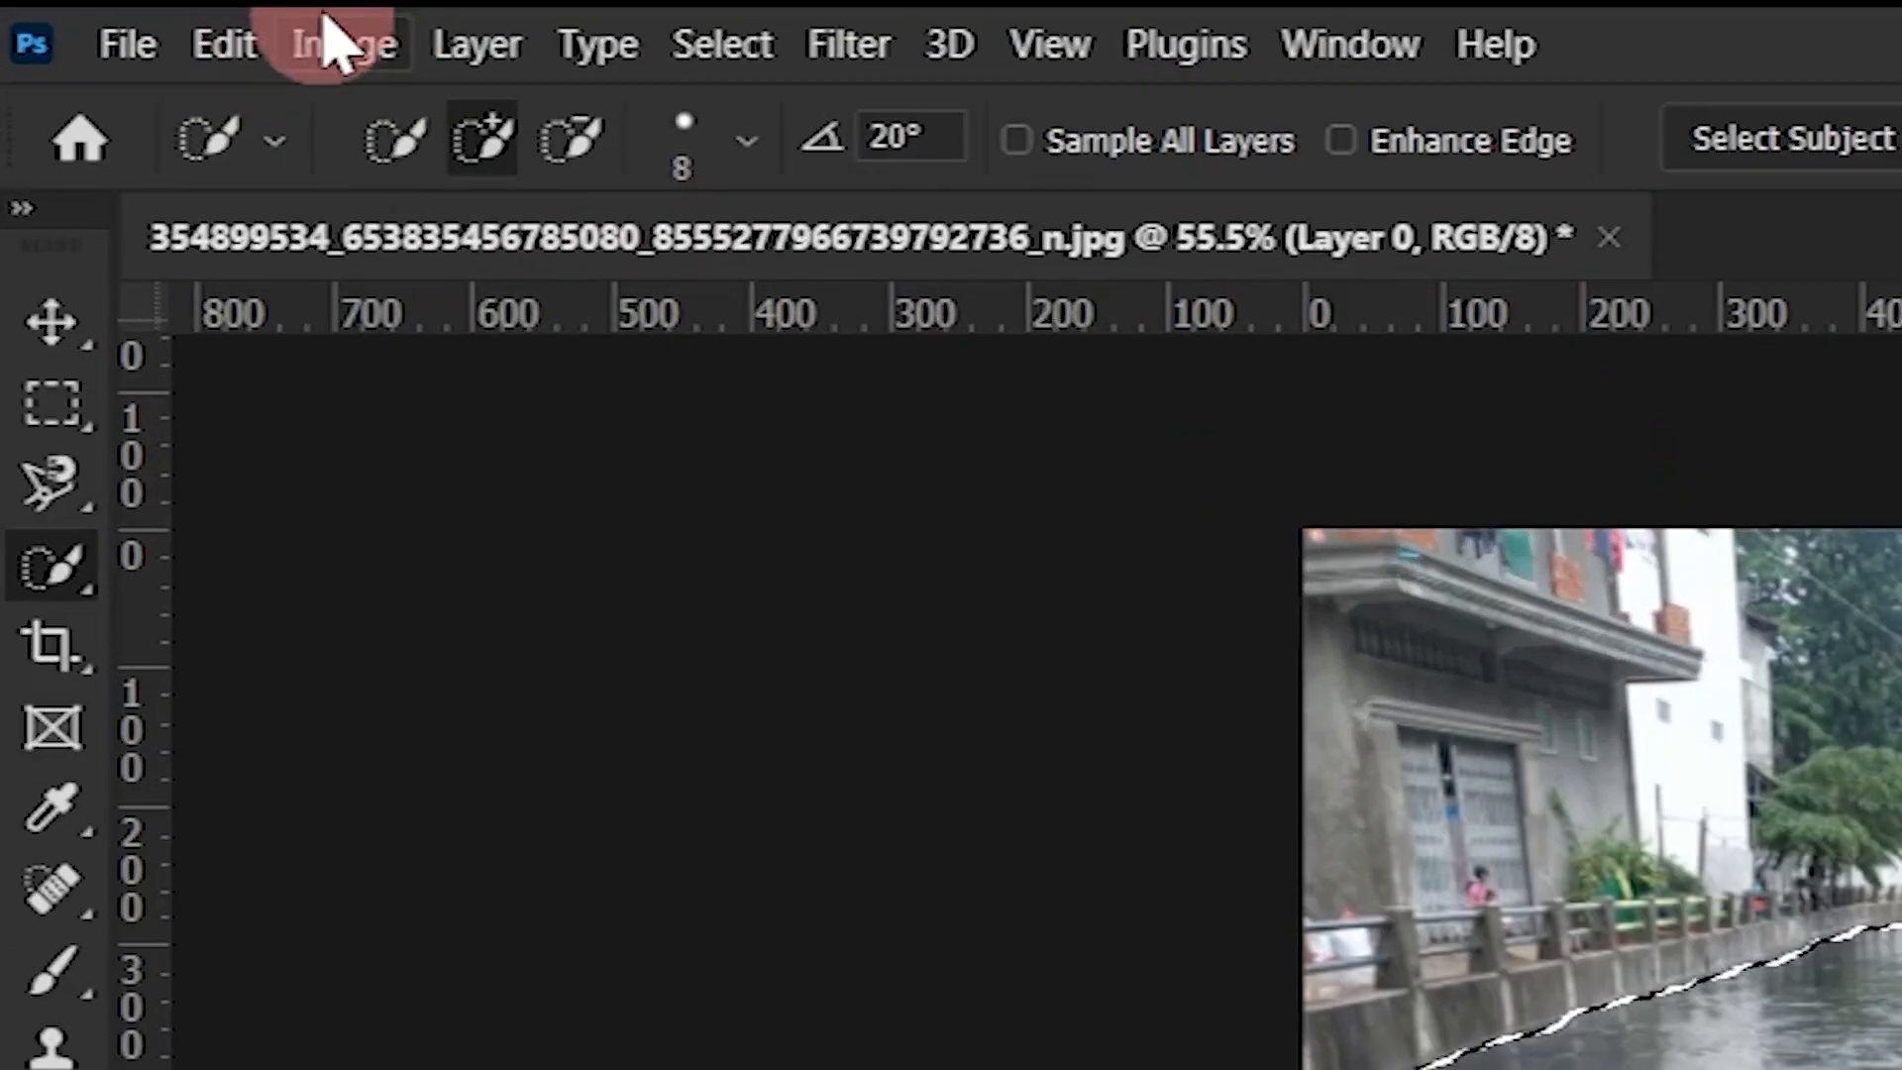
Open a Color Balance adjustment for the selected water and set the midtones' Cyan–Red level to -100.
click(134, 14)
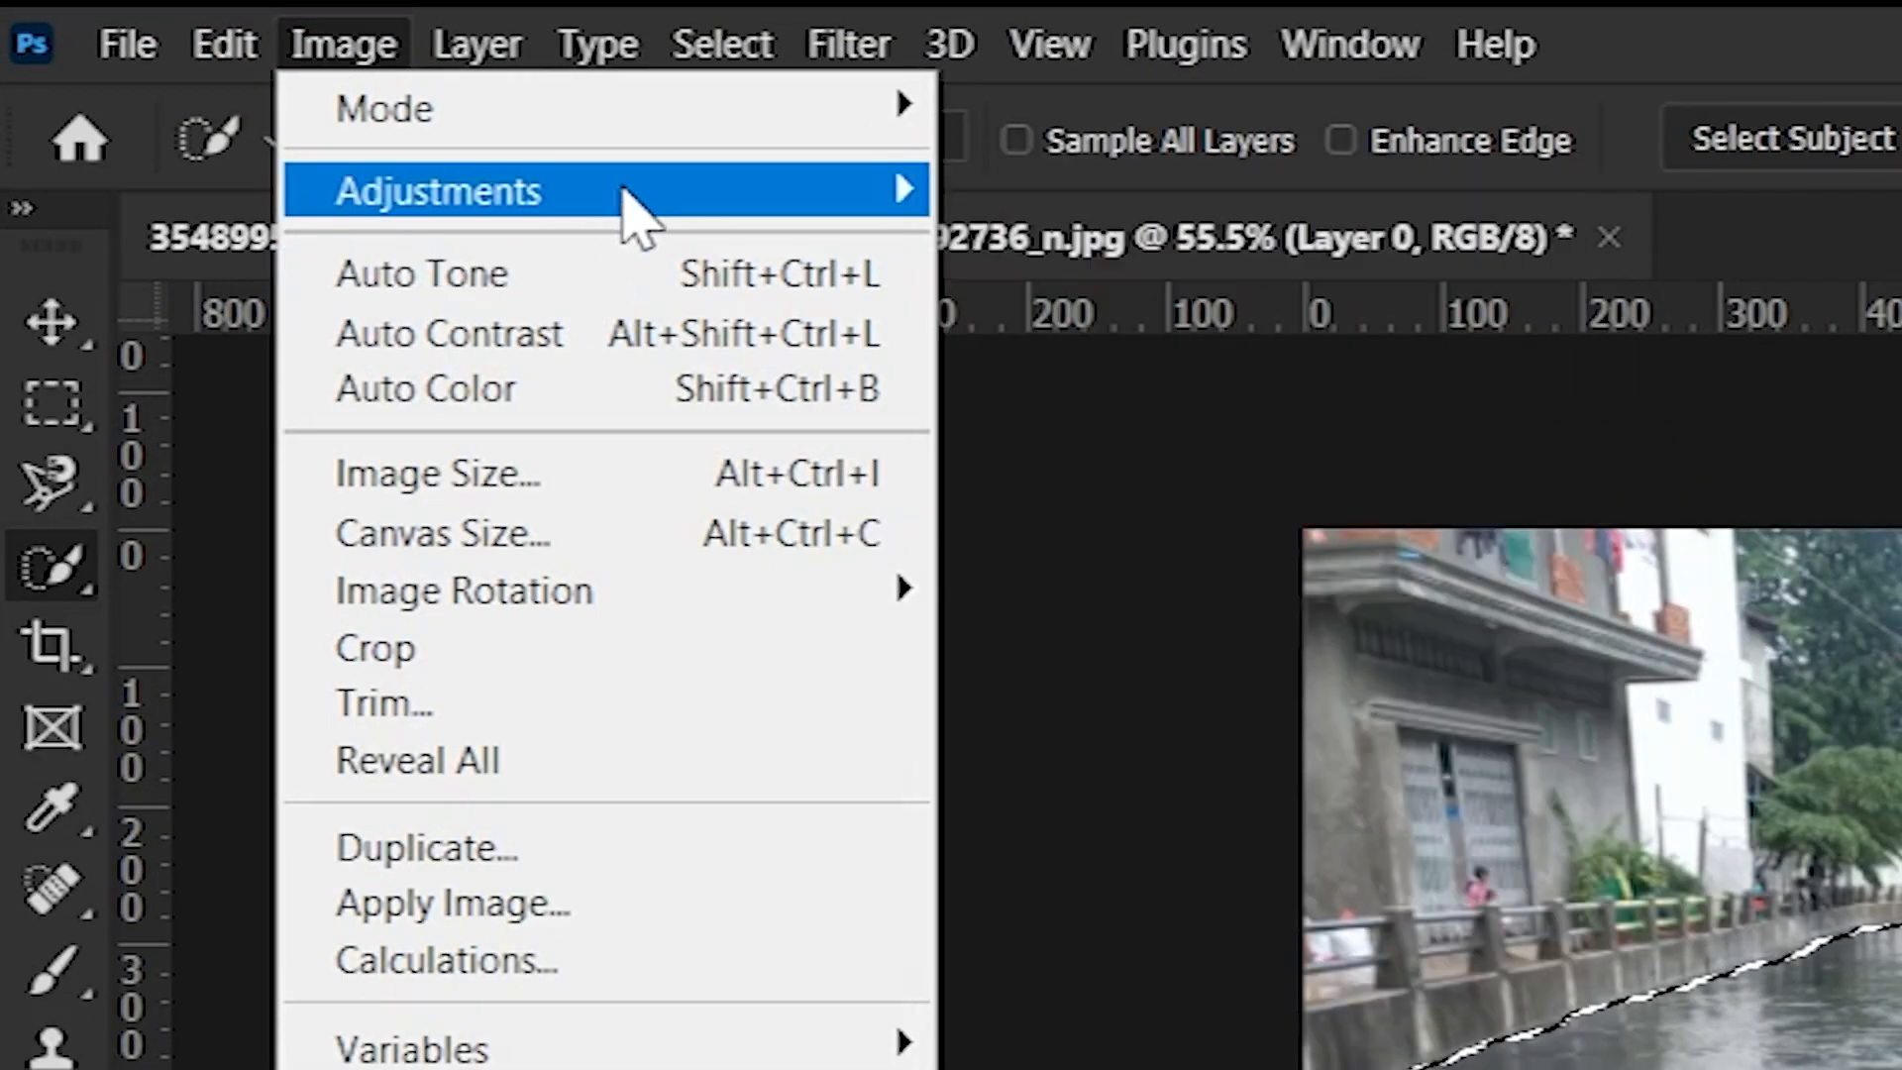
mouse_move(634, 210)
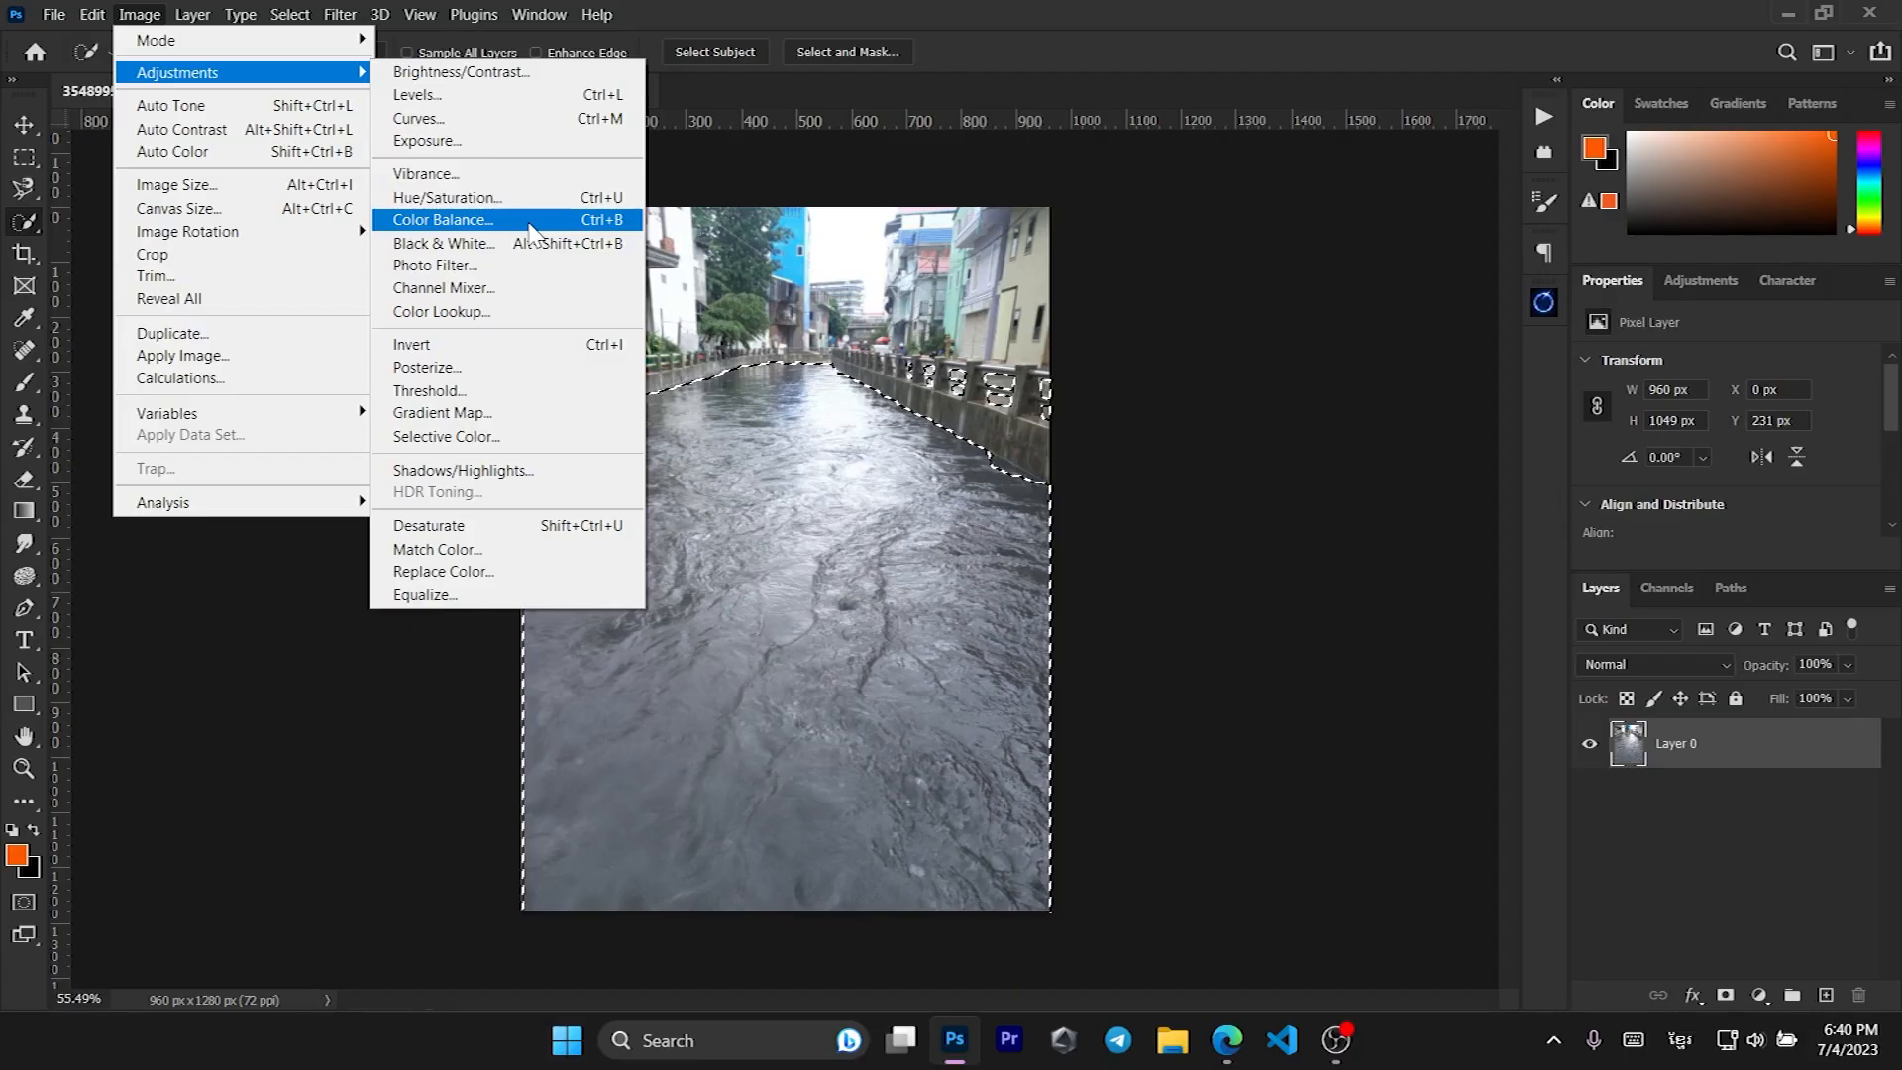
click(1325, 571)
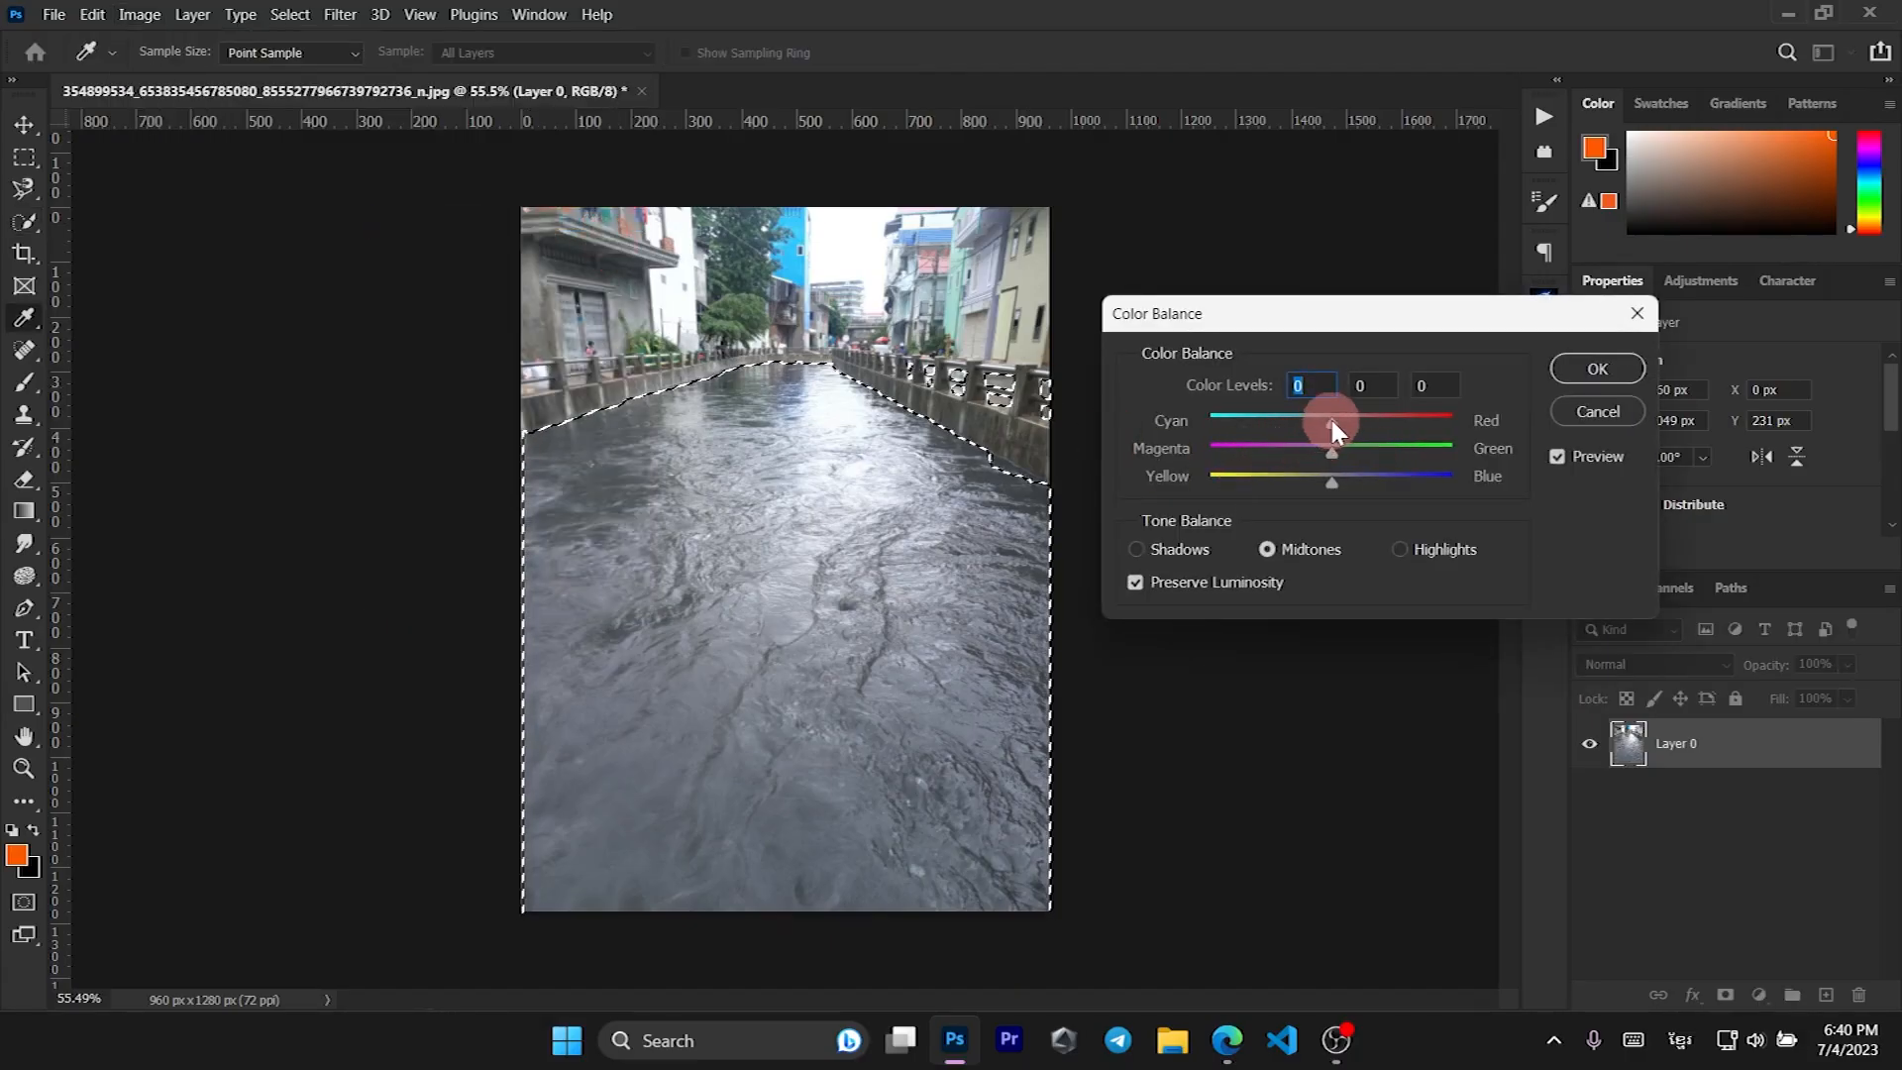
drag(1329, 416, 1183, 424)
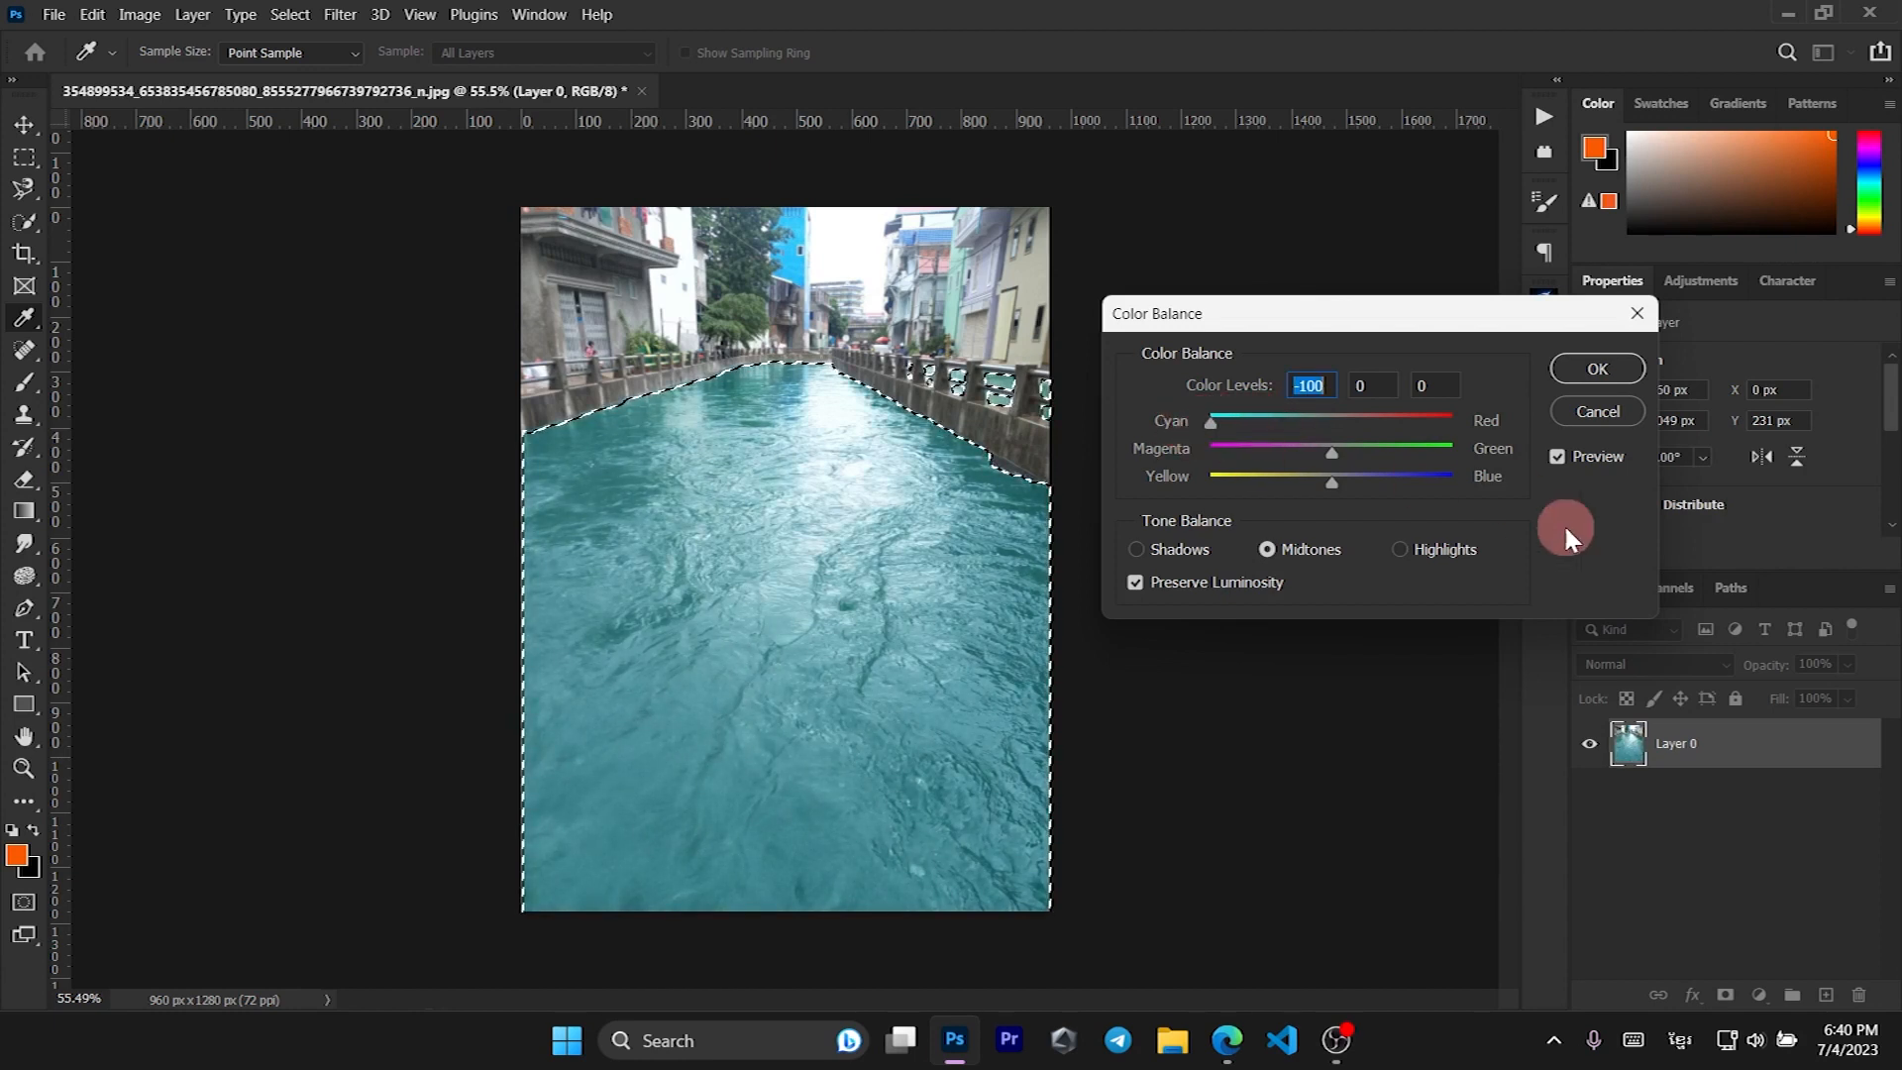
Shift the highlights toward cyan, switch the tone range to Shadows, and apply the Color Balance adjustment.
click(1403, 547)
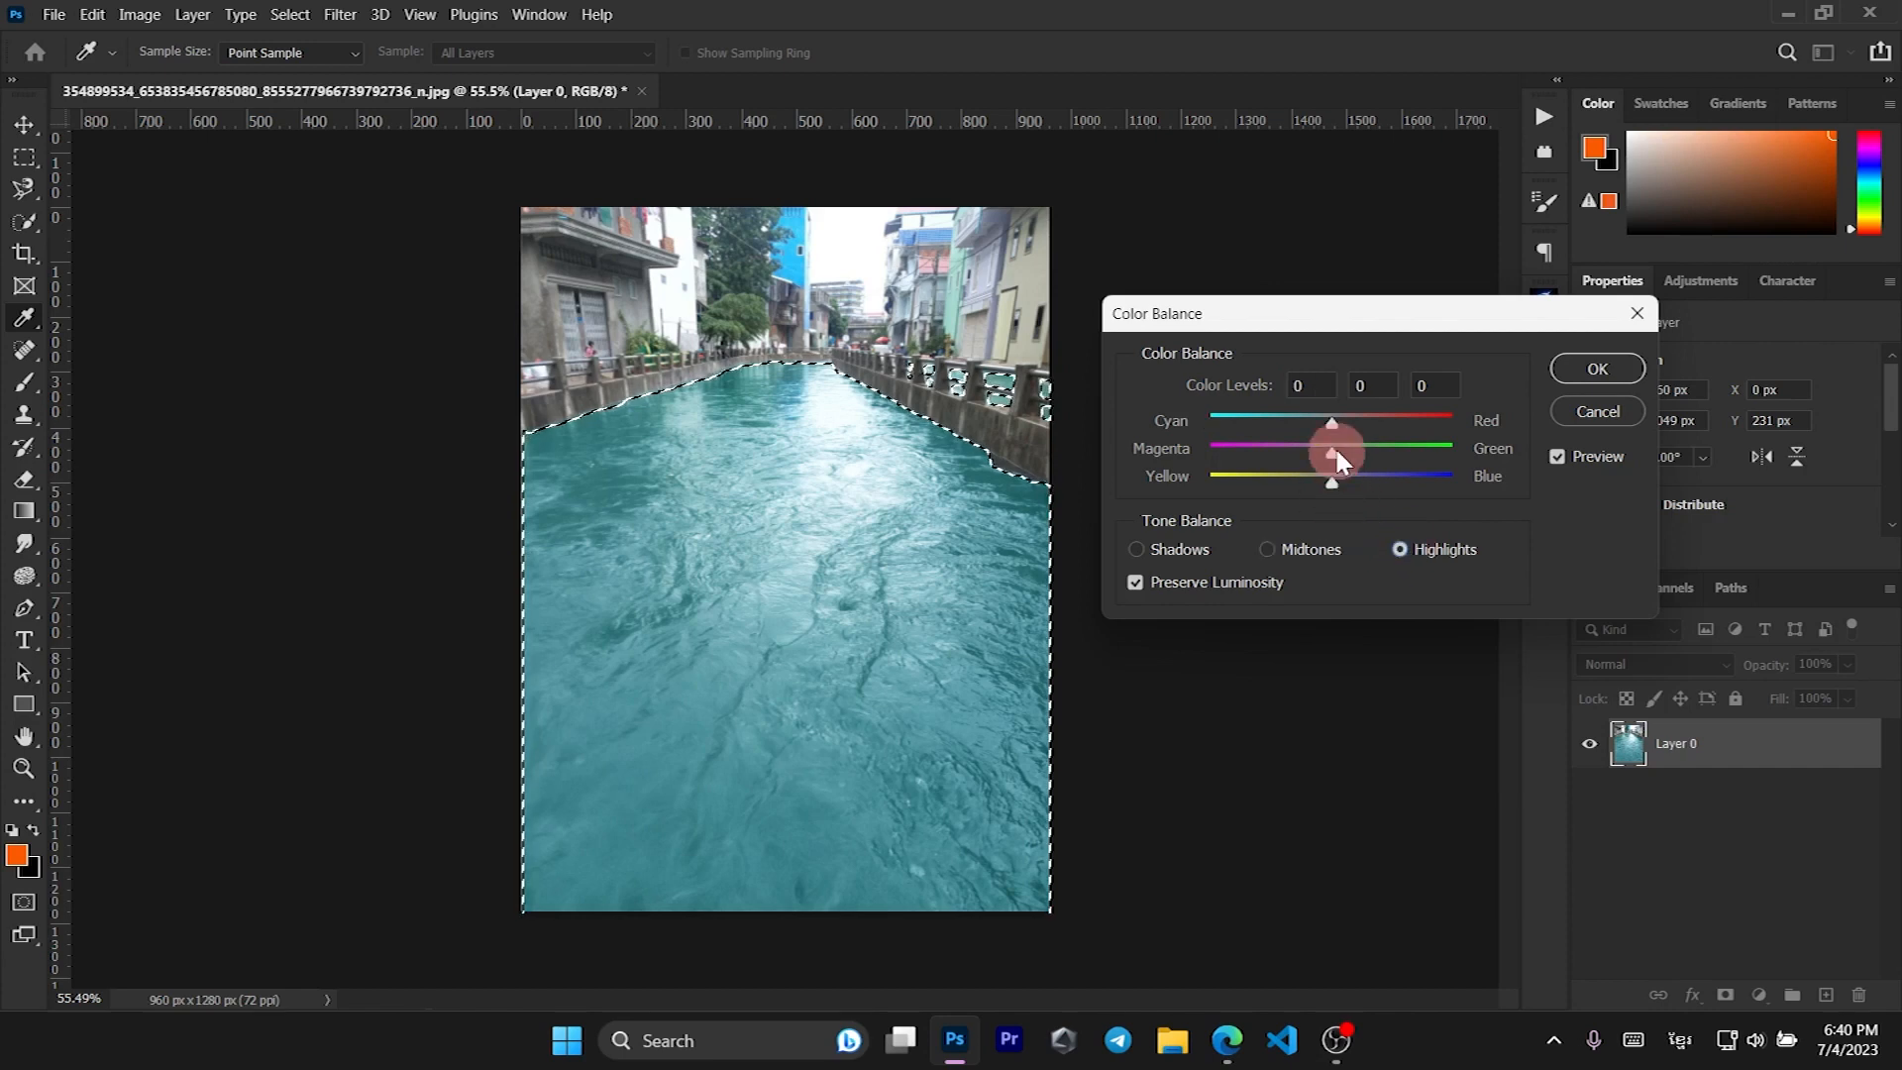
mouse_move(1333, 426)
mouse_down()
mouse_move(1370, 424)
mouse_move(1250, 428)
mouse_move(1264, 432)
mouse_up()
click(1163, 549)
click(1597, 368)
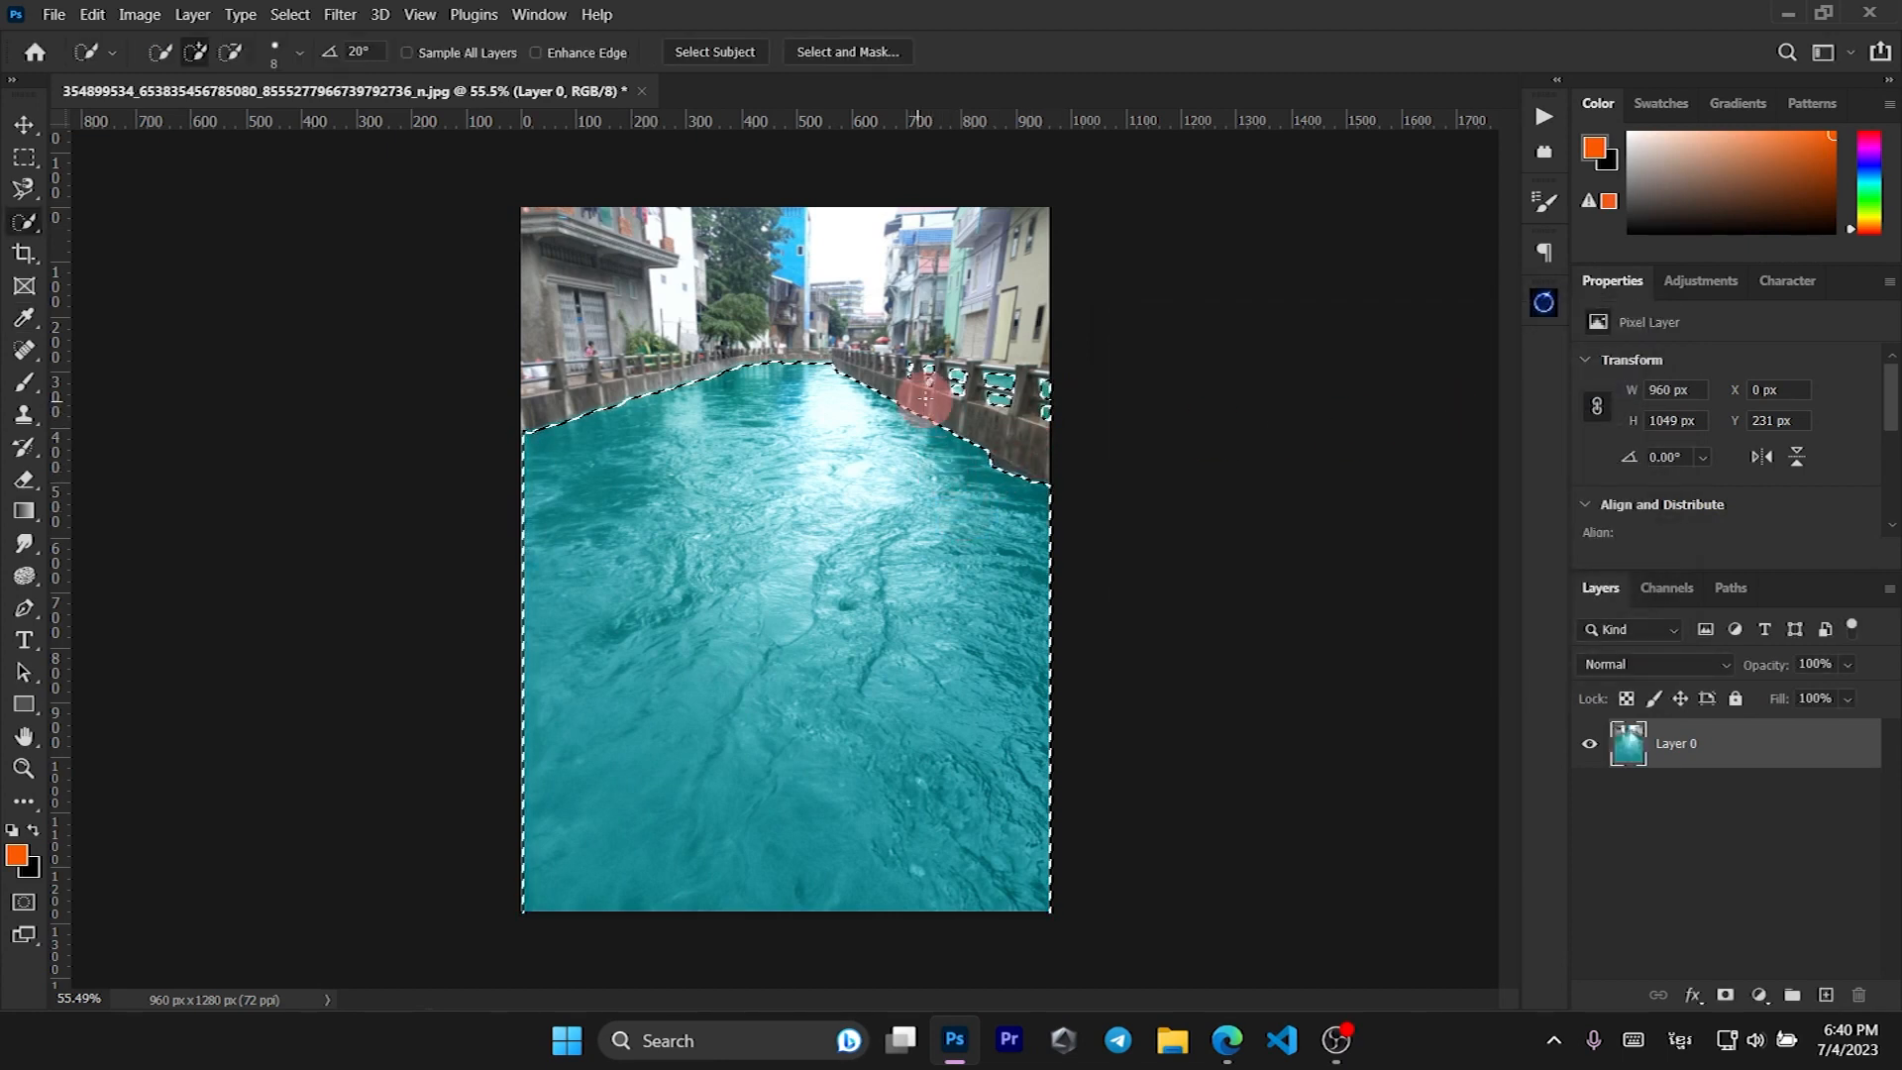
Clear the selection around the recoloured canal water.
key(ctrl+d)
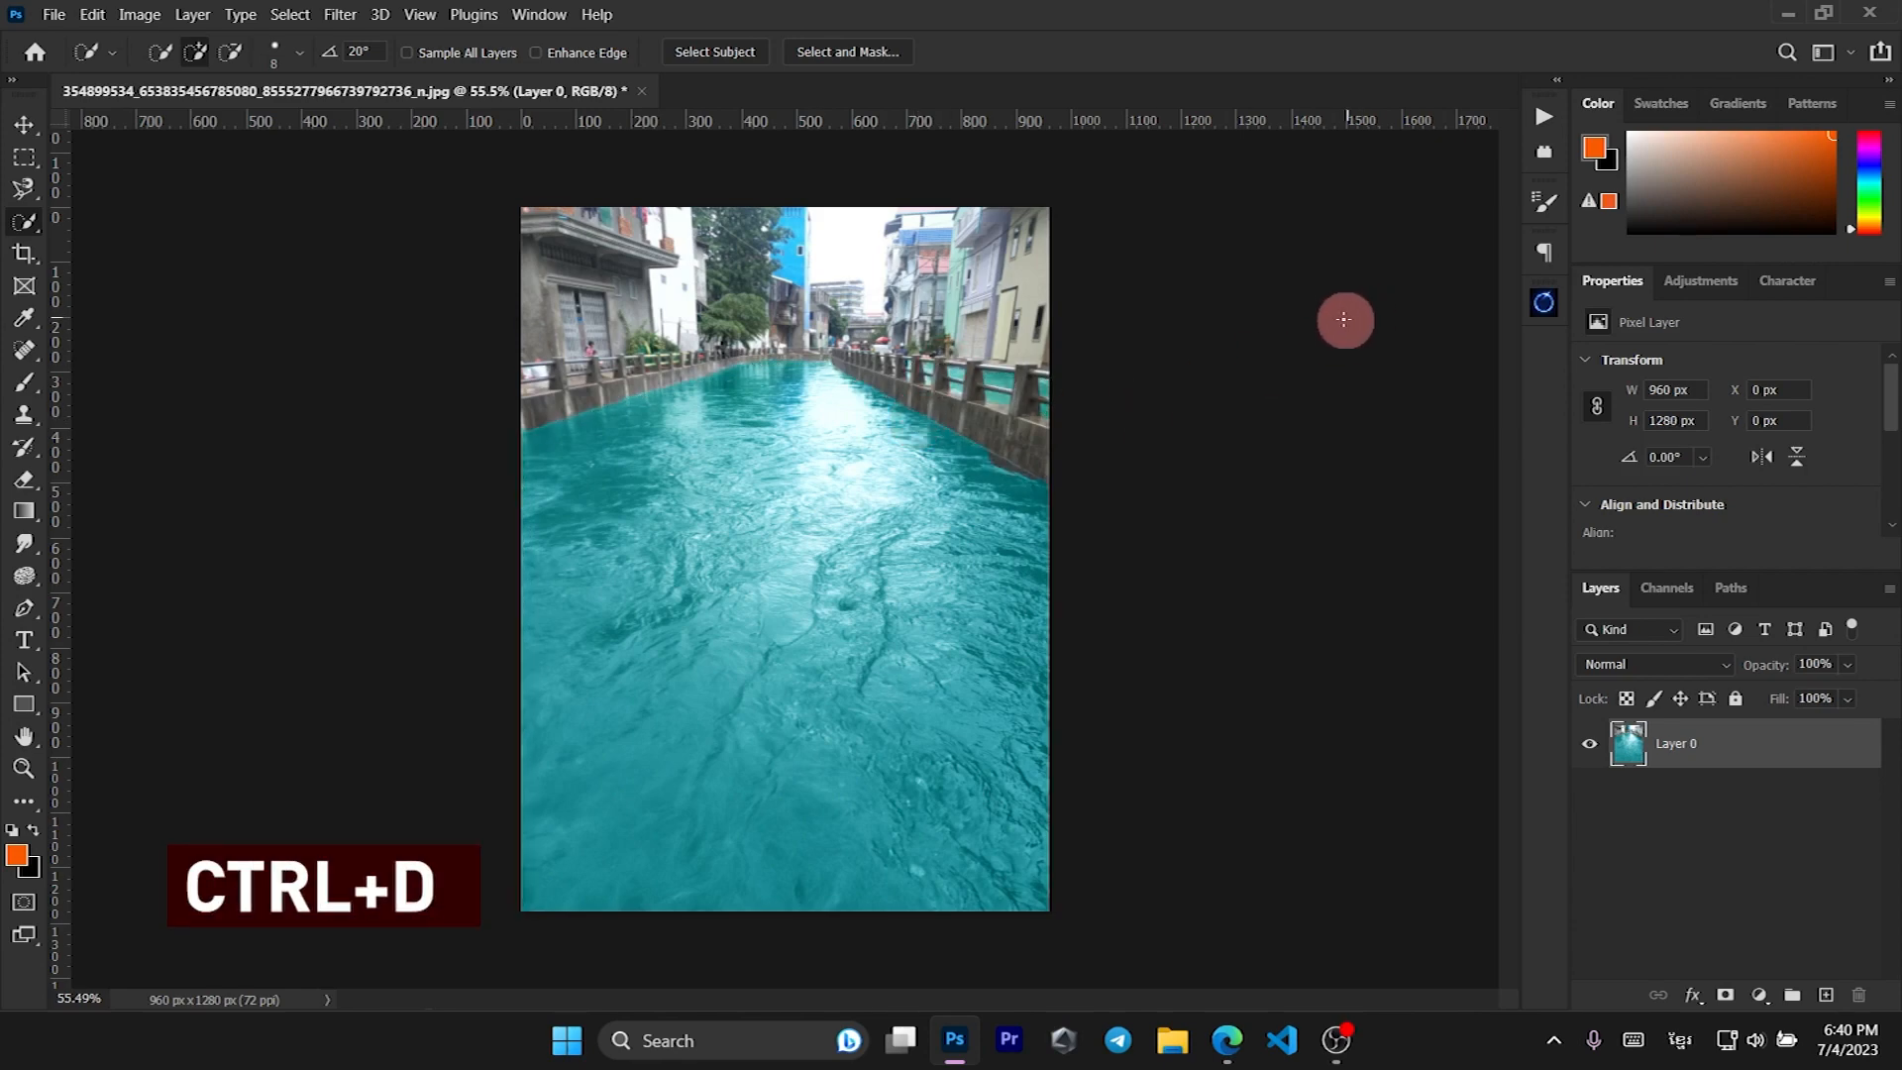
scroll(741, 414, up, 2)
scroll(743, 480, down, 5)
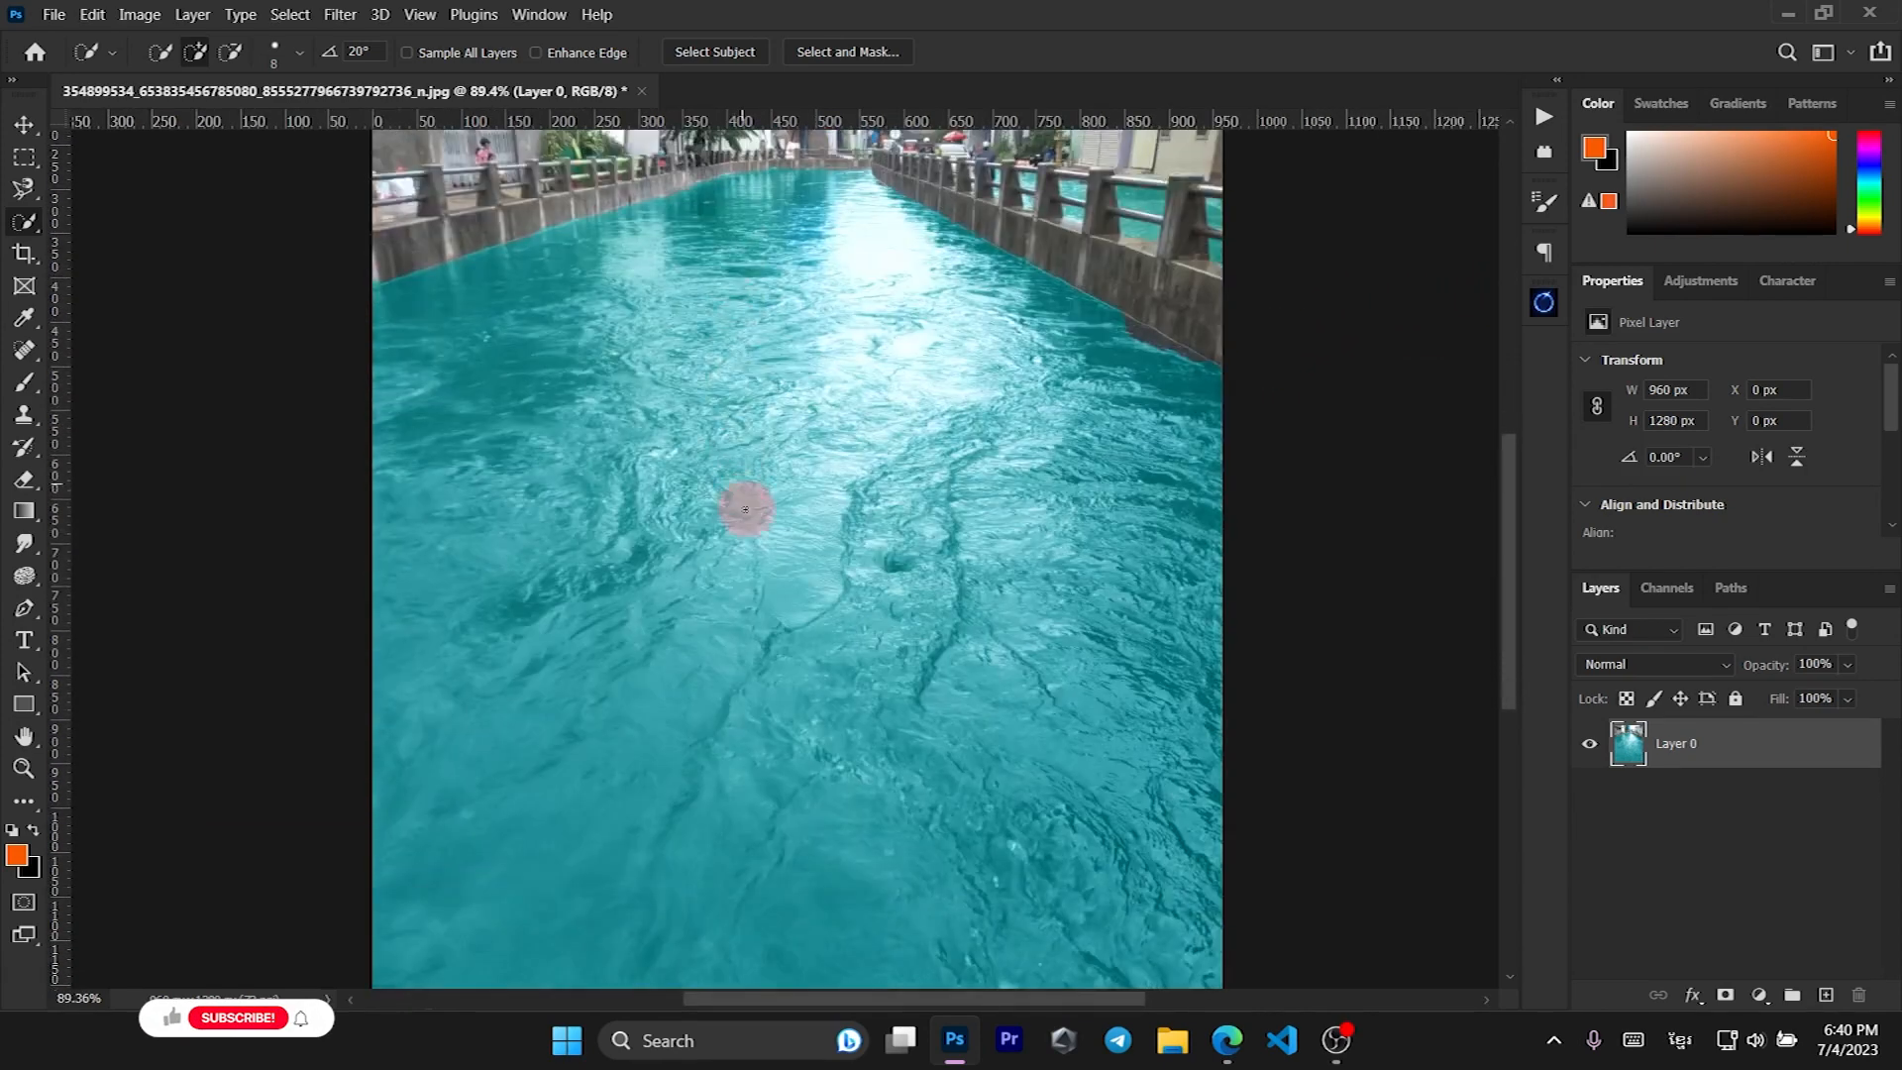
scroll(627, 463, up, 3)
scroll(627, 464, down, 4)
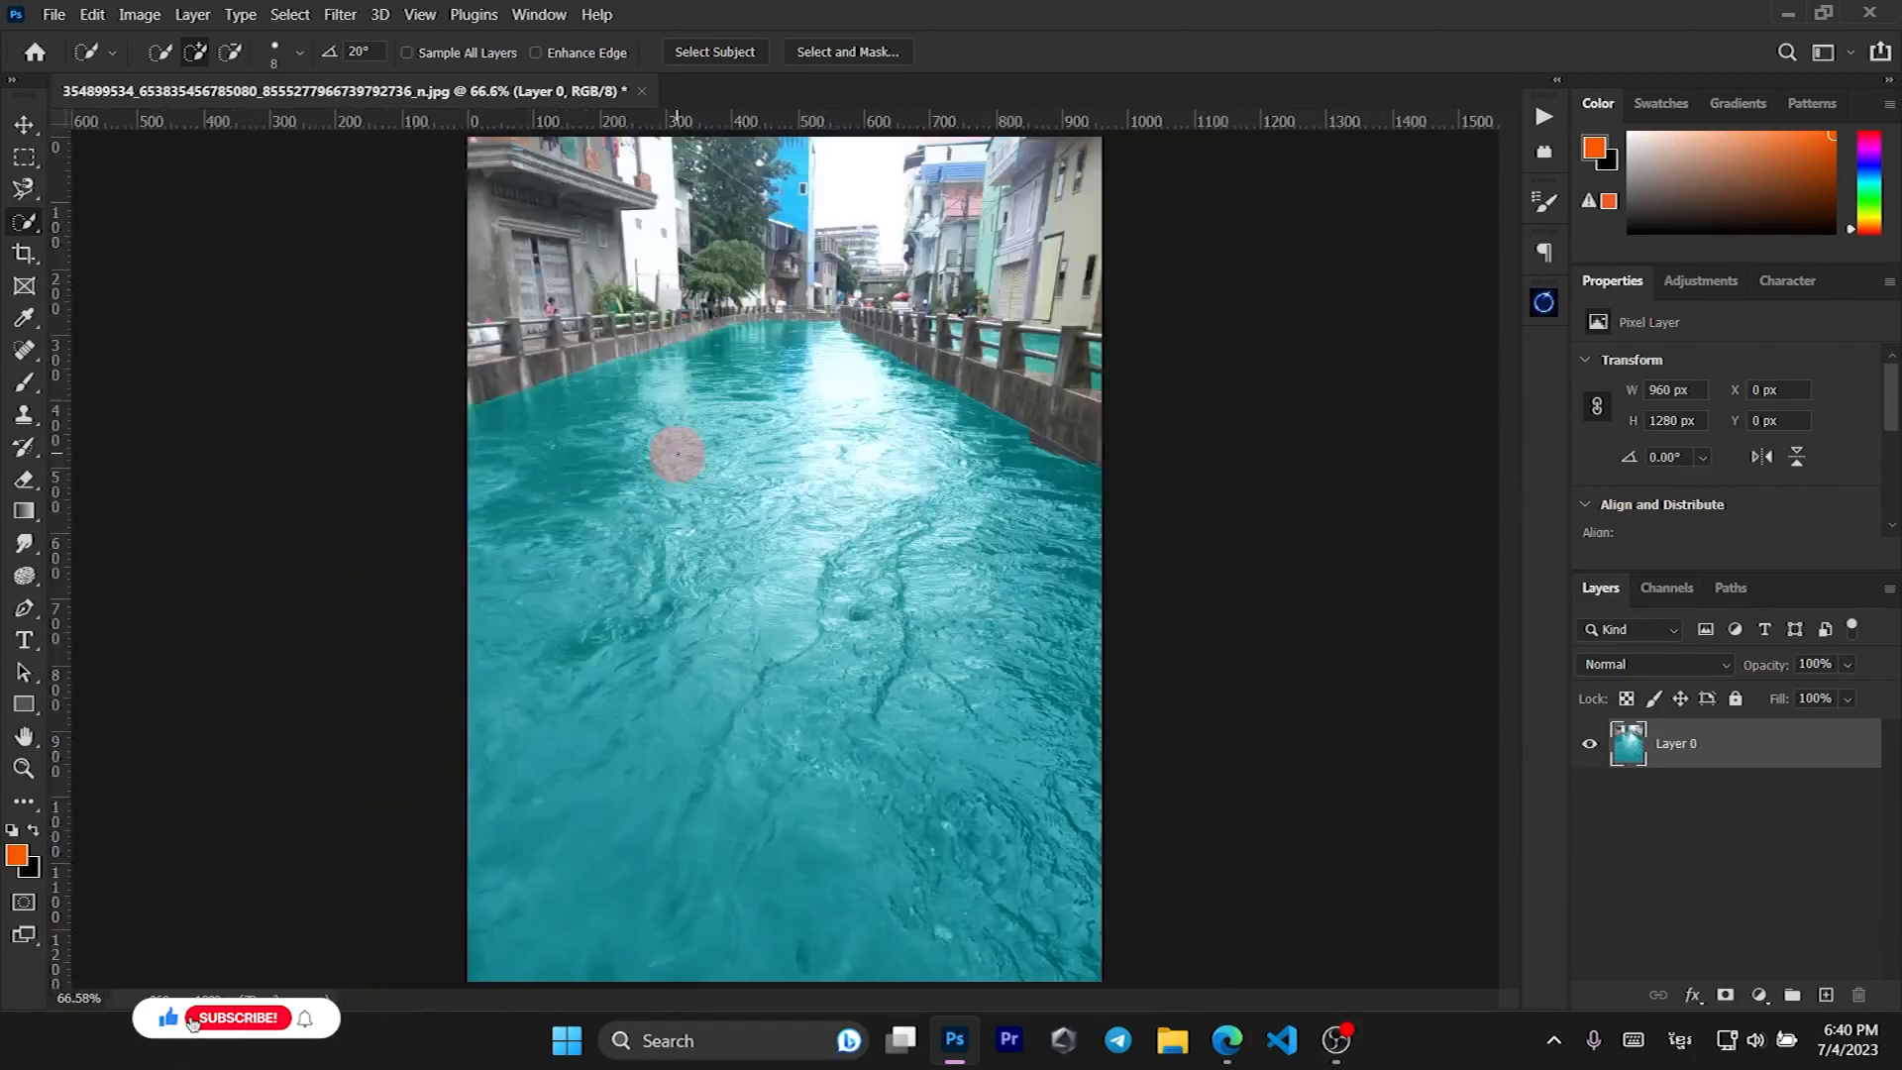